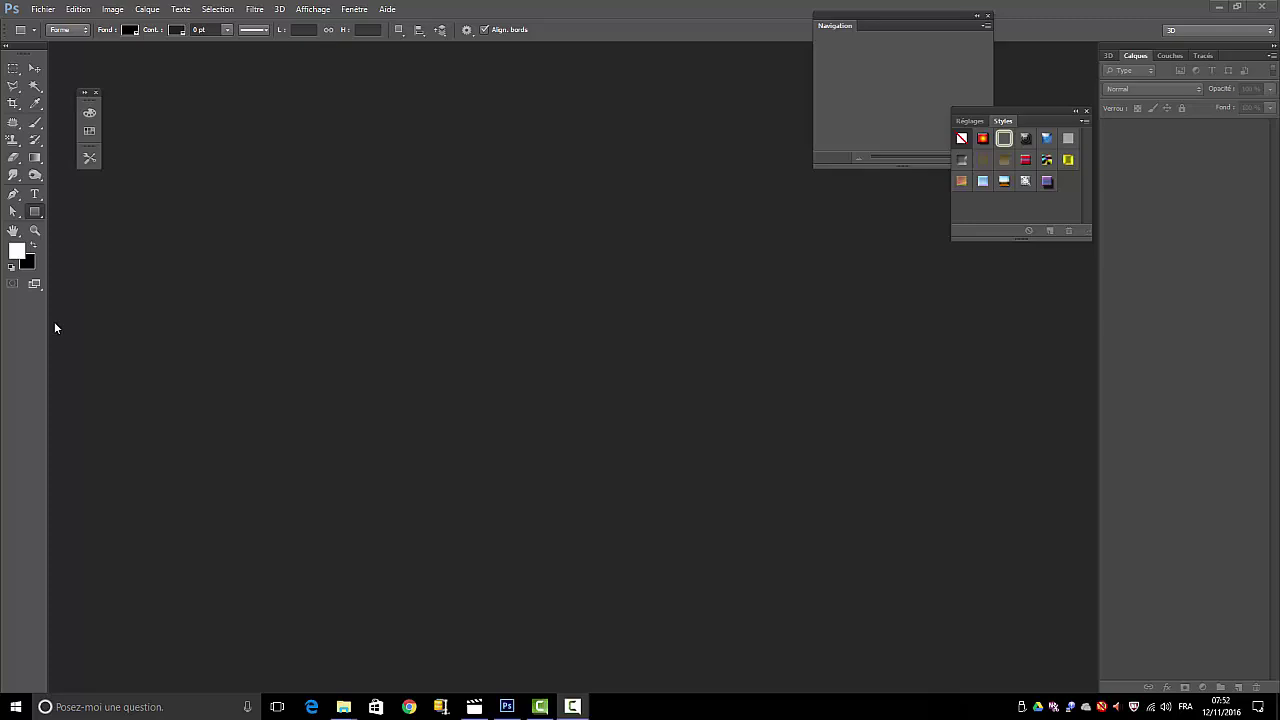
Create a new document 500 pixels wide and 500 pixels high with a resolution of 100 pixels per inch.
click(43, 12)
click(60, 22)
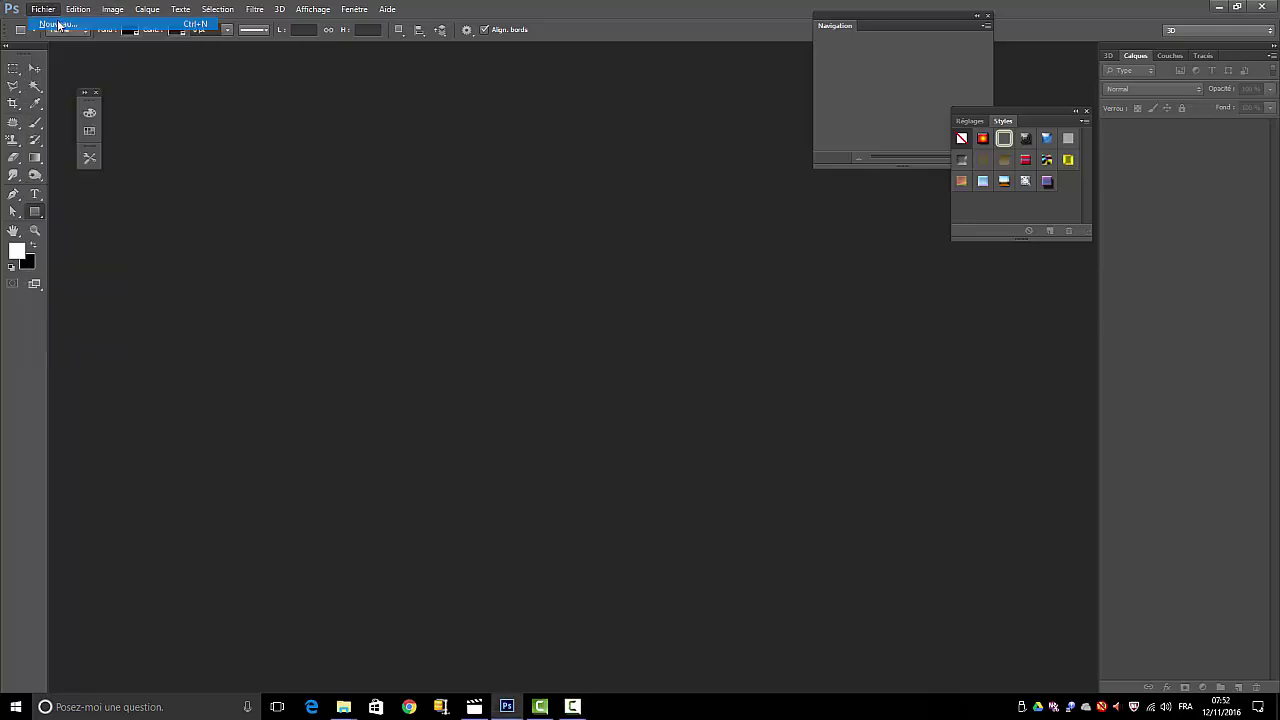
double_click(505, 286)
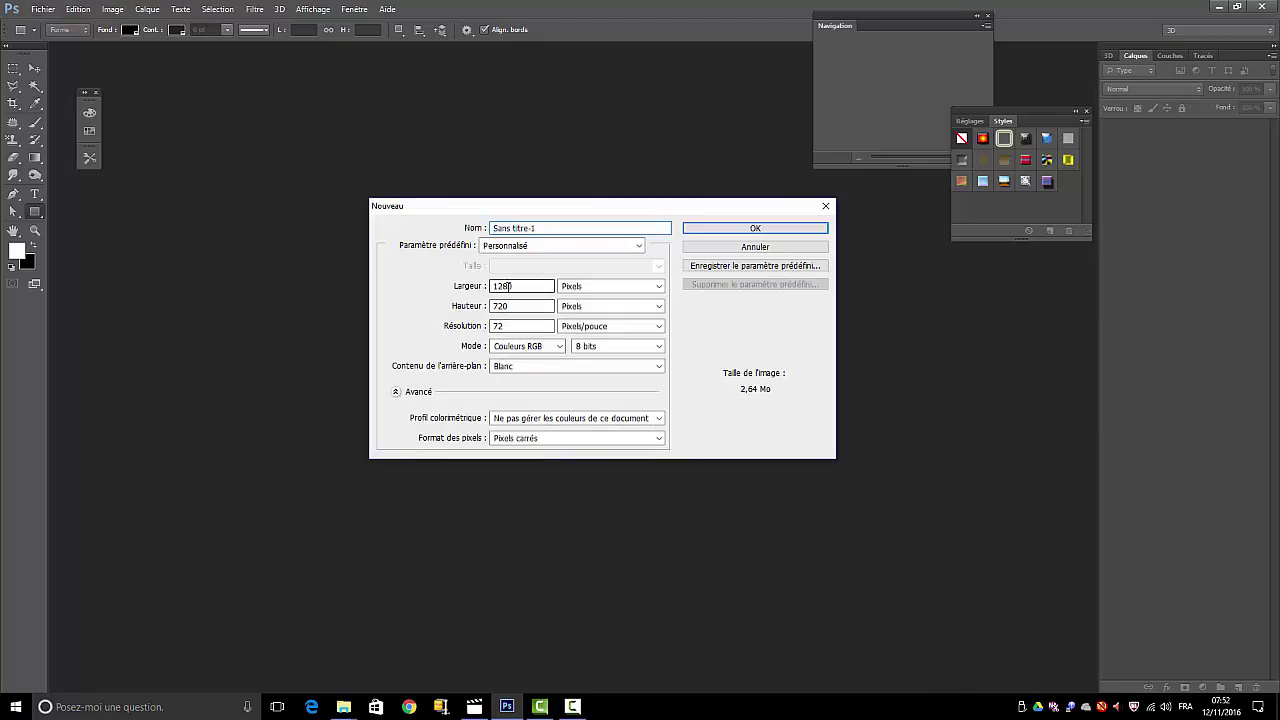
text(500)
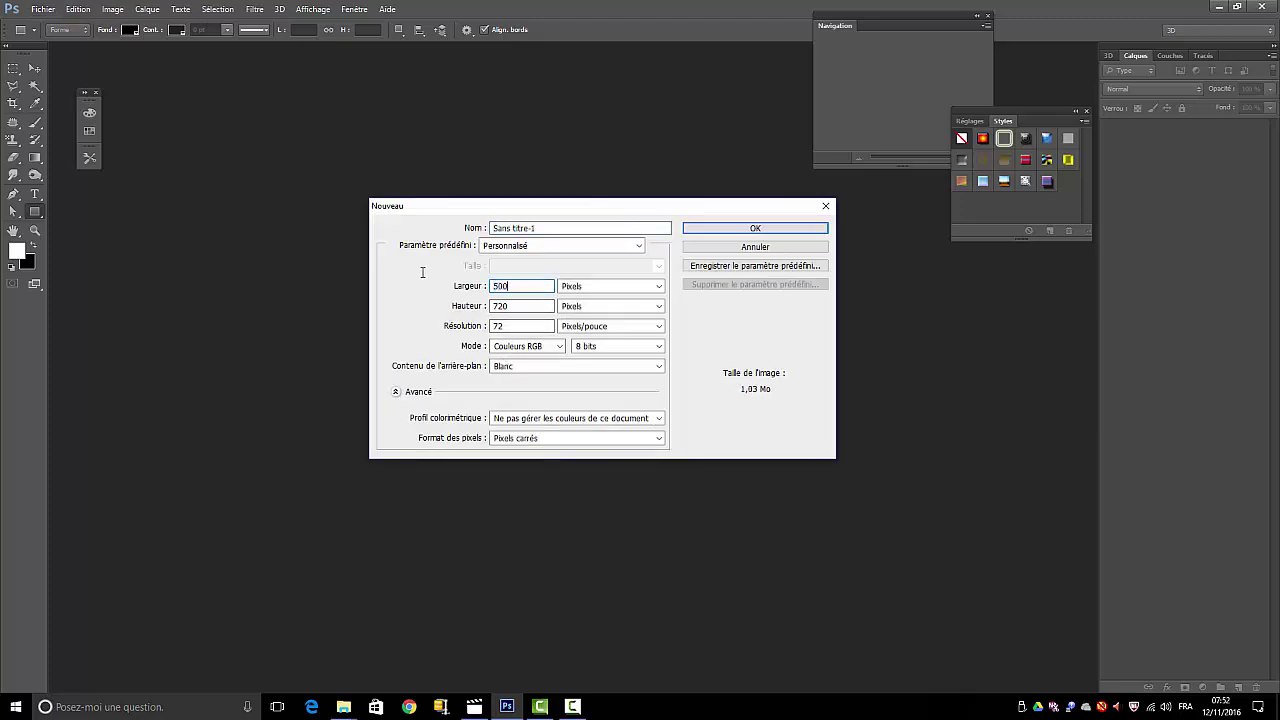
double_click(518, 308)
text(500)
key(Tab)
text(100)
click(745, 228)
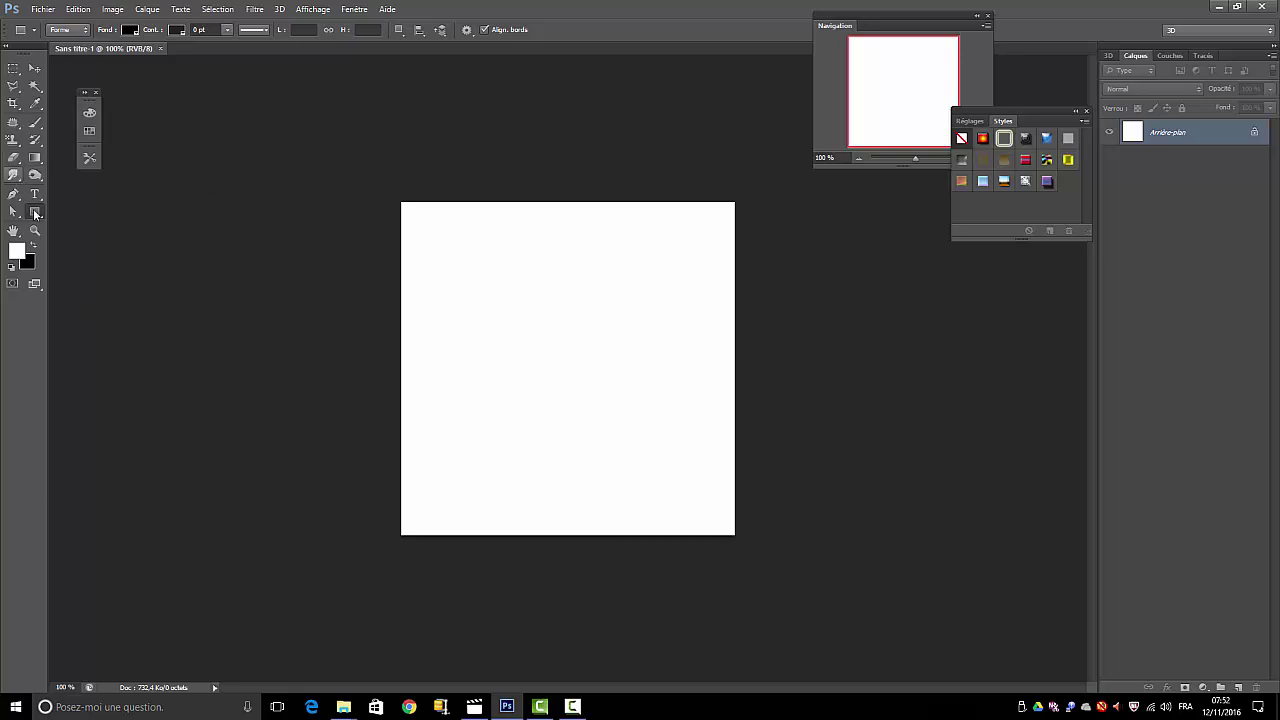
Create a black 250 × 250 px square with the Rectangle tool and move it into the canvas's upper-left quarter.
right_click(35, 215)
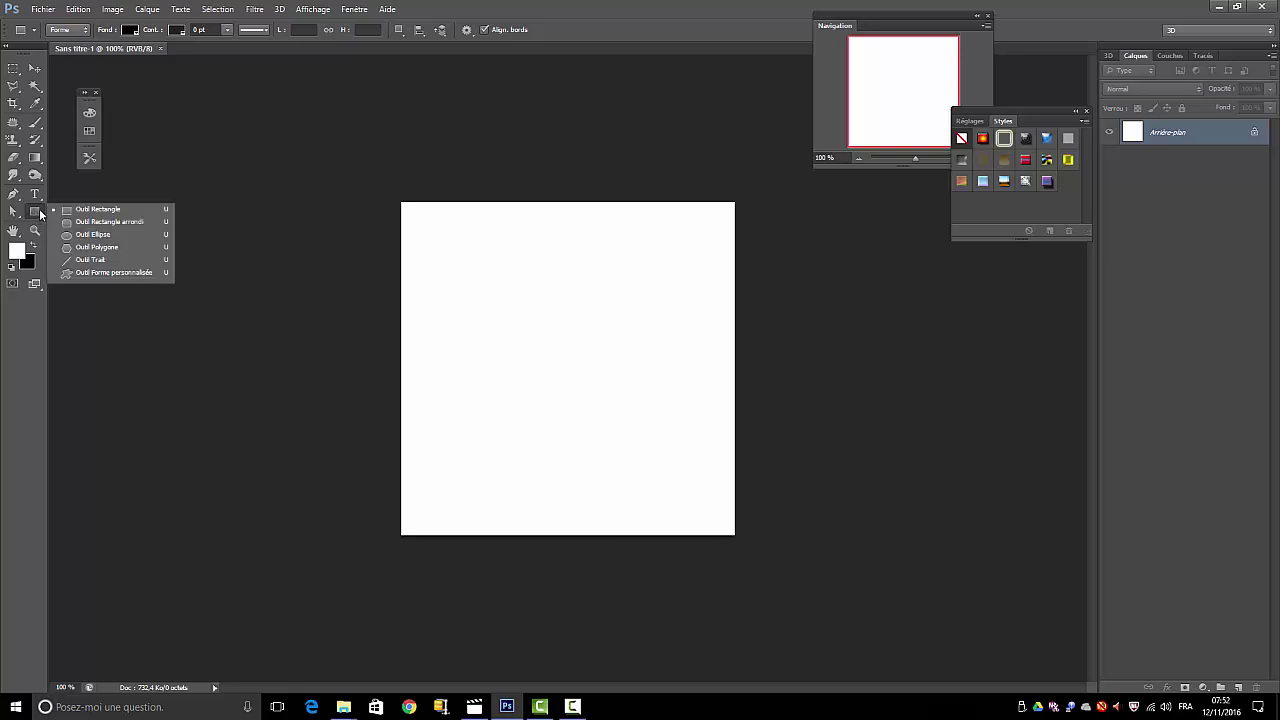
click(98, 210)
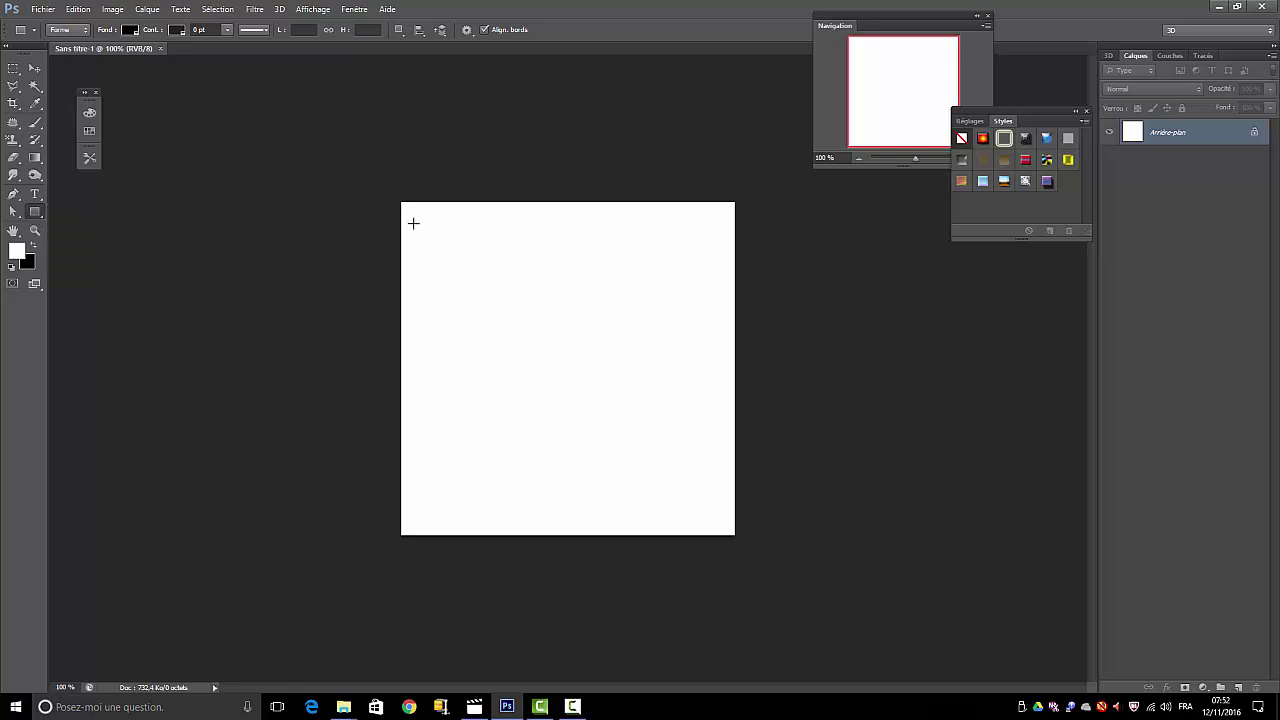
click(457, 274)
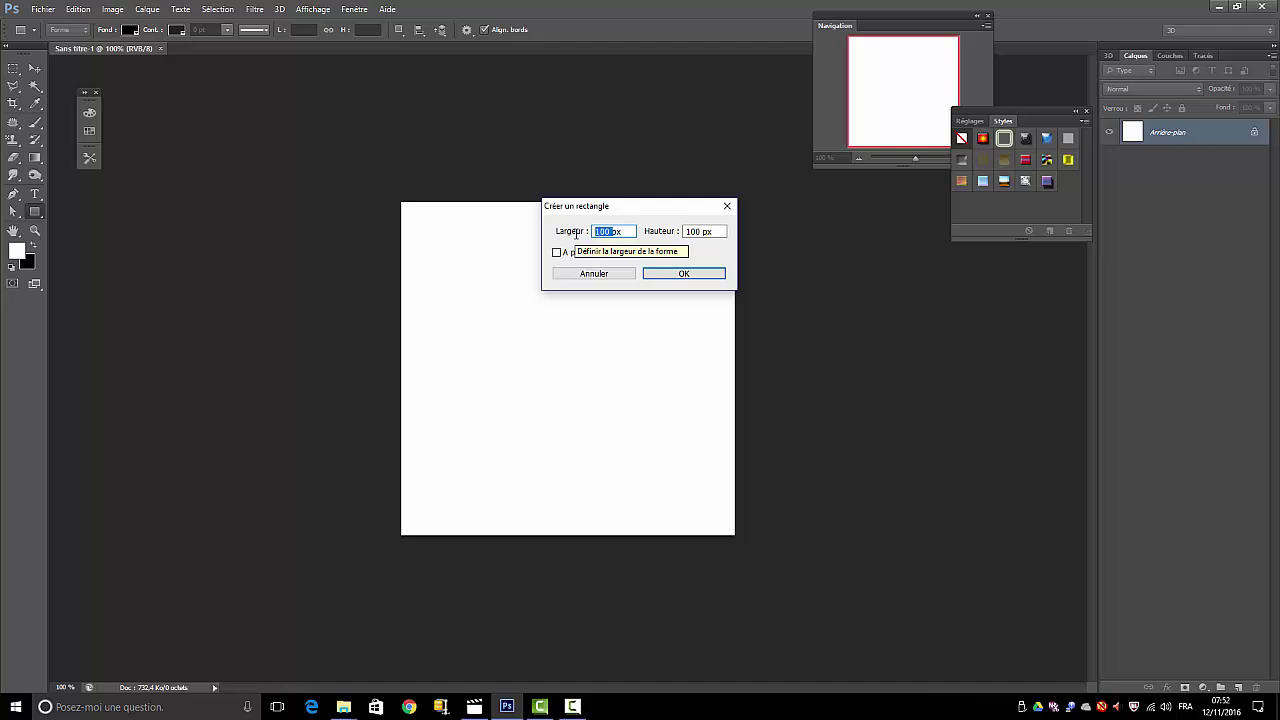
text(25)
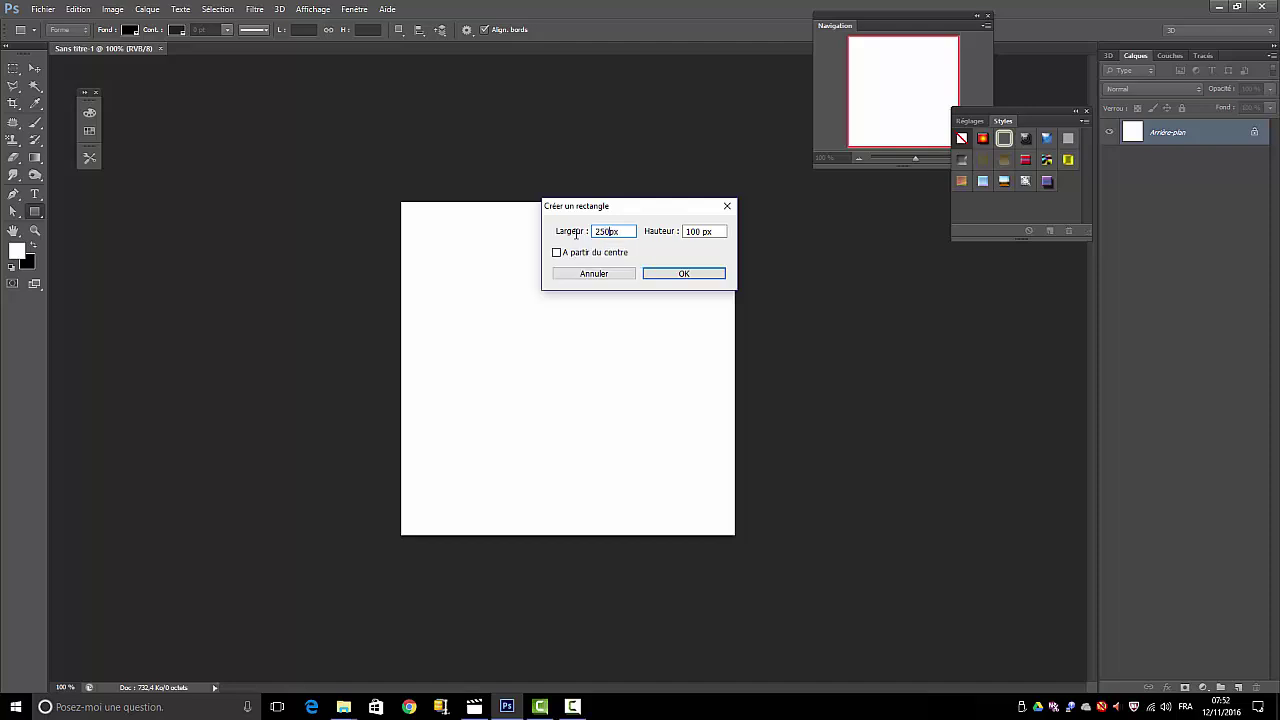
text(0)
click(702, 231)
drag(702, 231, 683, 231)
text(250)
click(664, 274)
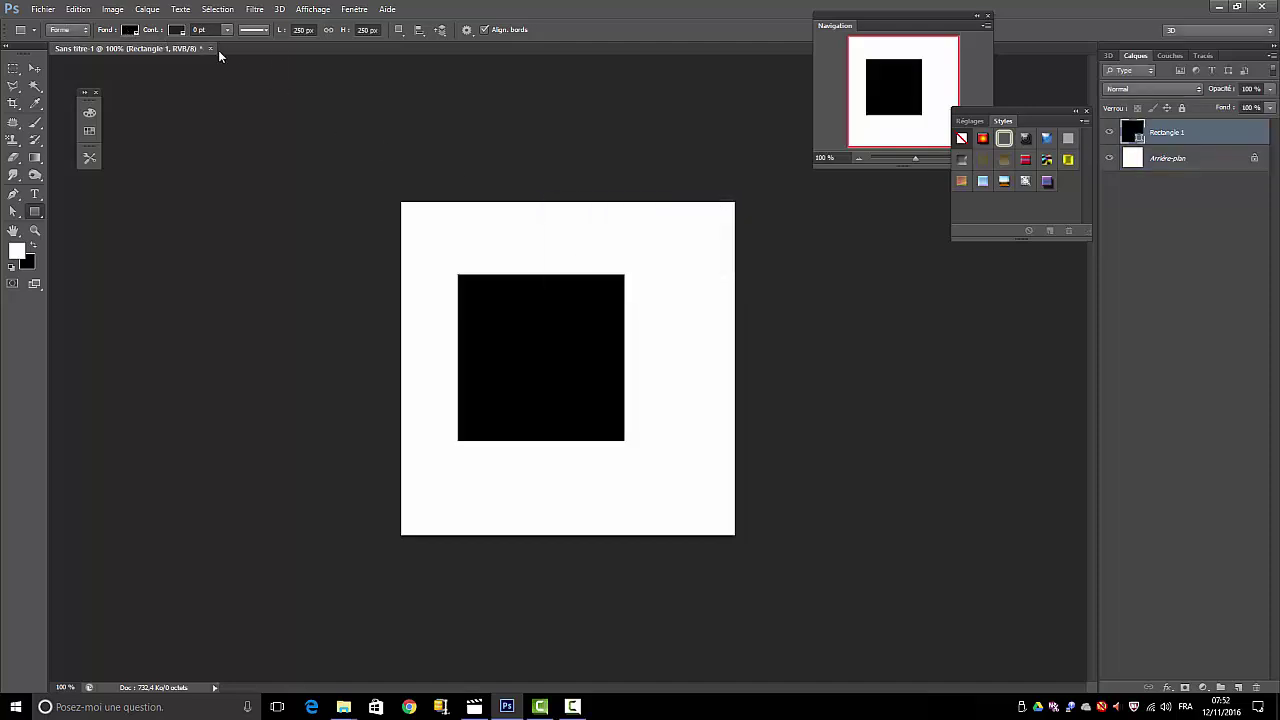
click(34, 68)
drag(496, 309, 451, 253)
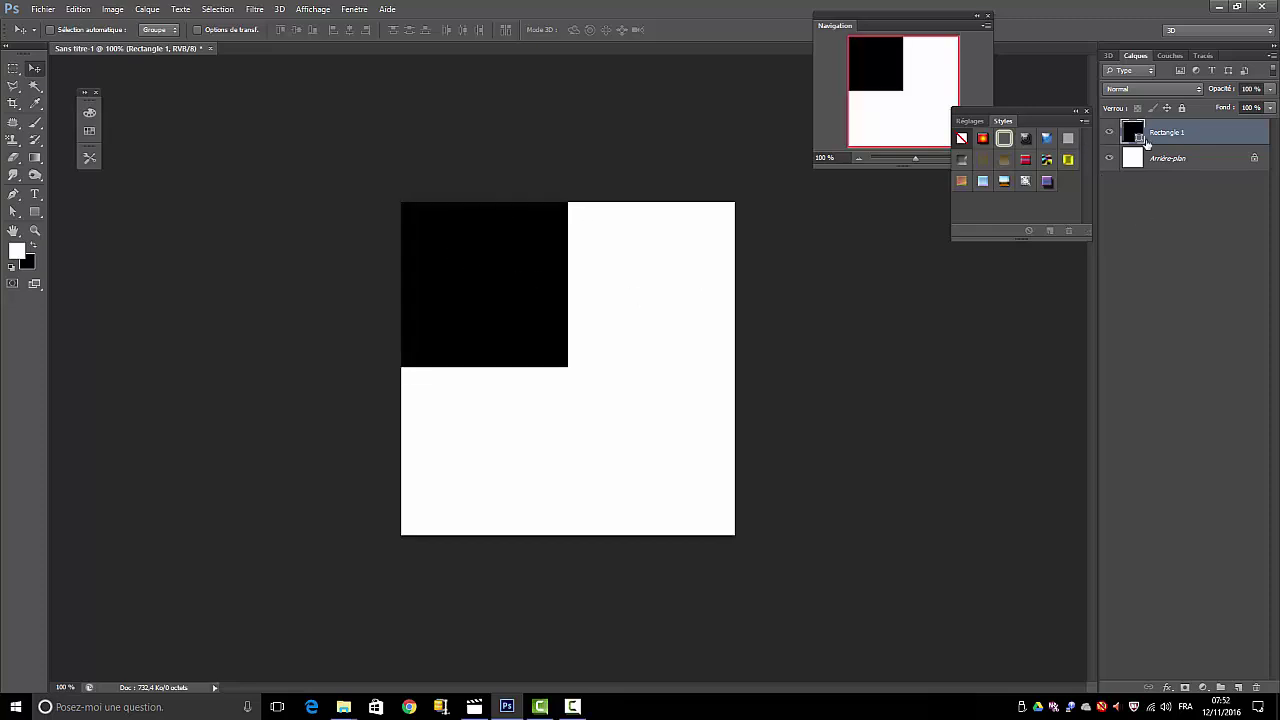
Duplicate the black square's layer, move the copy into the upper-right quarter and set its opacity to 40%.
drag(1161, 133, 1238, 685)
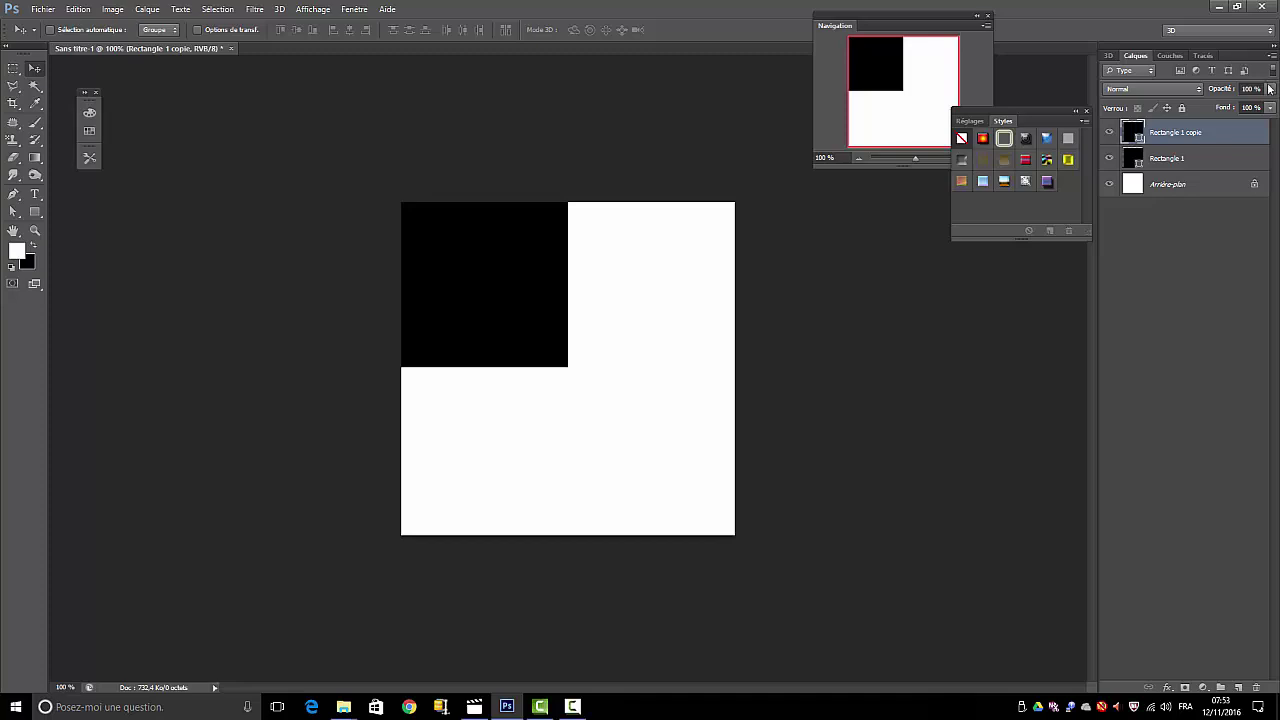
drag(523, 251, 690, 251)
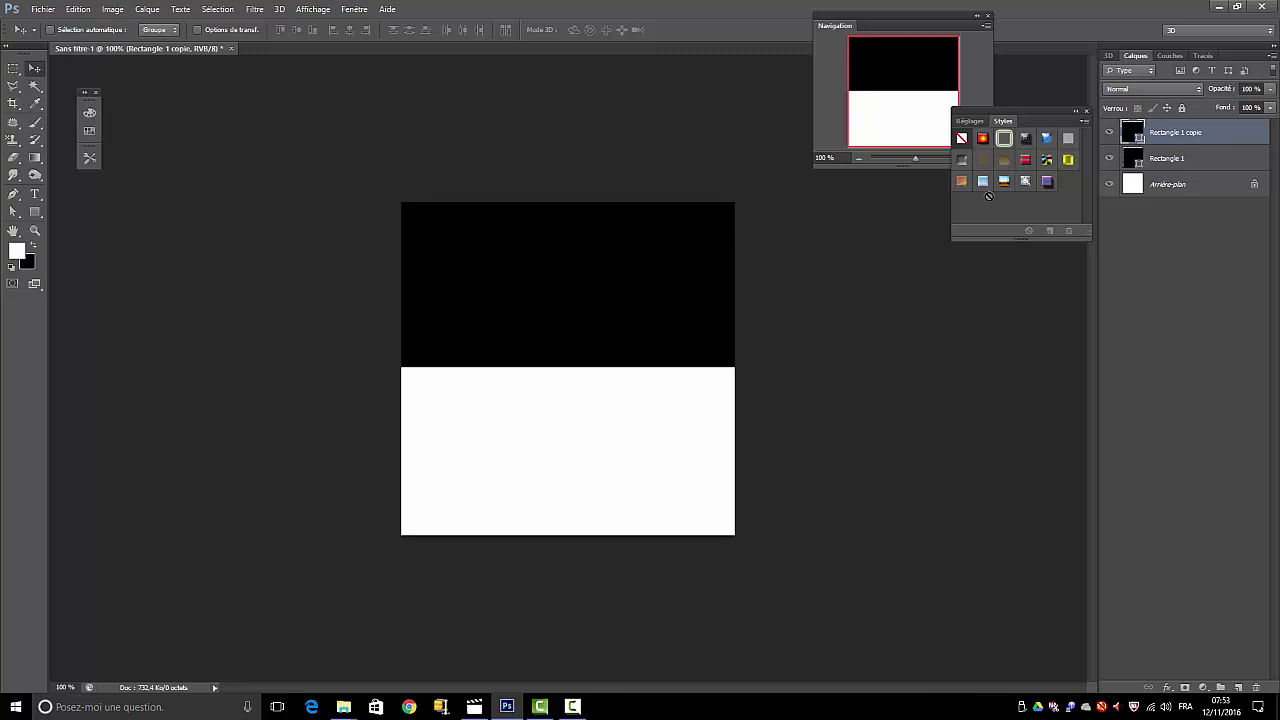
click(1270, 89)
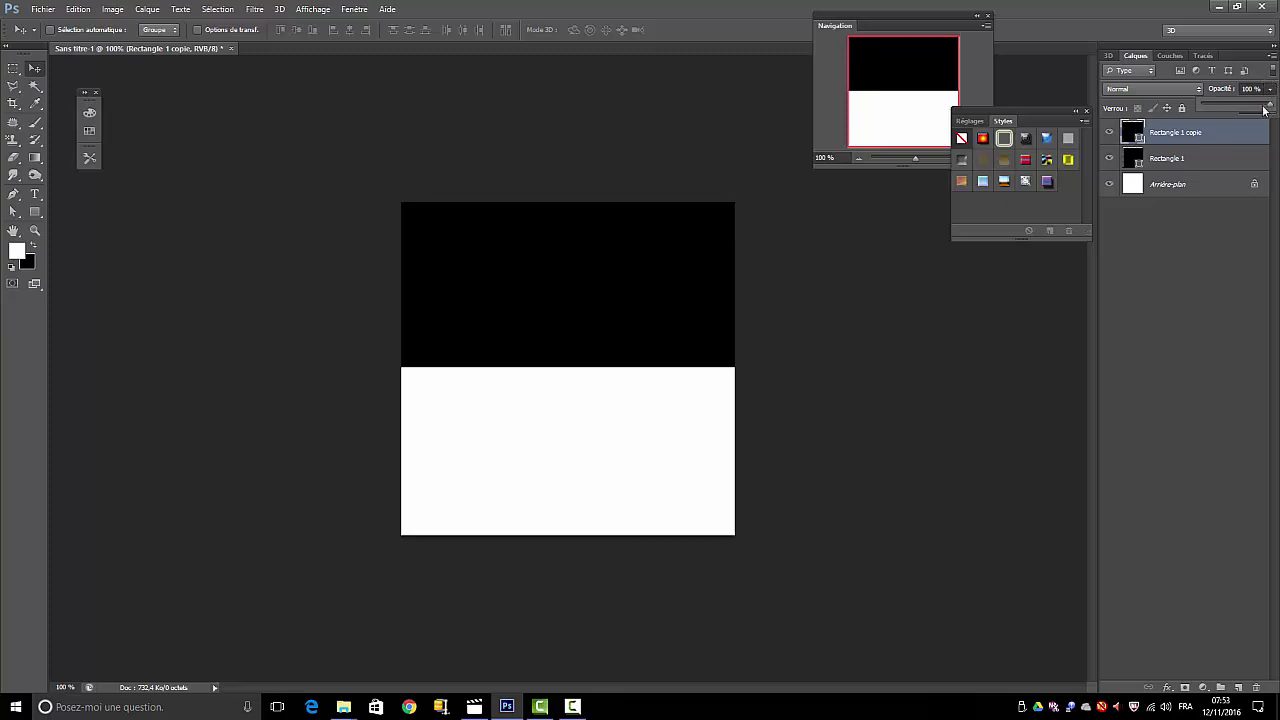
click(1248, 89)
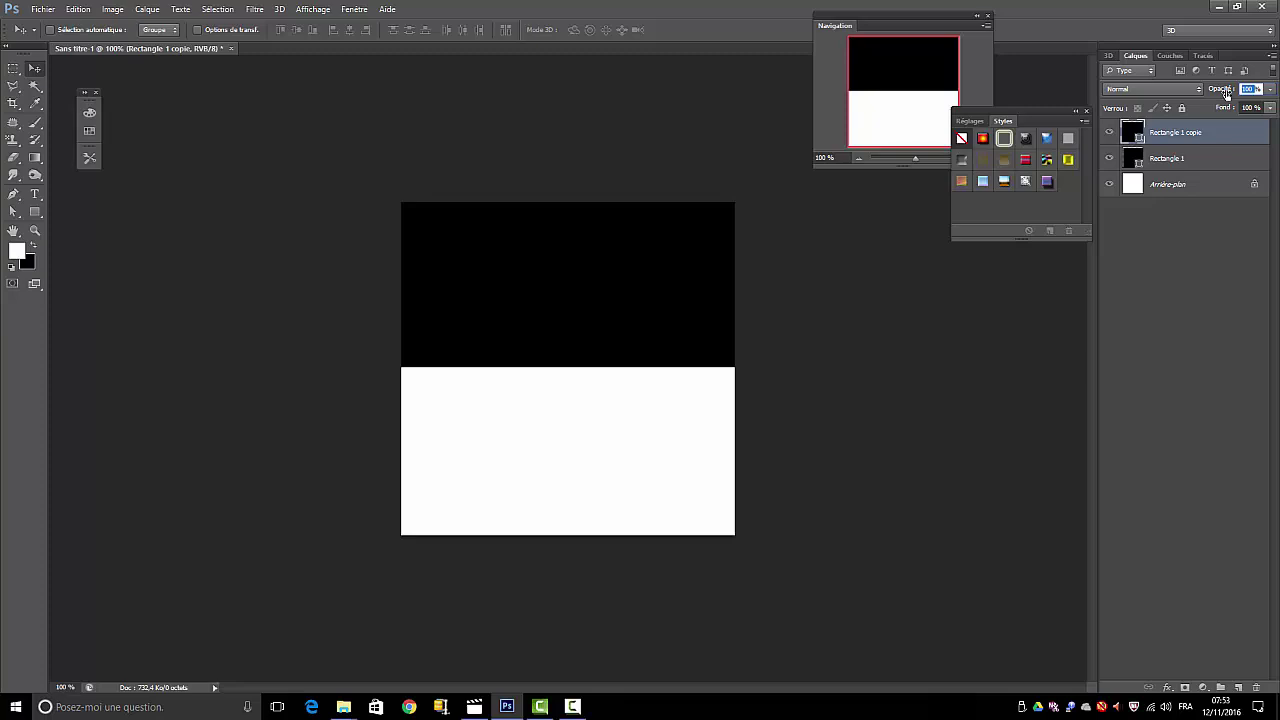
text(40)
key(Return)
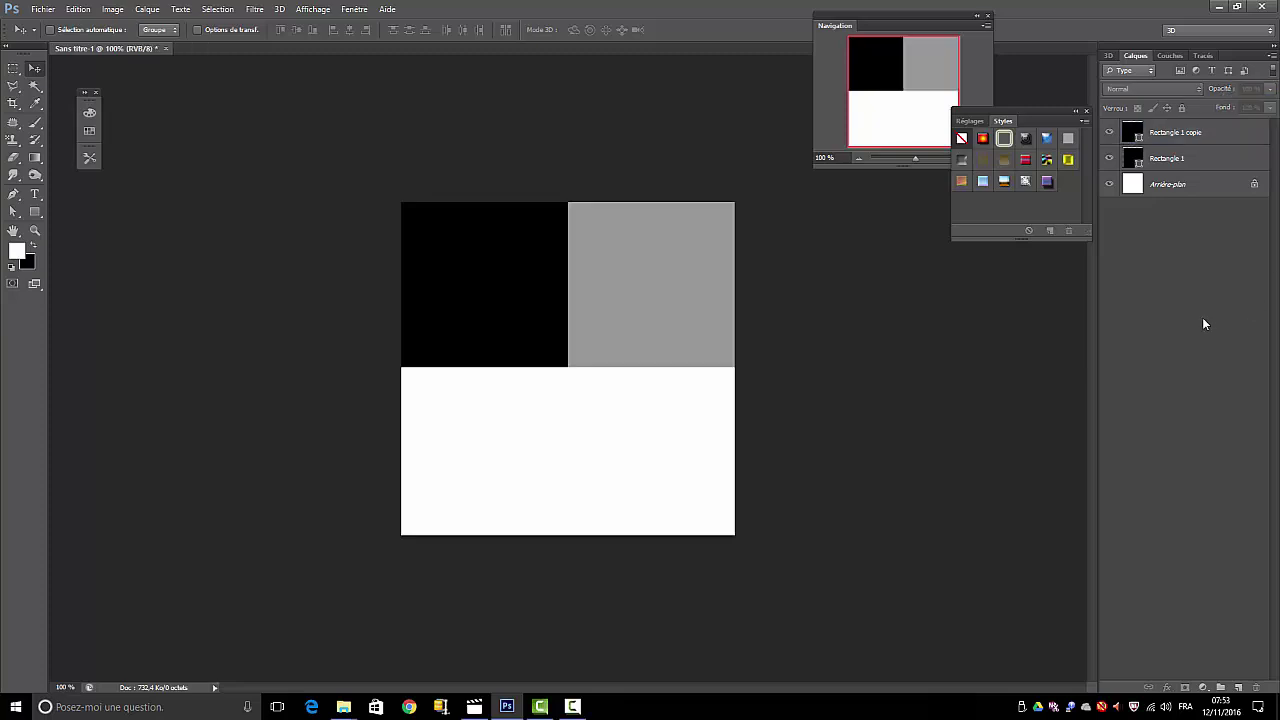
Duplicate the 40% opacity square and move the new copy into the canvas's lower-left quarter.
click(1174, 135)
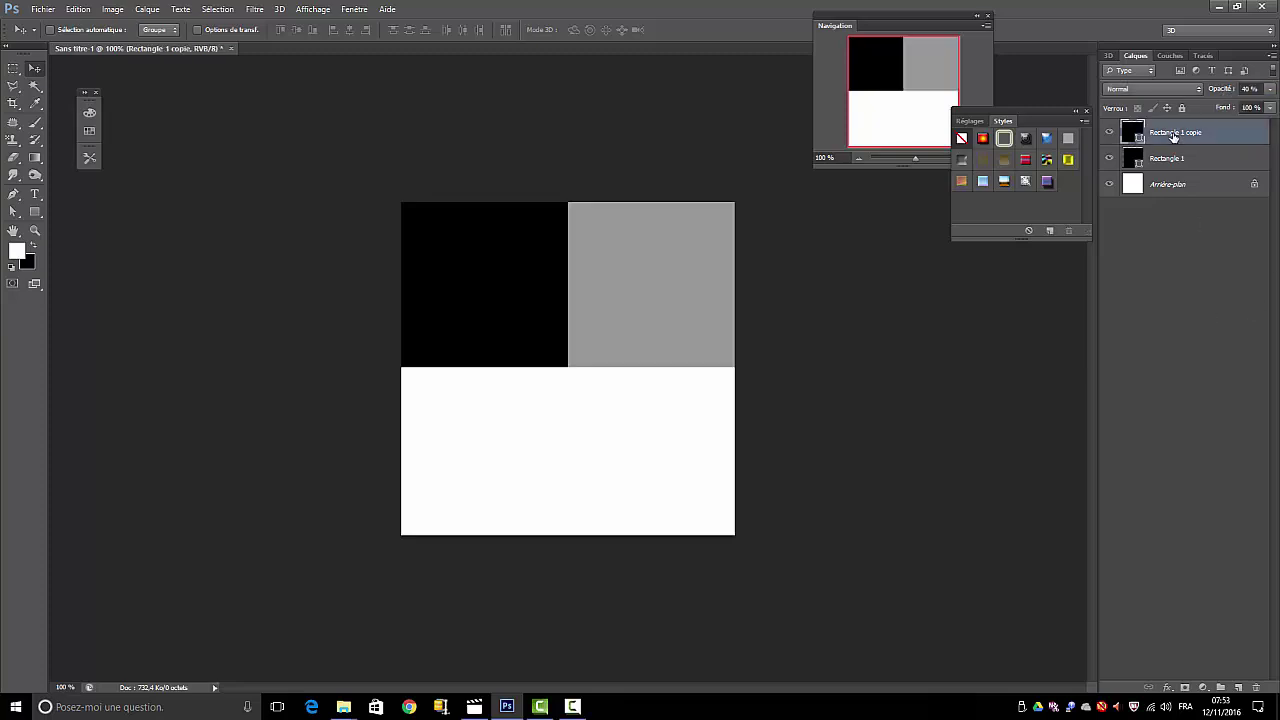
drag(1174, 135, 1245, 690)
drag(663, 331, 494, 488)
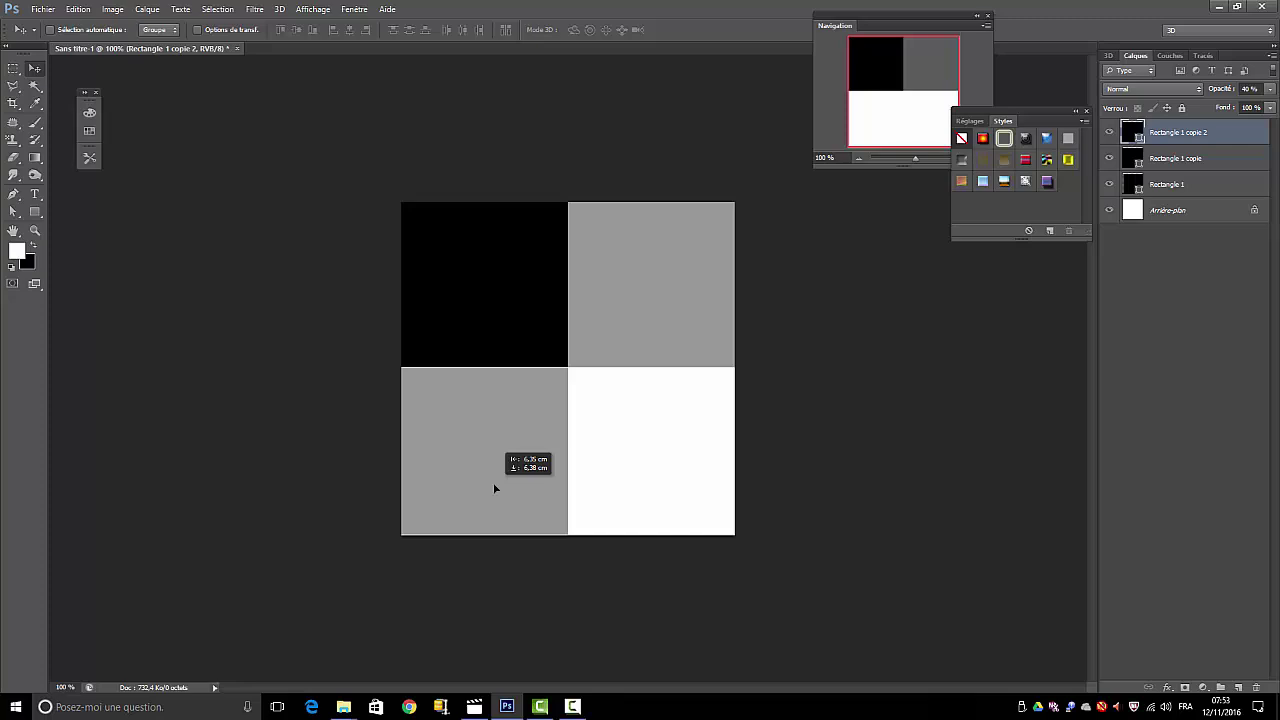
drag(494, 488, 494, 488)
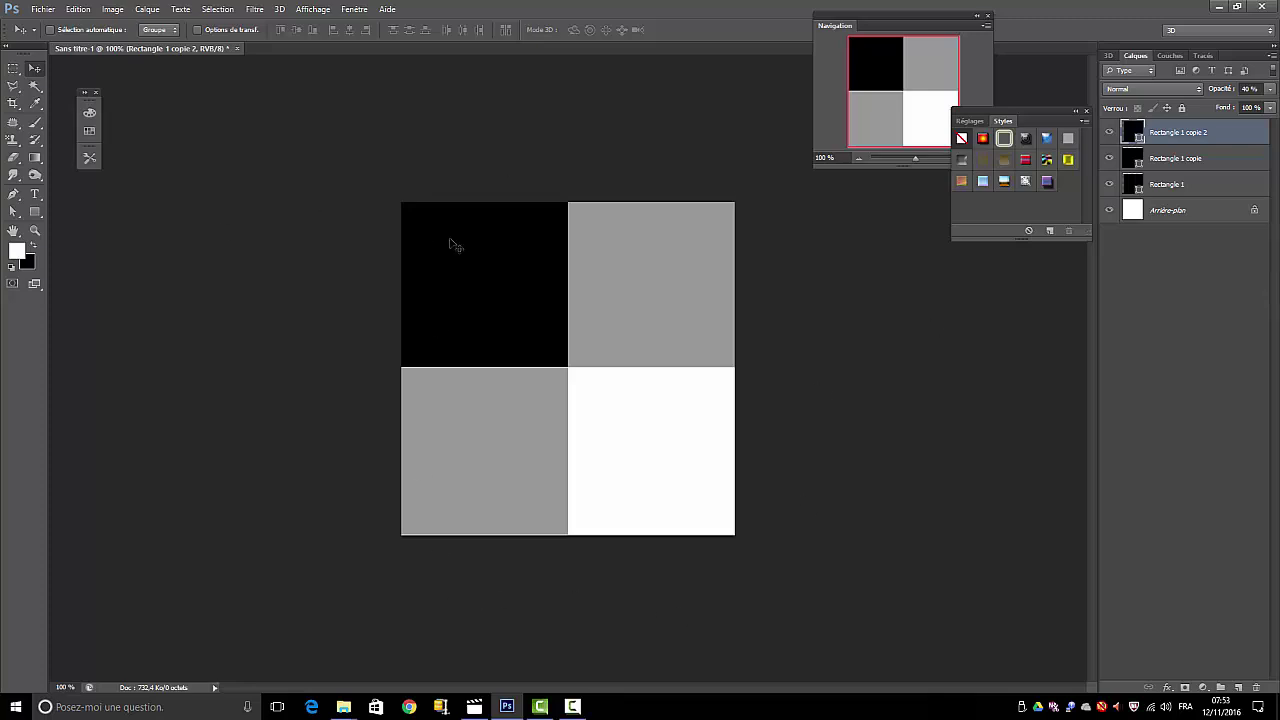
Define the four-square artwork as a pattern named "carreaux".
click(85, 10)
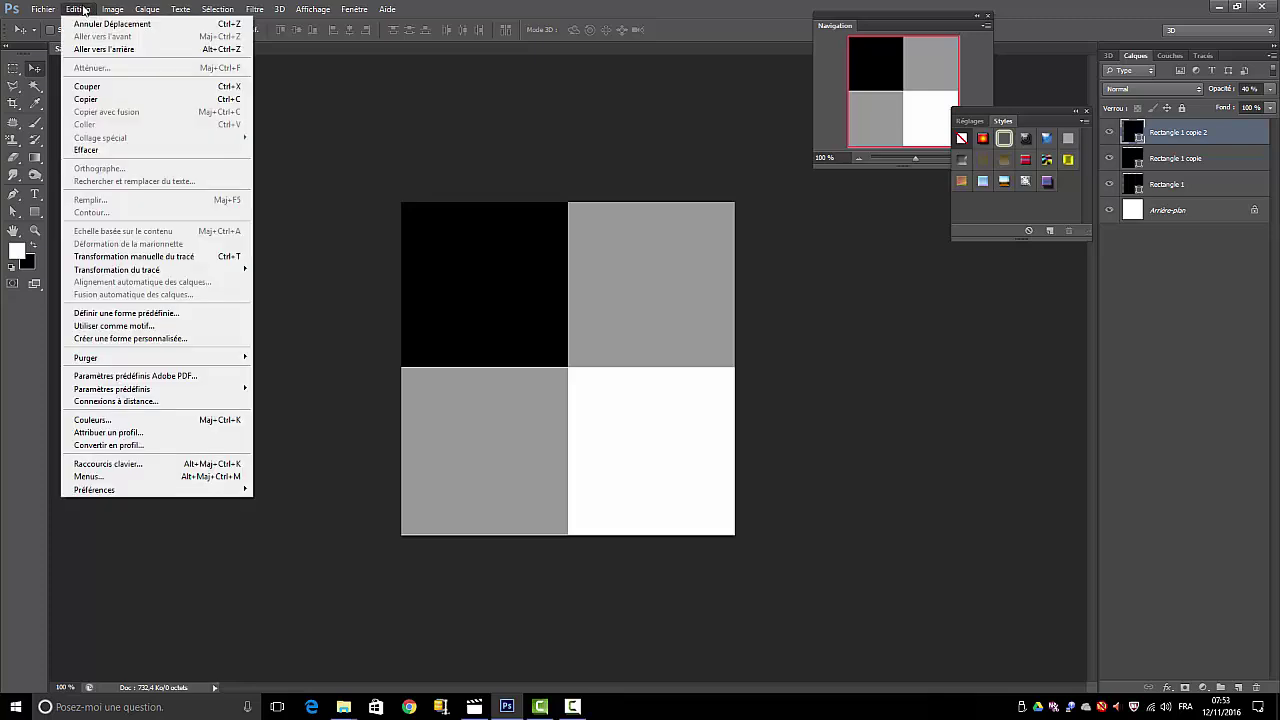
click(116, 326)
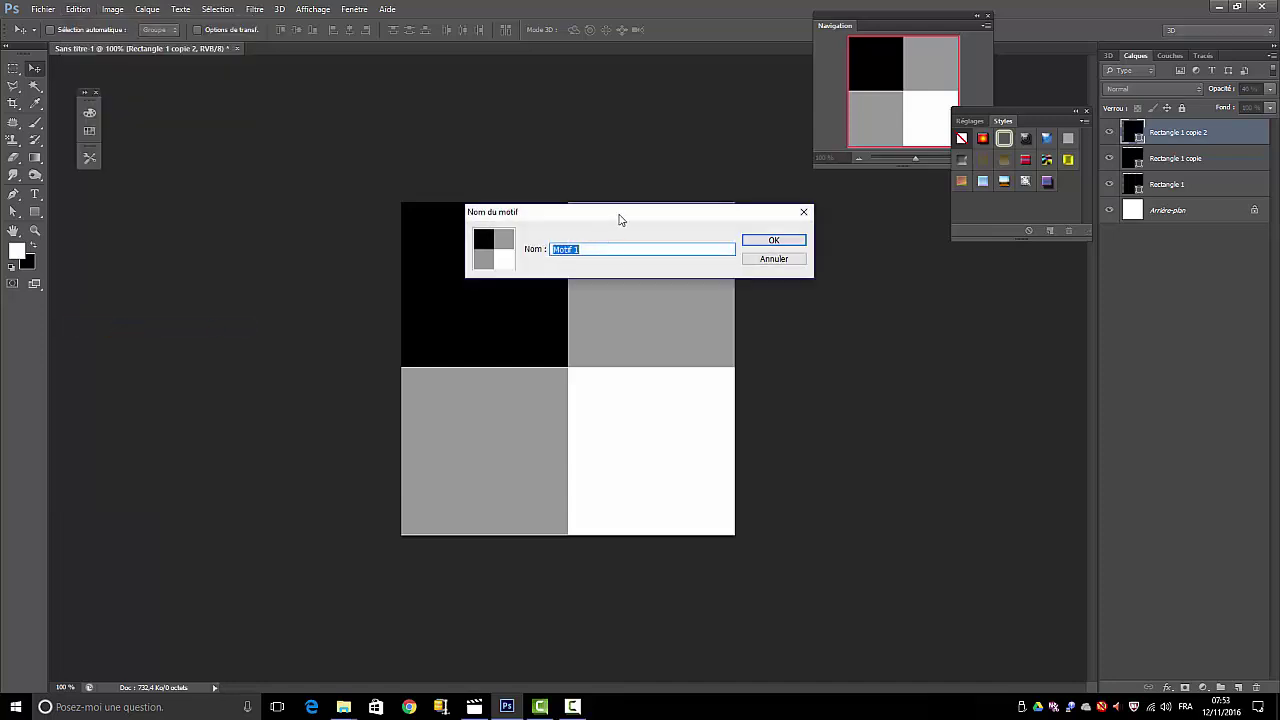
drag(619, 217, 955, 382)
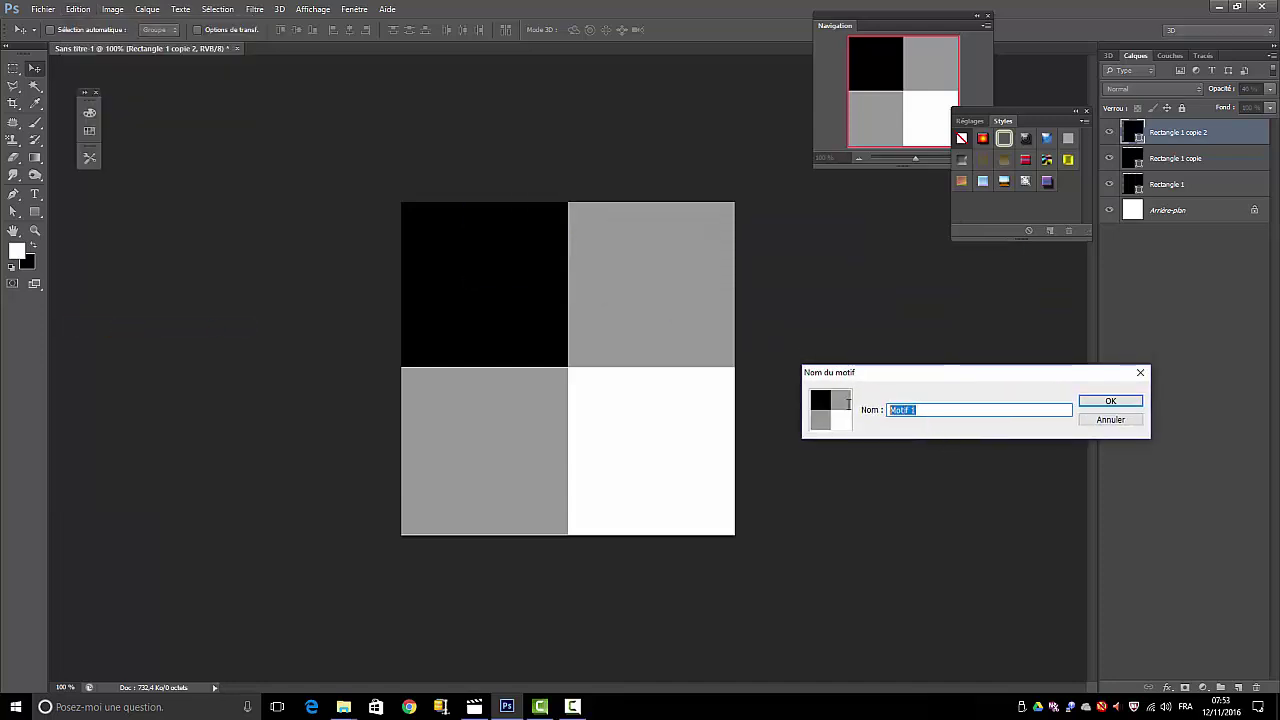
mouse_move(848, 403)
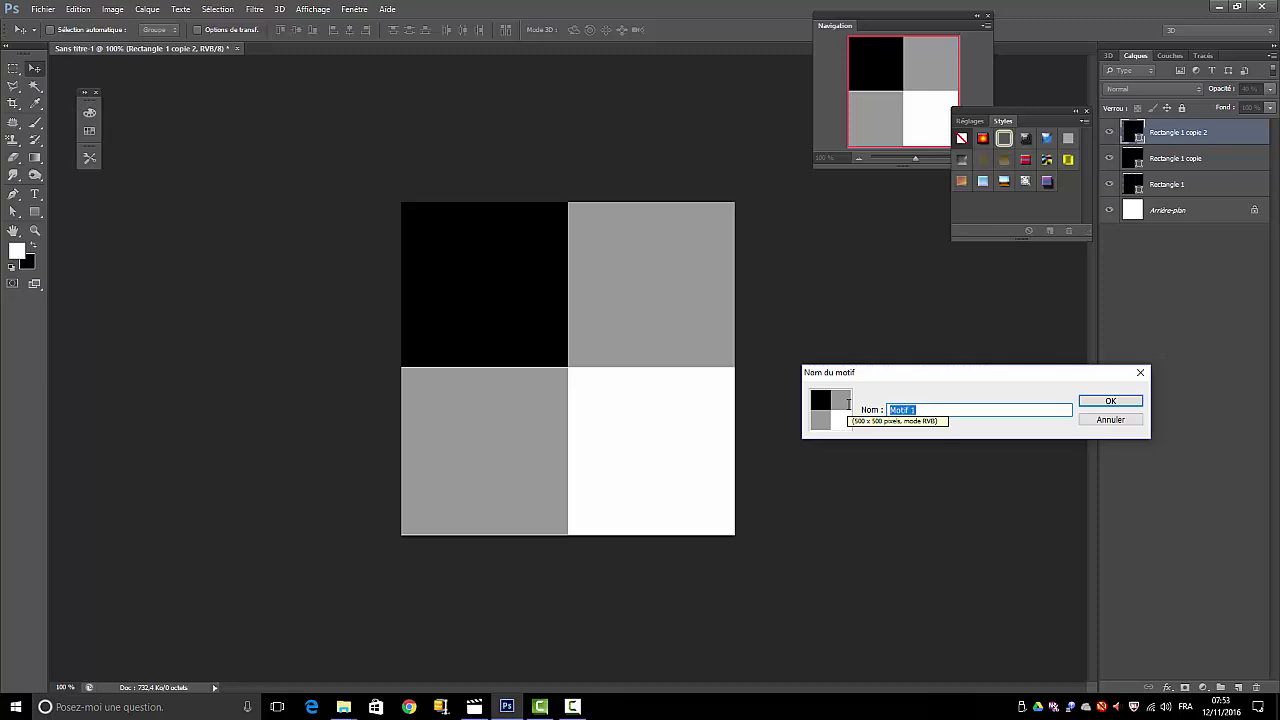
text(c)
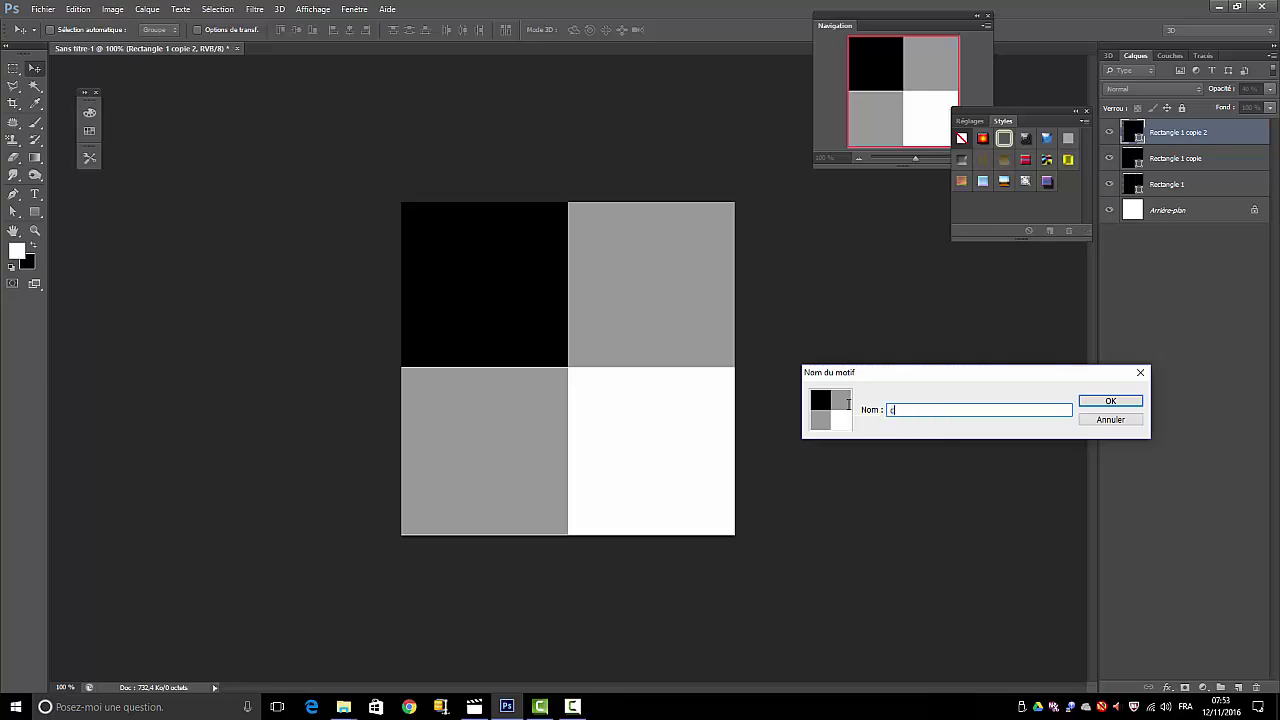
text(arreaux)
click(1106, 401)
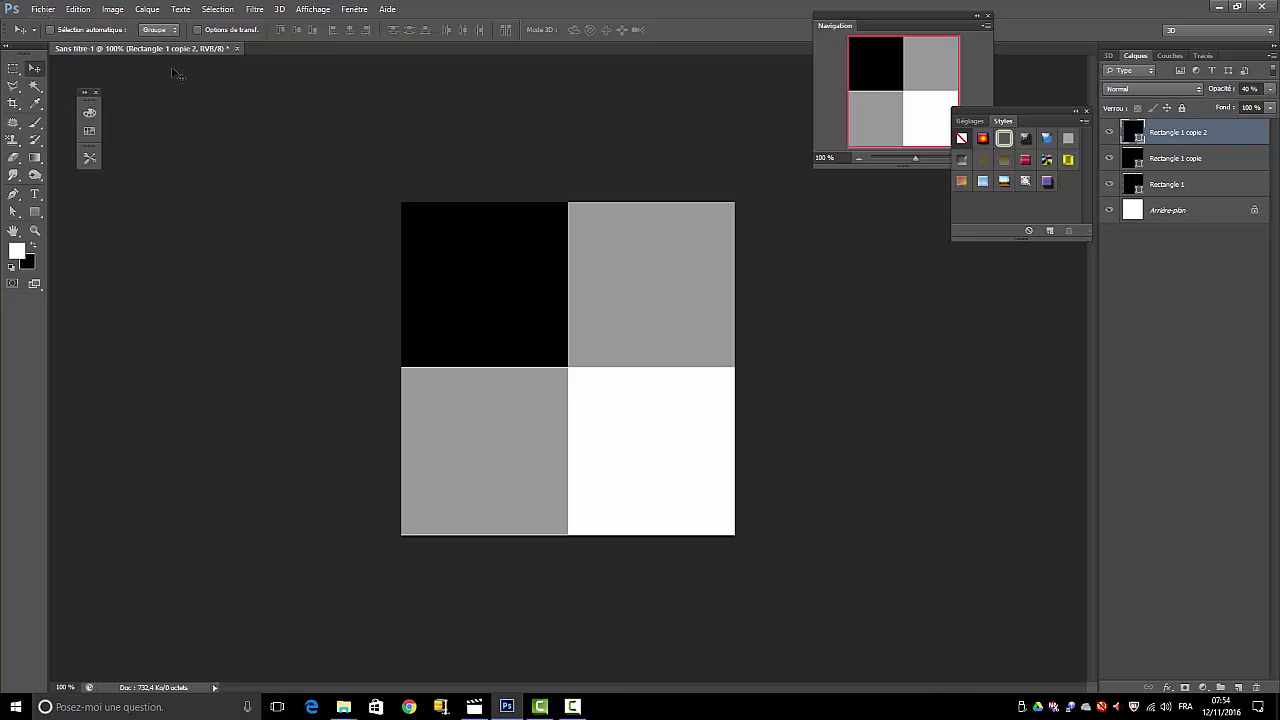
Create a second new document 1280 pixels wide and 720 pixels high.
click(43, 9)
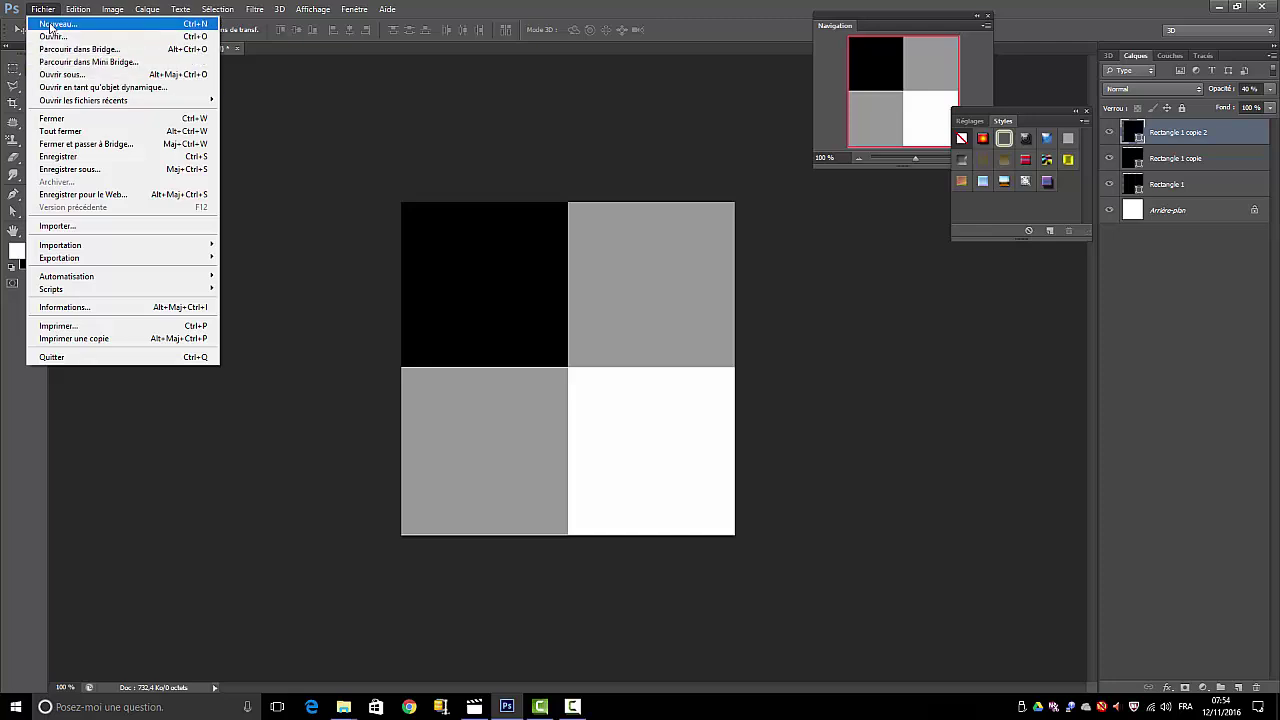
click(720, 244)
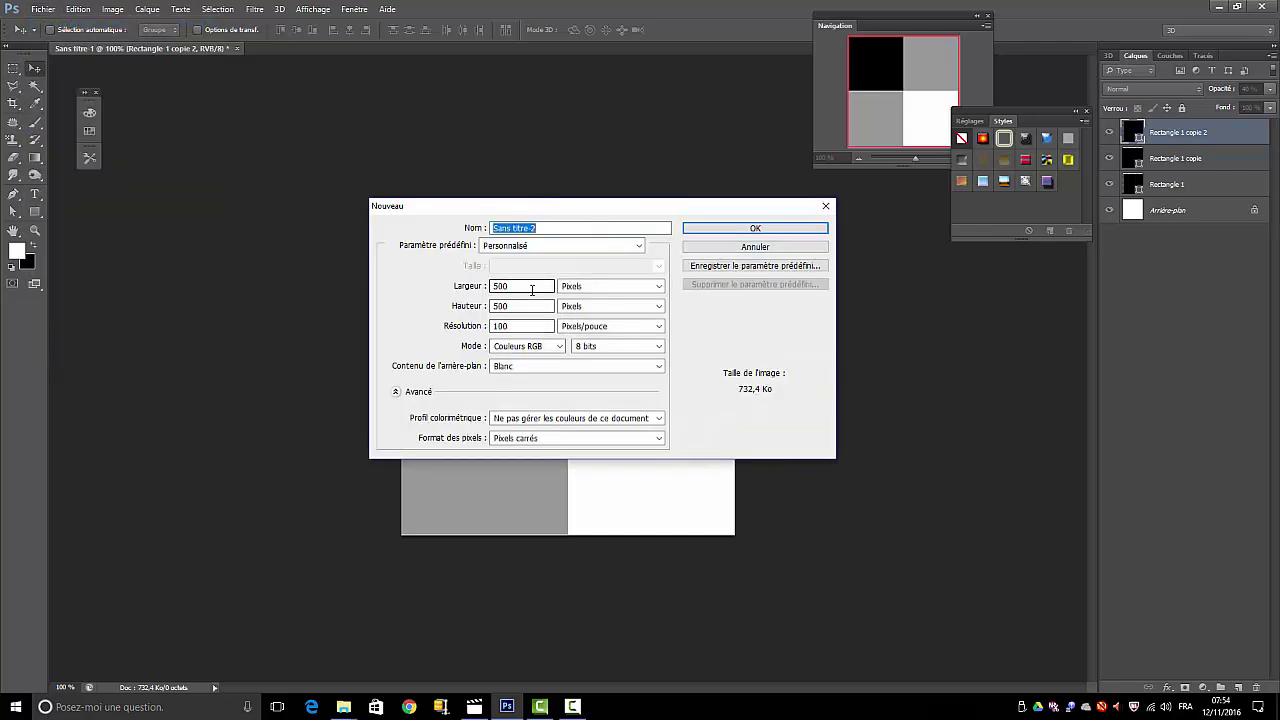
click(530, 286)
text(1280)
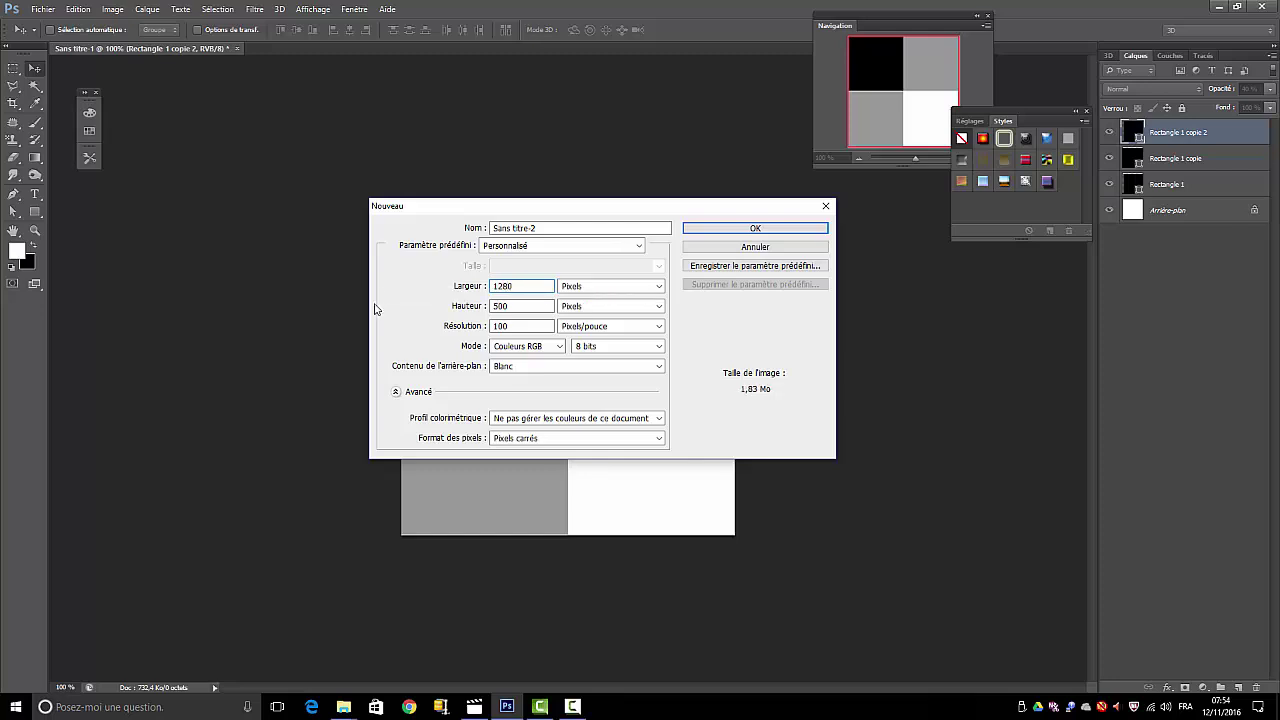
key(Tab)
text(720)
click(745, 229)
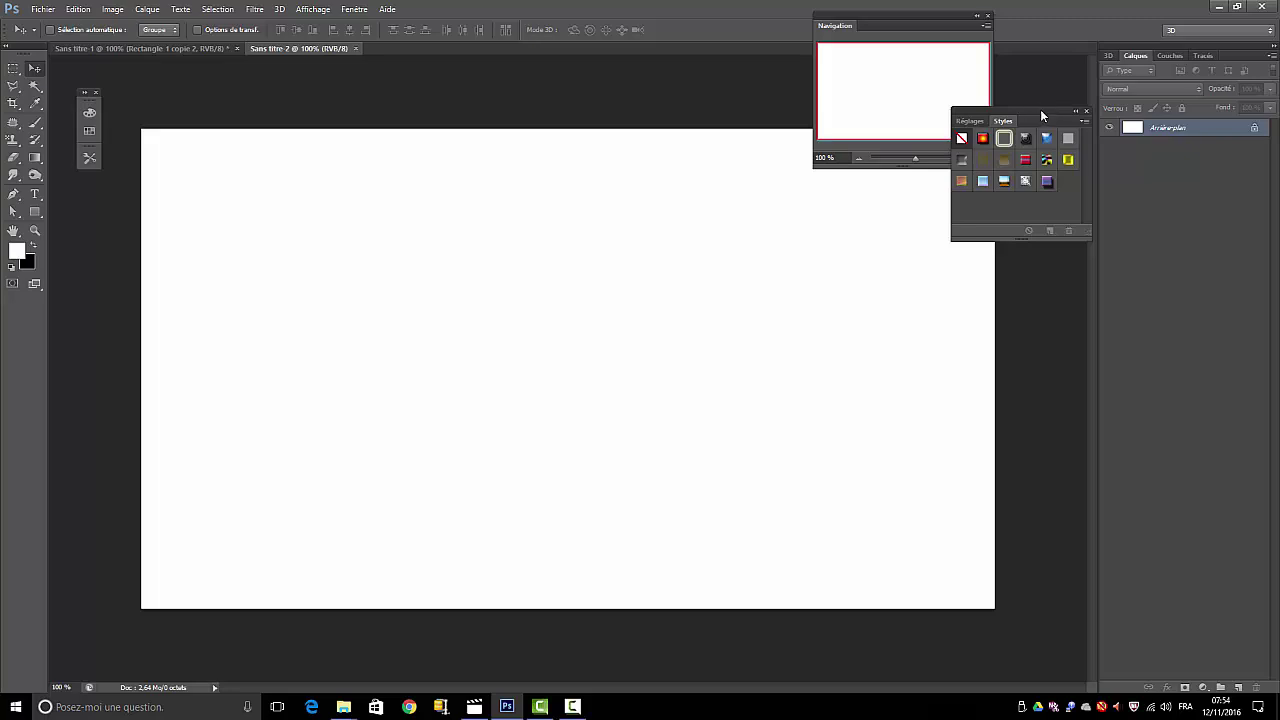
Draw a black rectangle about 583 × 605 px near the middle of the new document.
drag(1040, 114, 1104, 175)
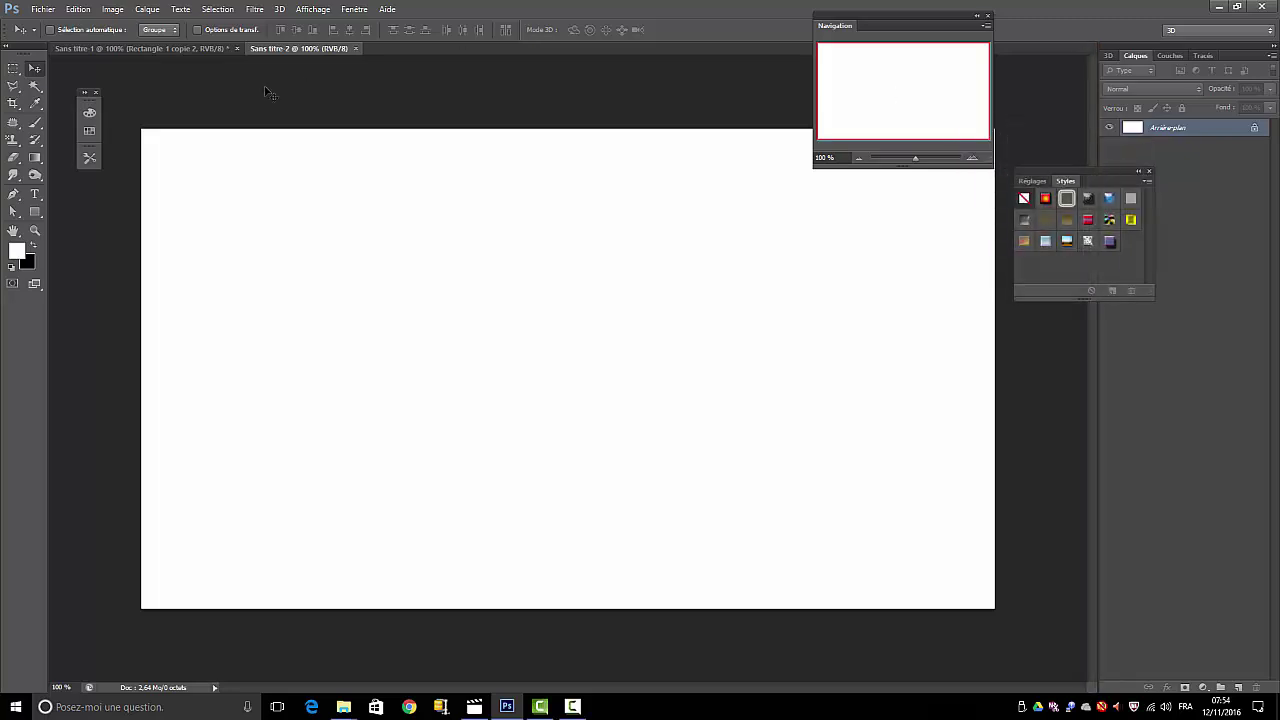
click(38, 212)
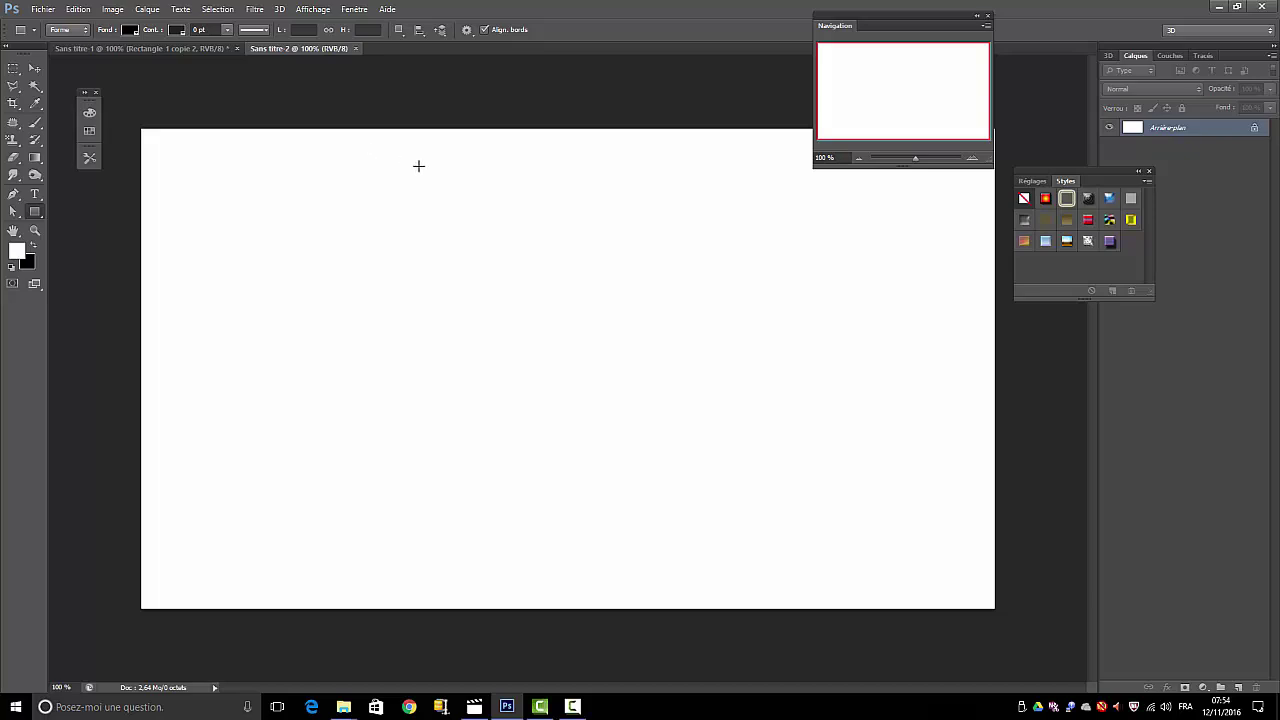
drag(419, 166, 807, 569)
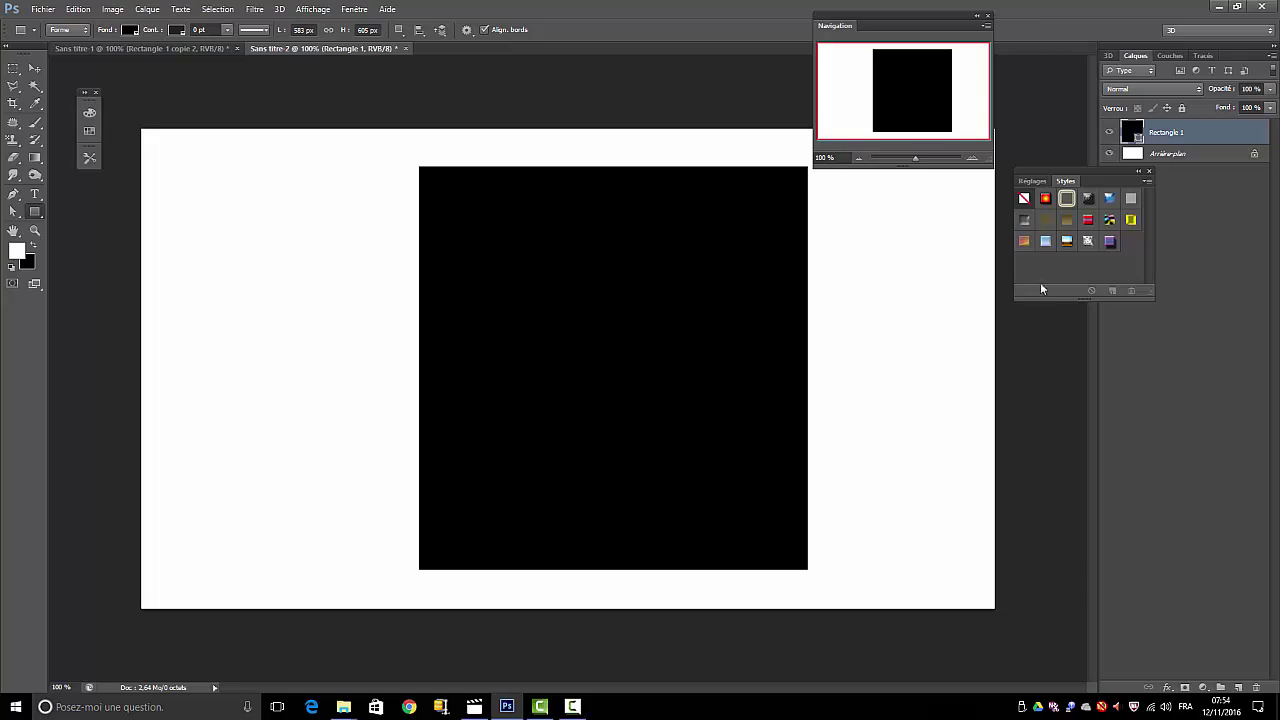
Add a Pattern Overlay (Incrustation de motif) to the black rectangle using the "carreaux" pattern.
click(147, 10)
mouse_move(172, 86)
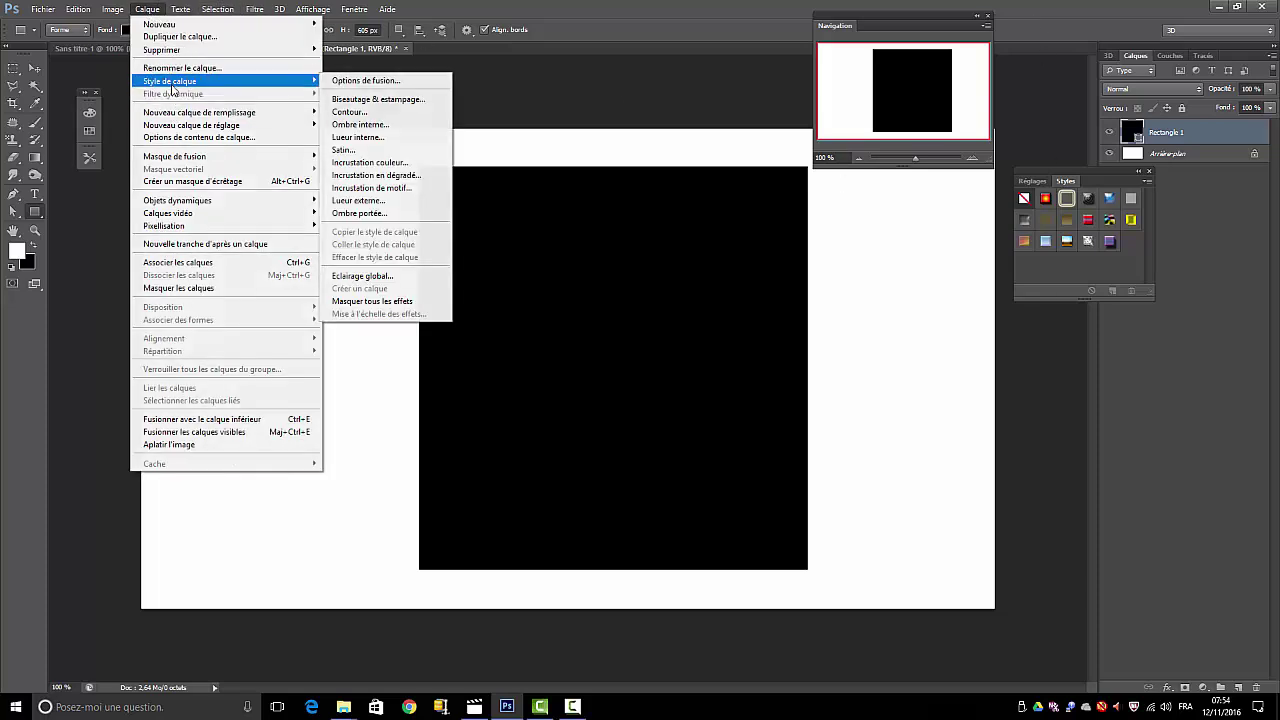
click(365, 82)
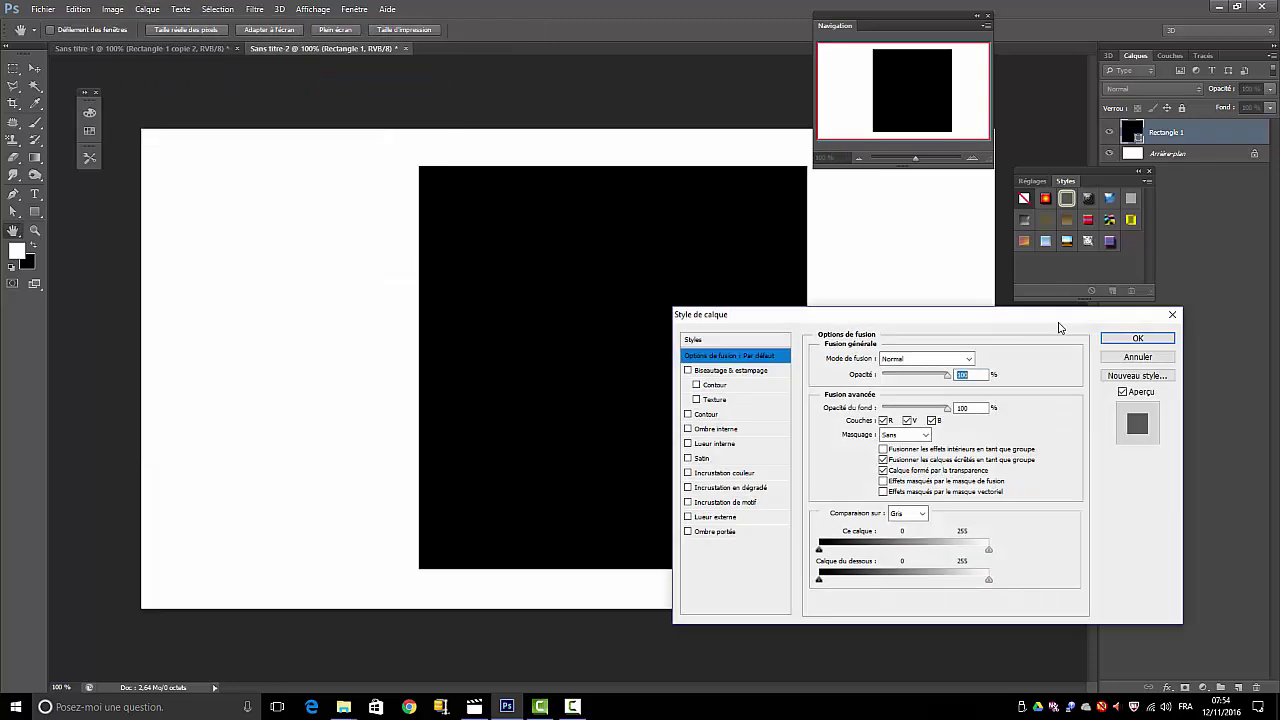
drag(931, 317, 1040, 181)
click(798, 367)
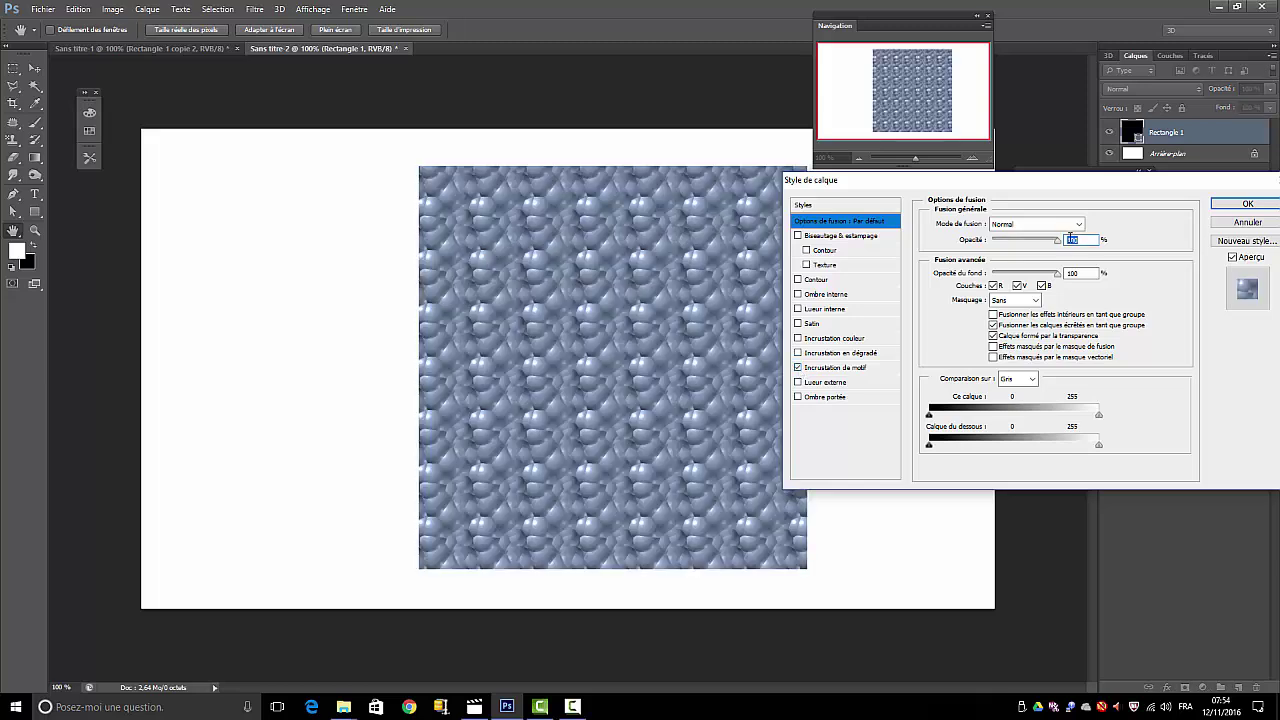
click(835, 368)
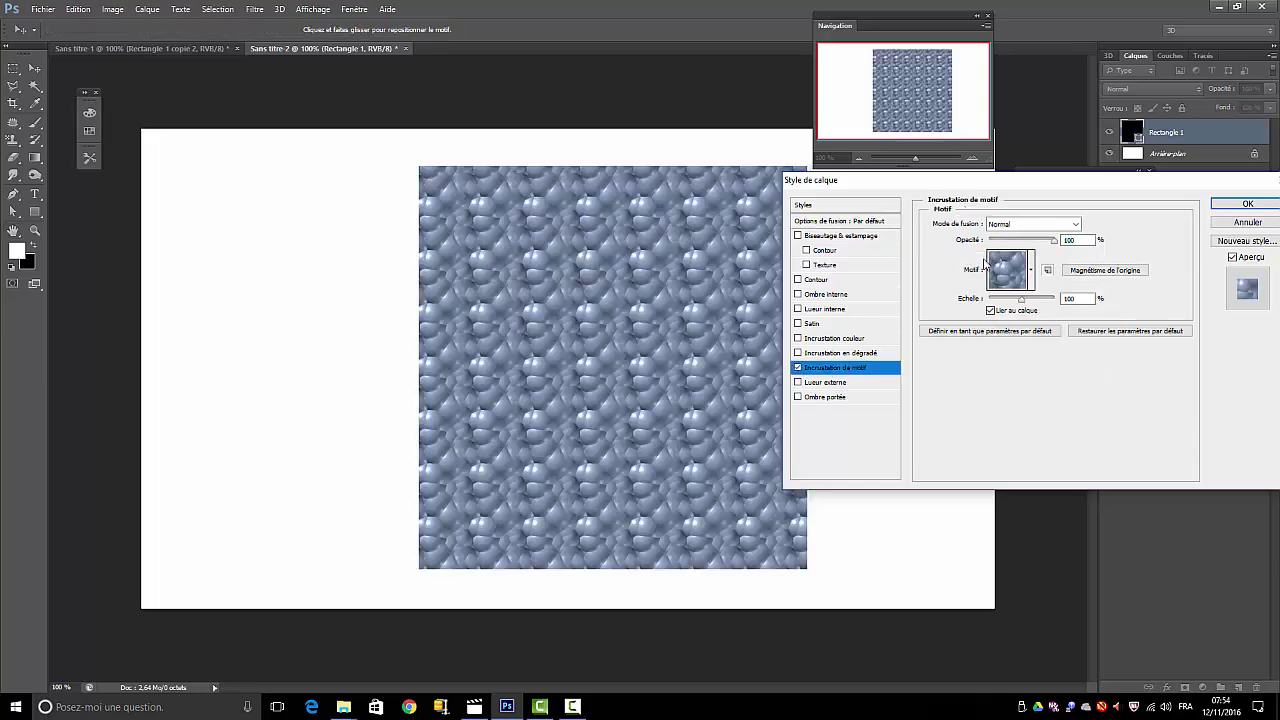
click(1031, 270)
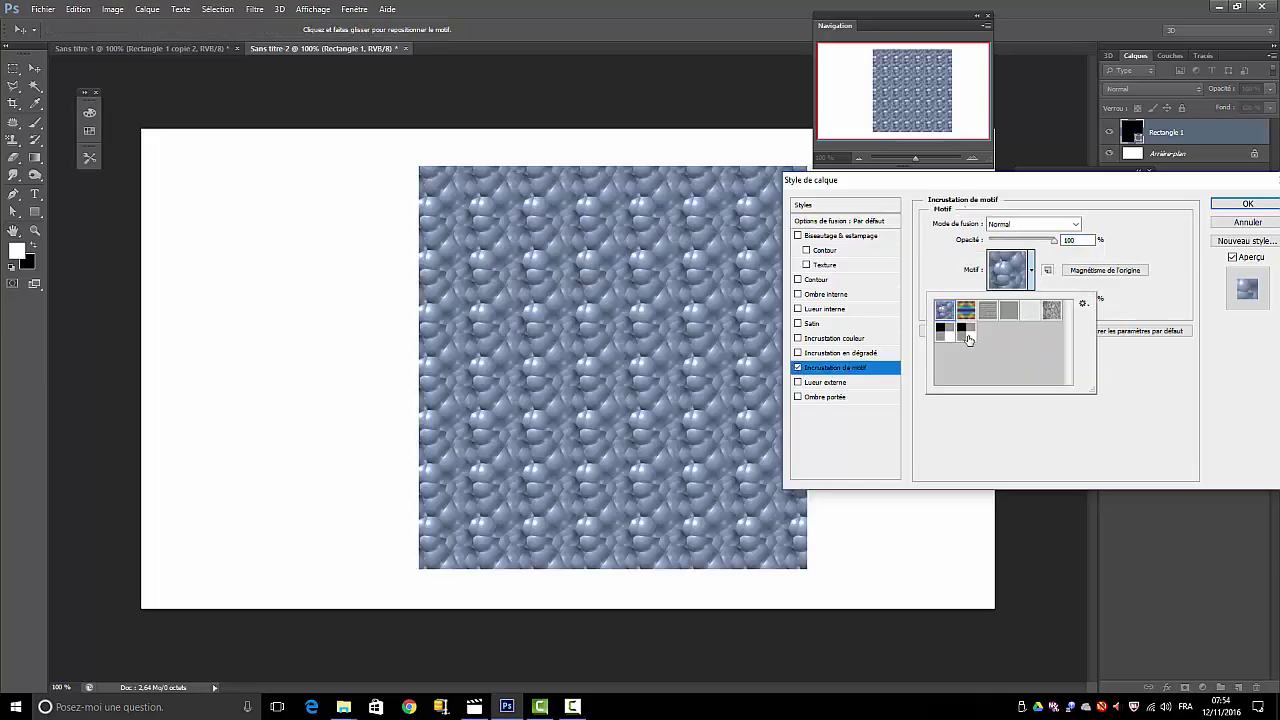
click(966, 333)
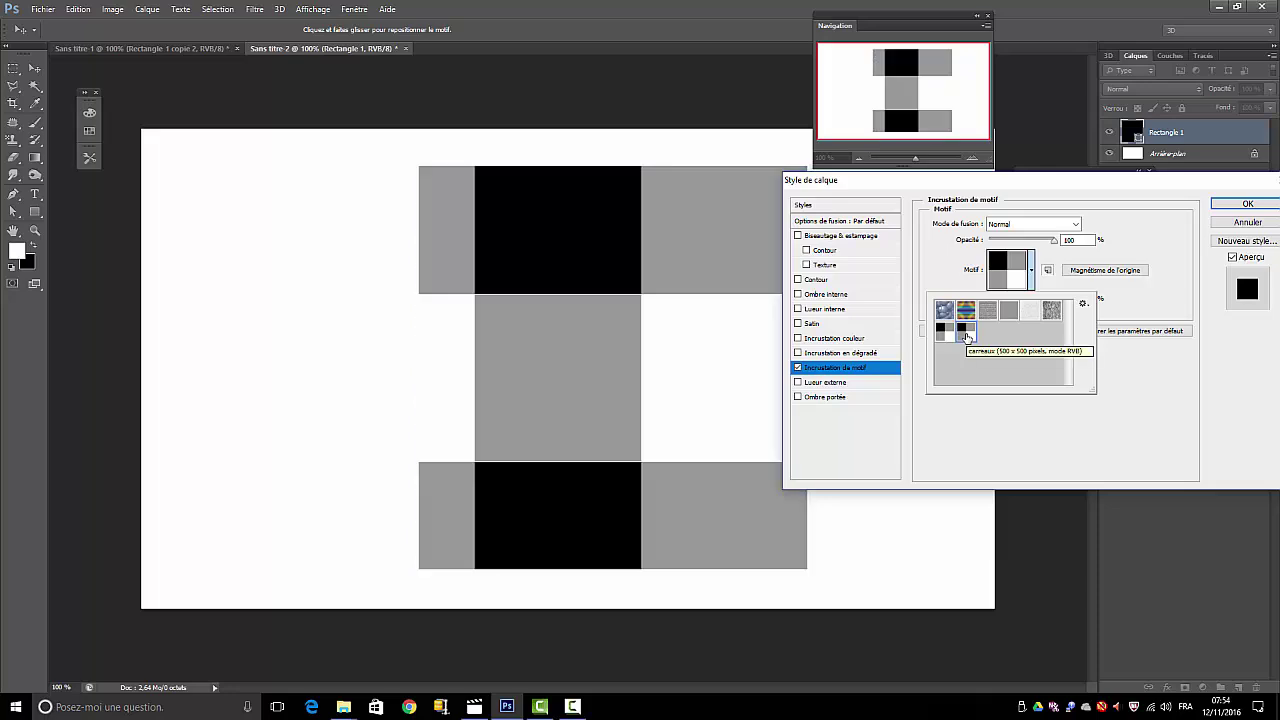
Scale the overlay pattern to 45% and shift it slightly leftward within the rectangle.
drag(1071, 188, 1090, 218)
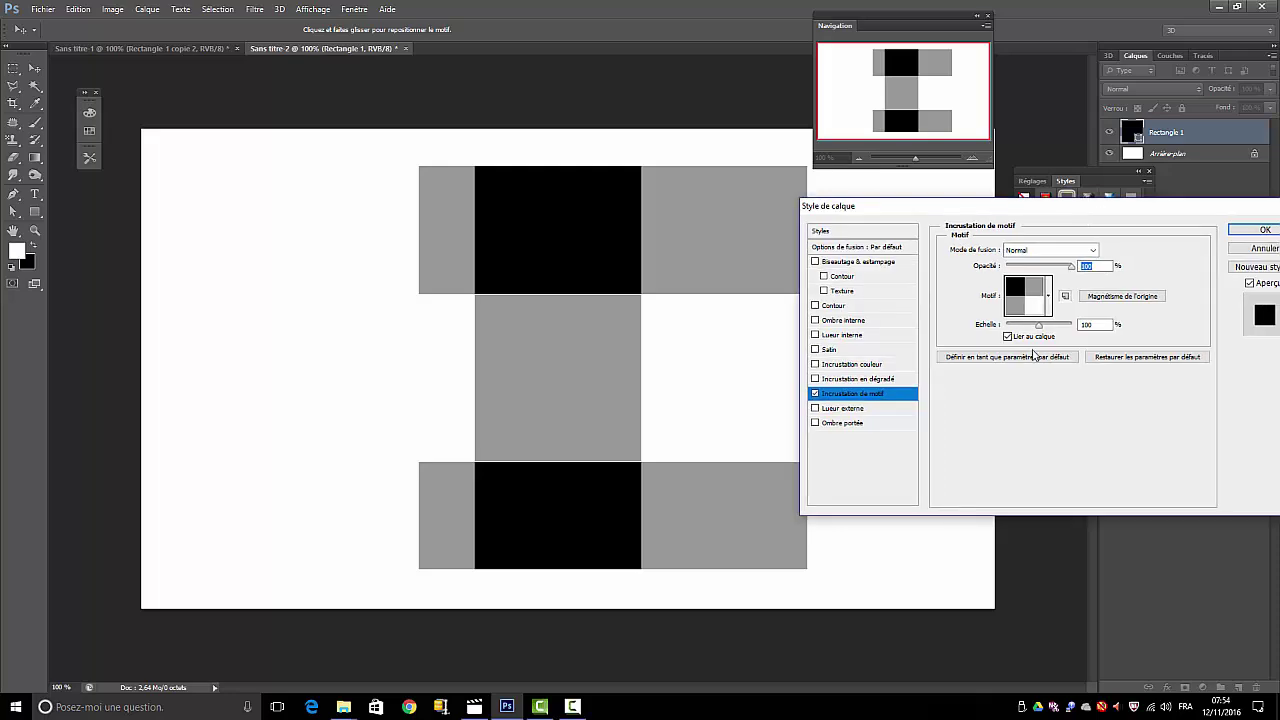
drag(1040, 327, 1025, 335)
drag(1117, 212, 1199, 279)
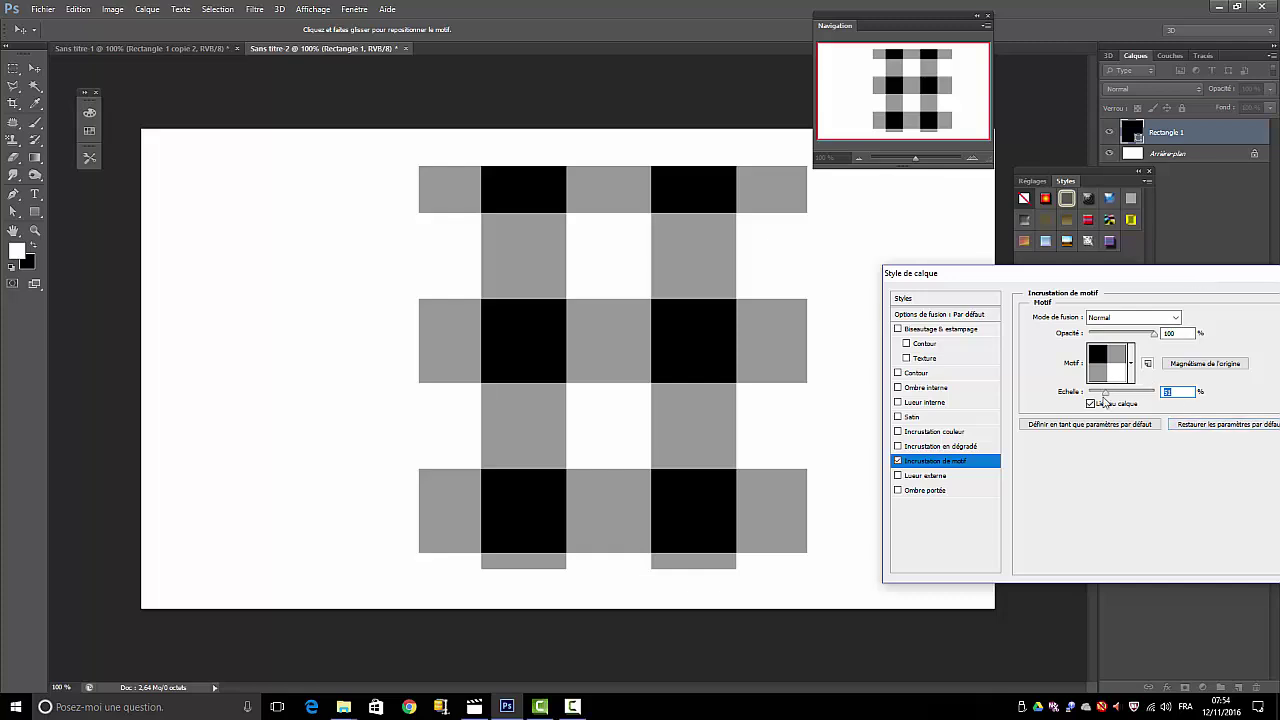
drag(1106, 392, 1096, 397)
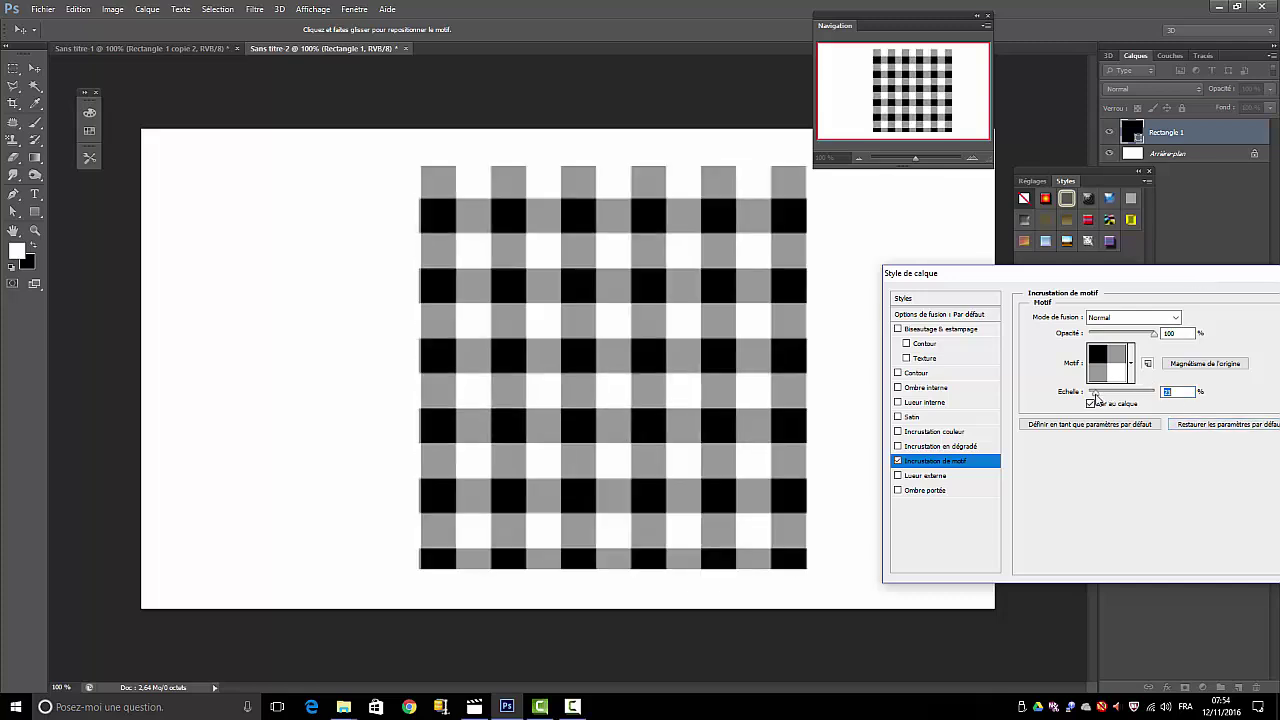
mouse_move(1097, 393)
mouse_down()
mouse_move(1144, 390)
mouse_move(1106, 393)
mouse_up()
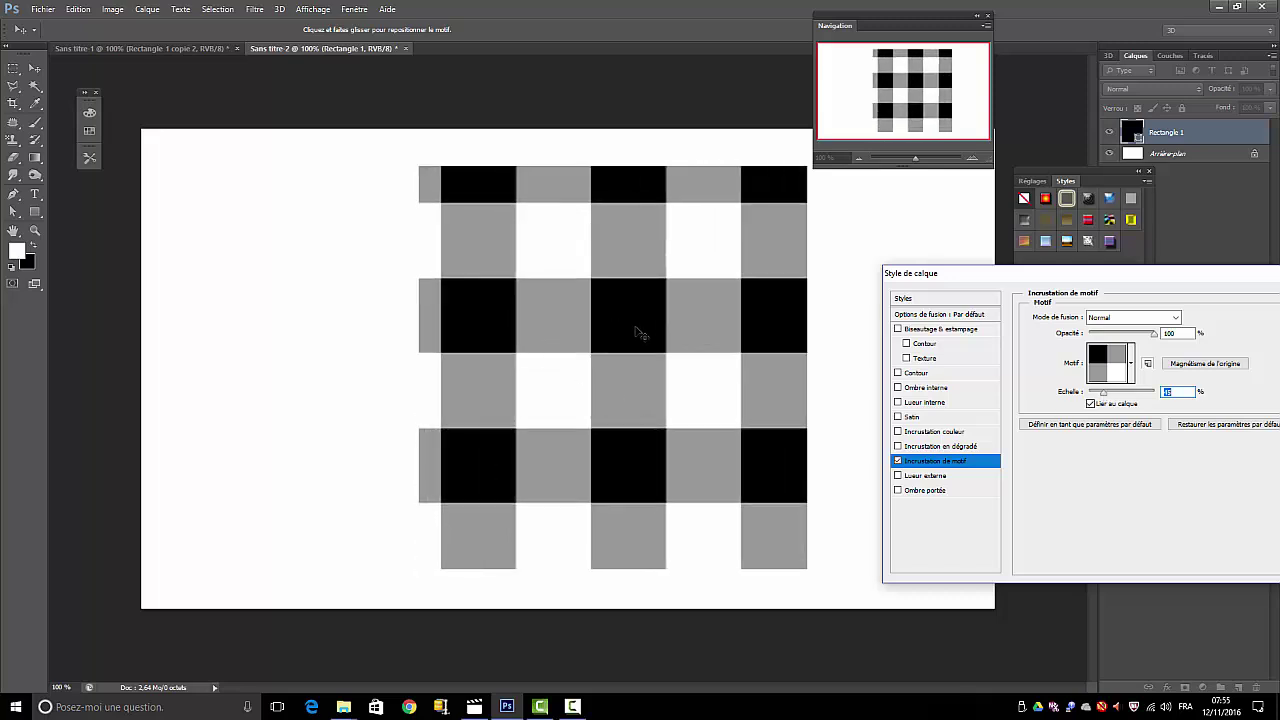
drag(637, 334, 624, 332)
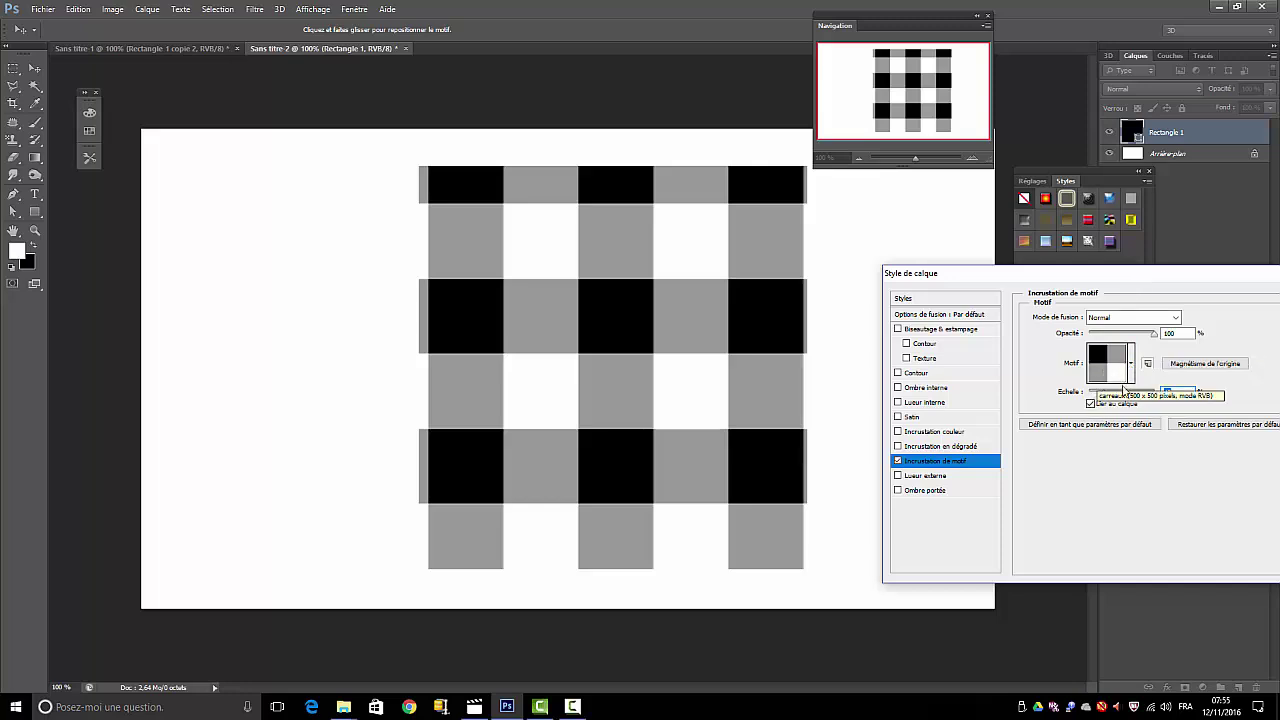
Add a Color Overlay (Incrustation couleur) in red #f01414 with the blend mode set to Superposition.
click(898, 431)
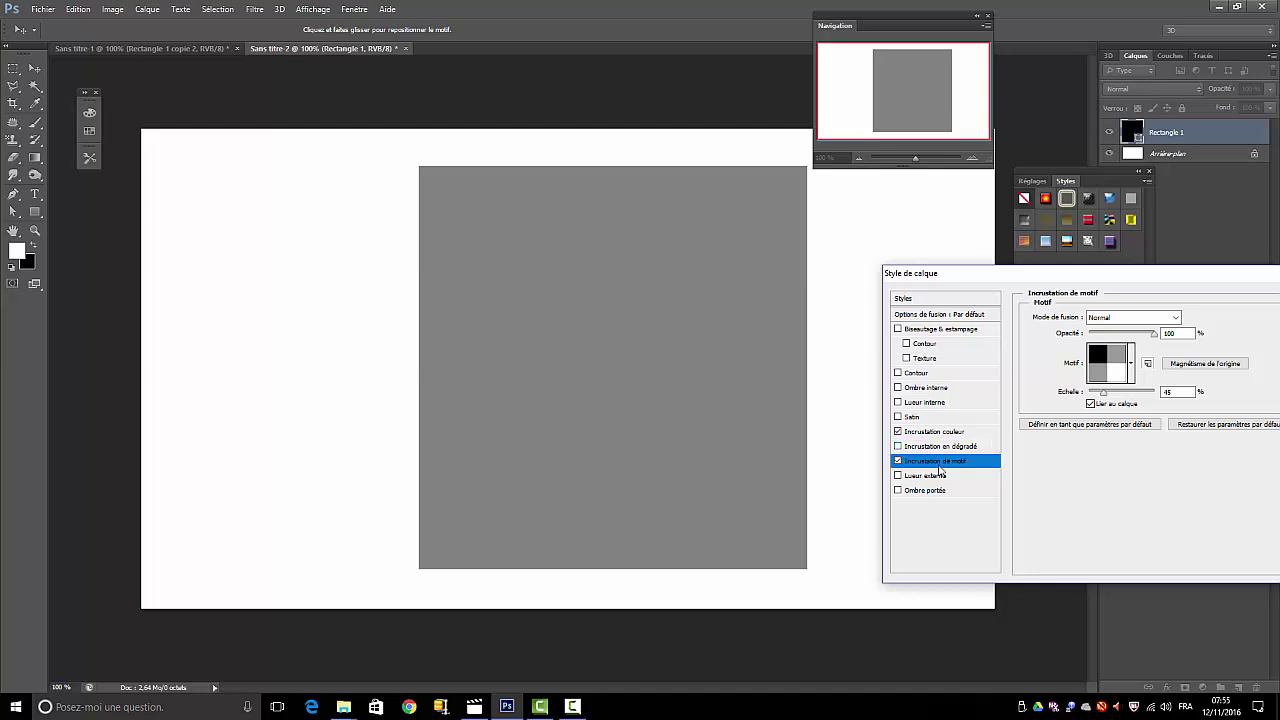
click(928, 431)
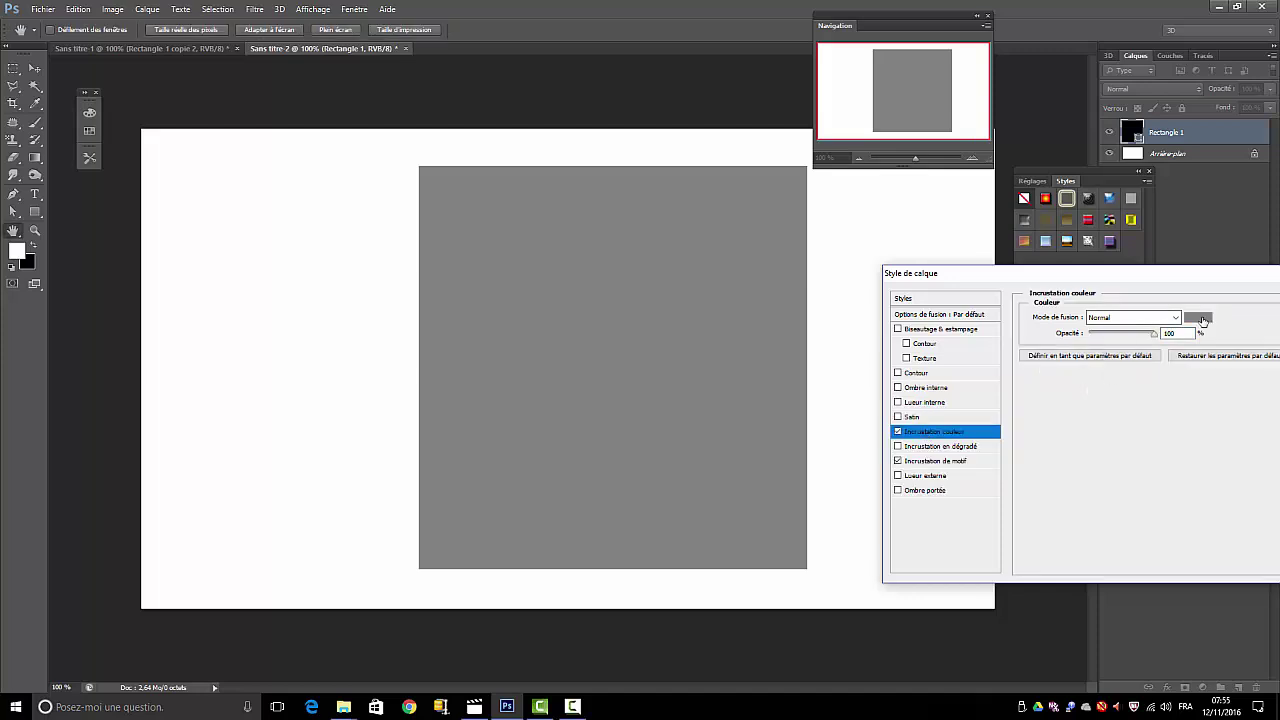
click(1200, 318)
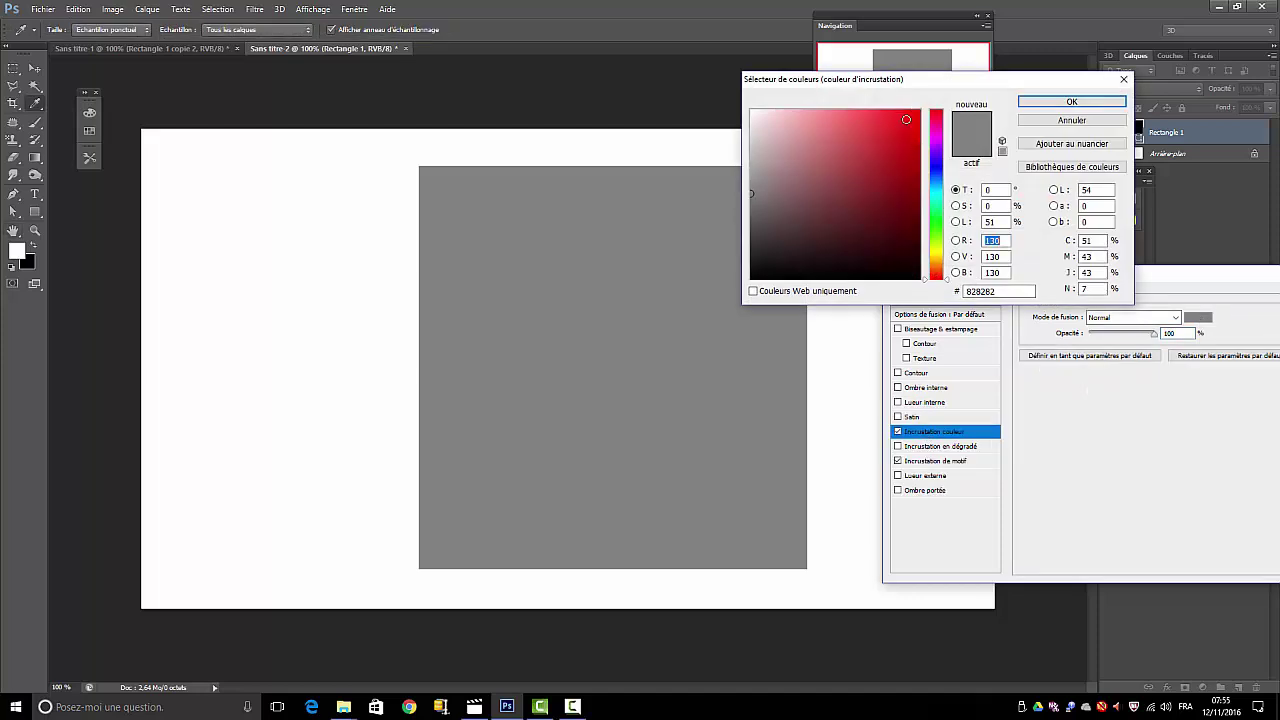
click(906, 119)
click(1071, 102)
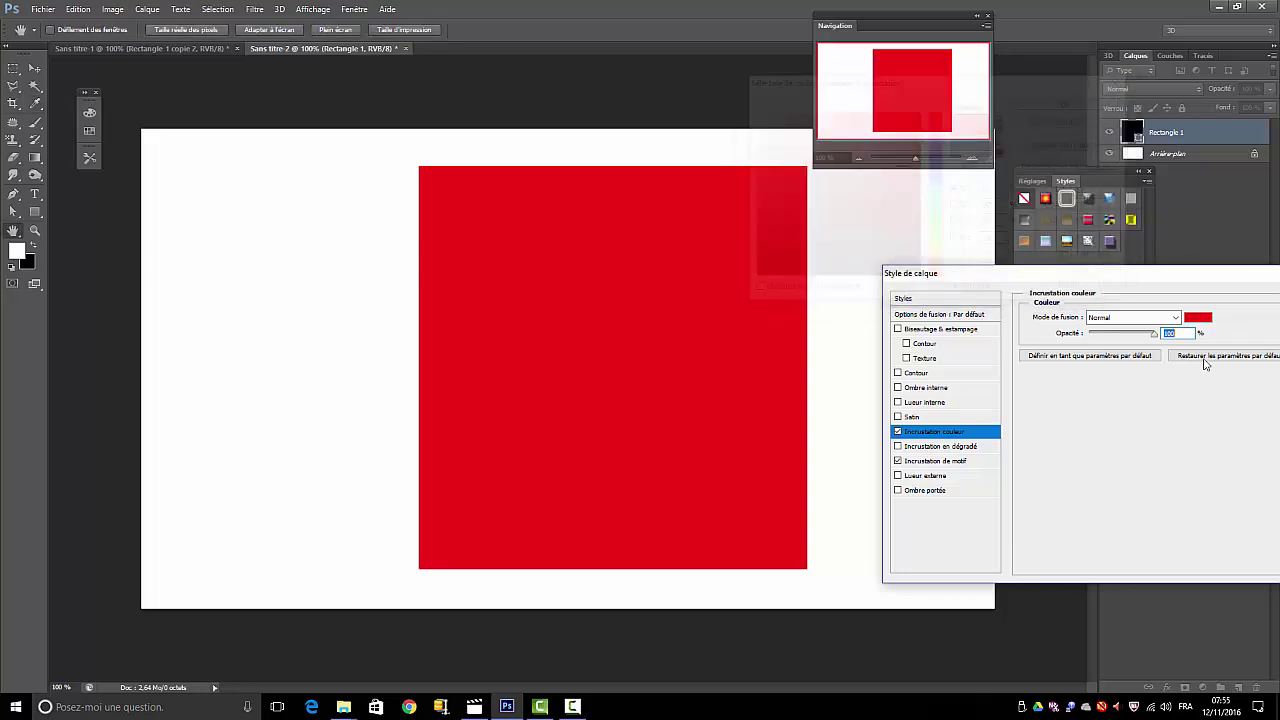
click(1175, 318)
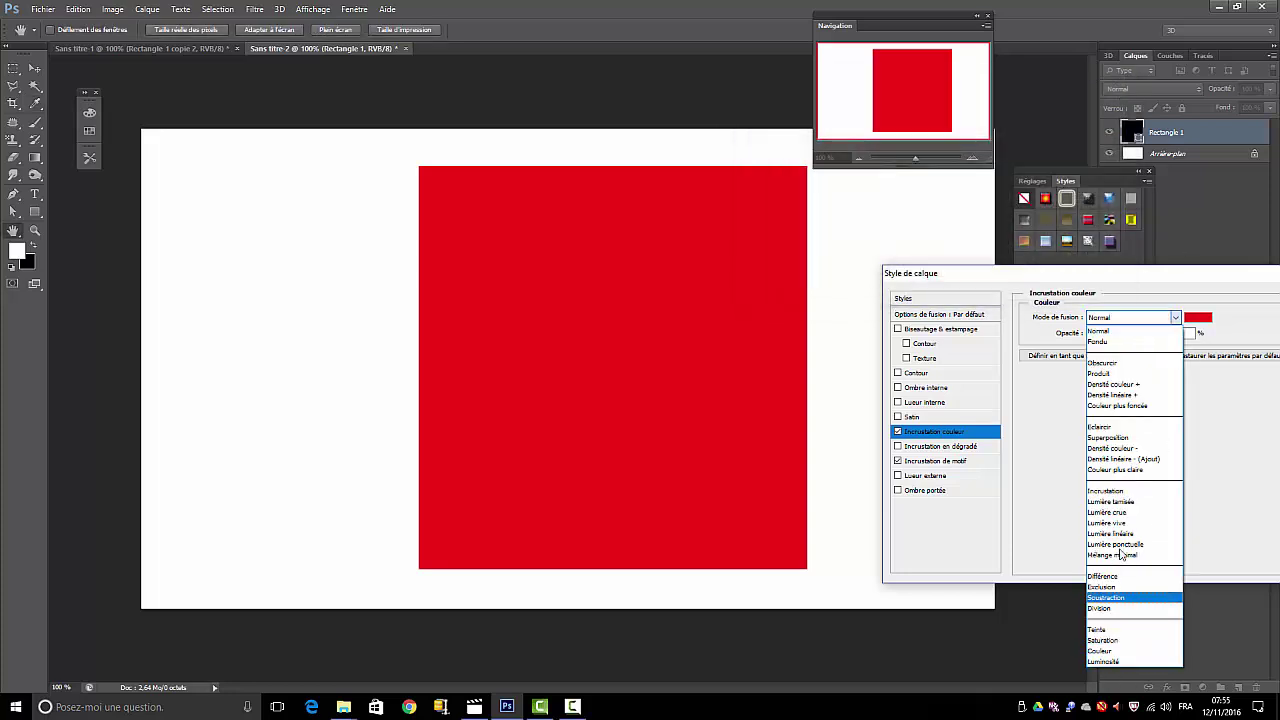
click(1110, 438)
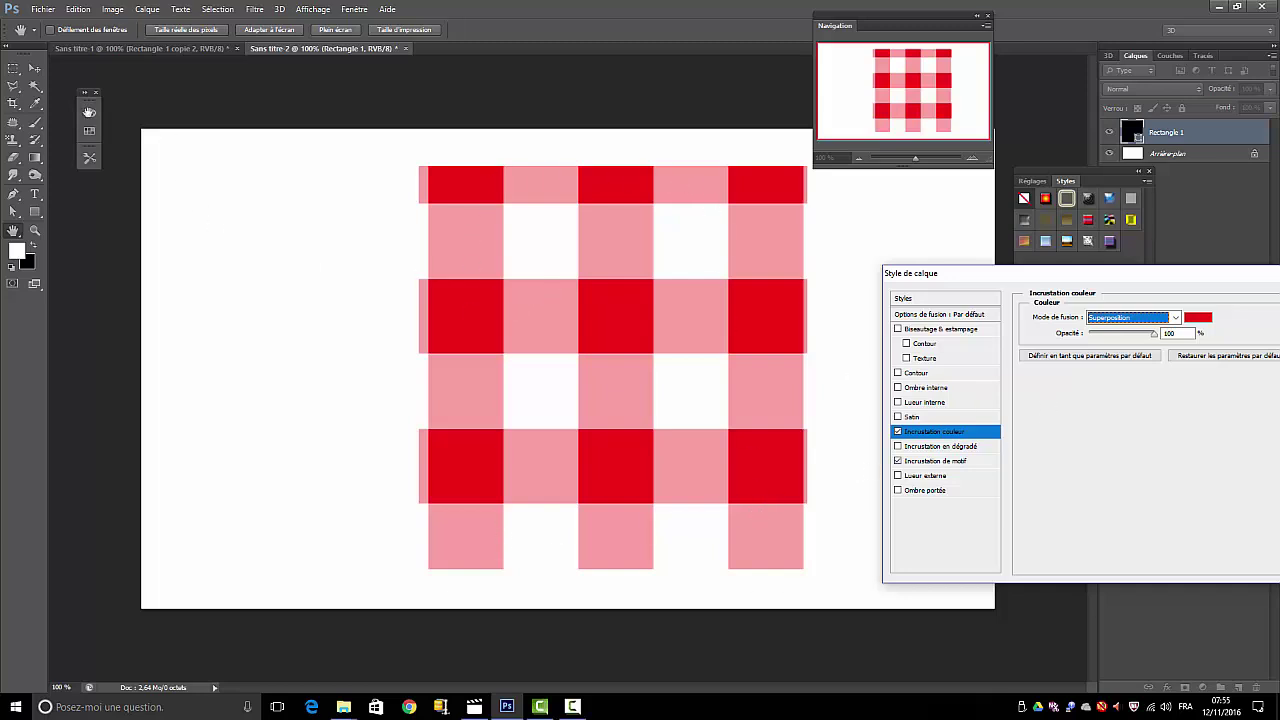
Reposition the pattern of the Pattern Overlay upward by about one square within the rectangle.
click(38, 71)
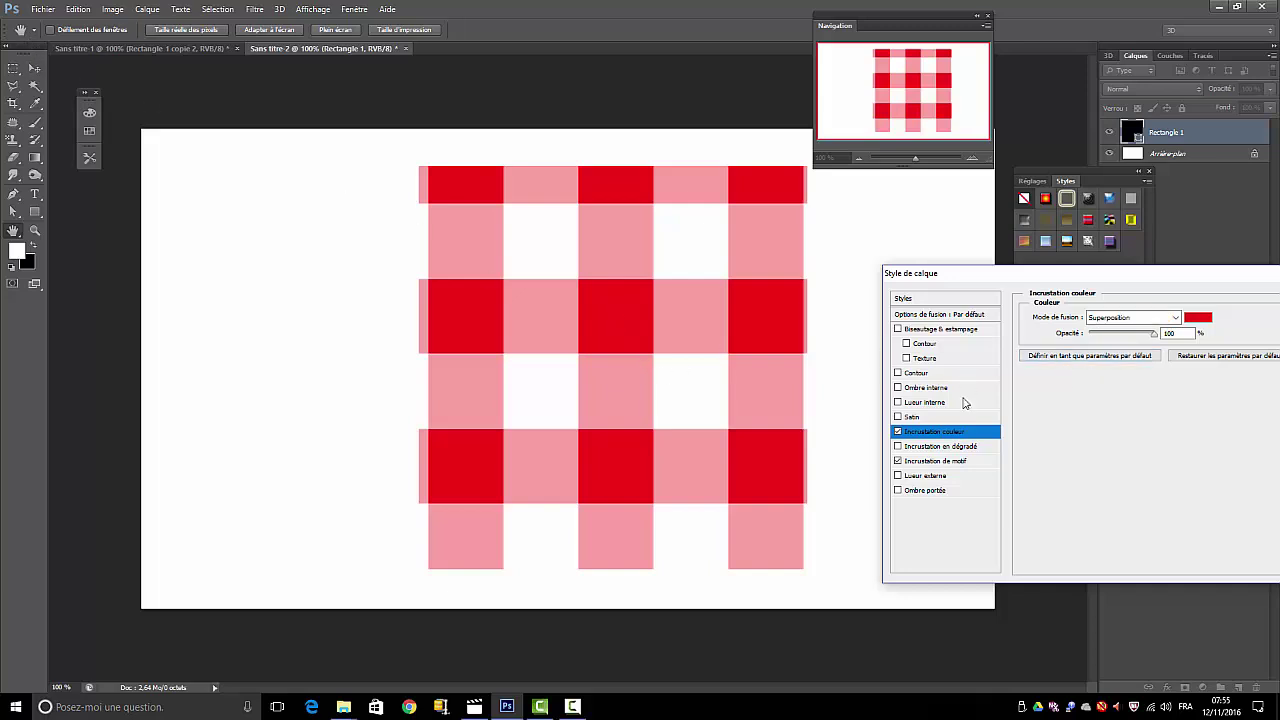
key(Tab)
click(38, 71)
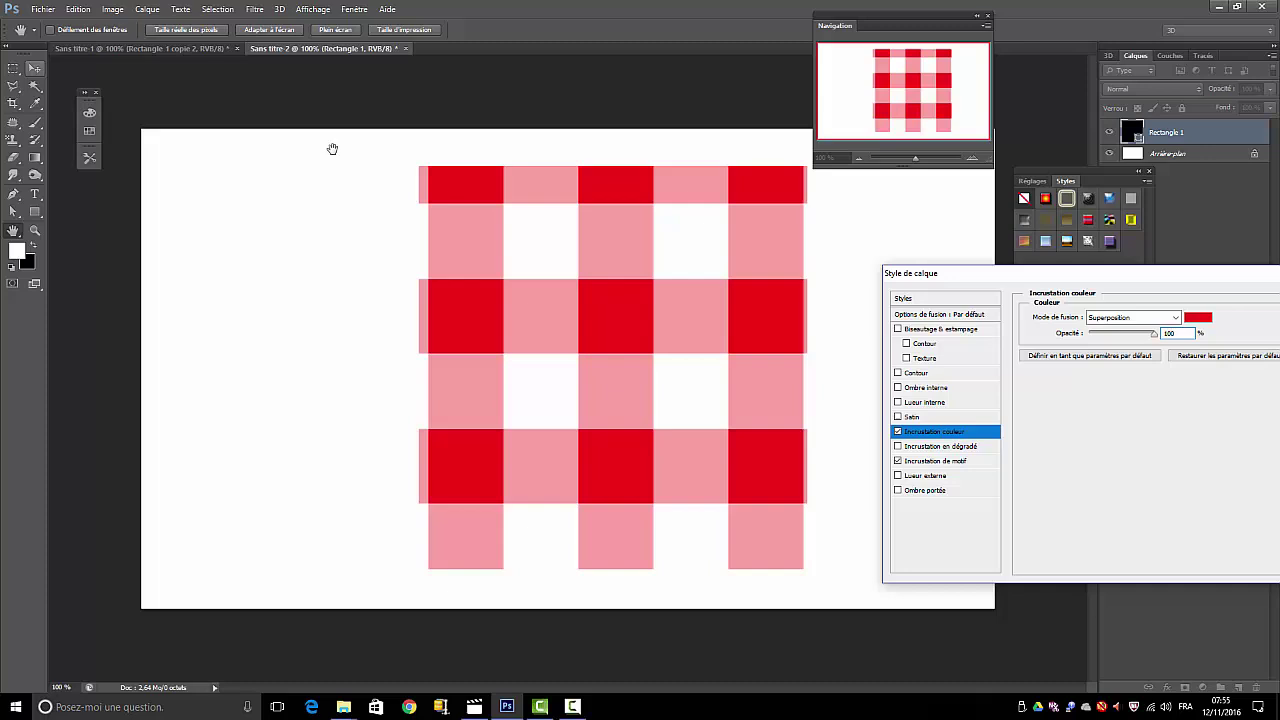
click(933, 461)
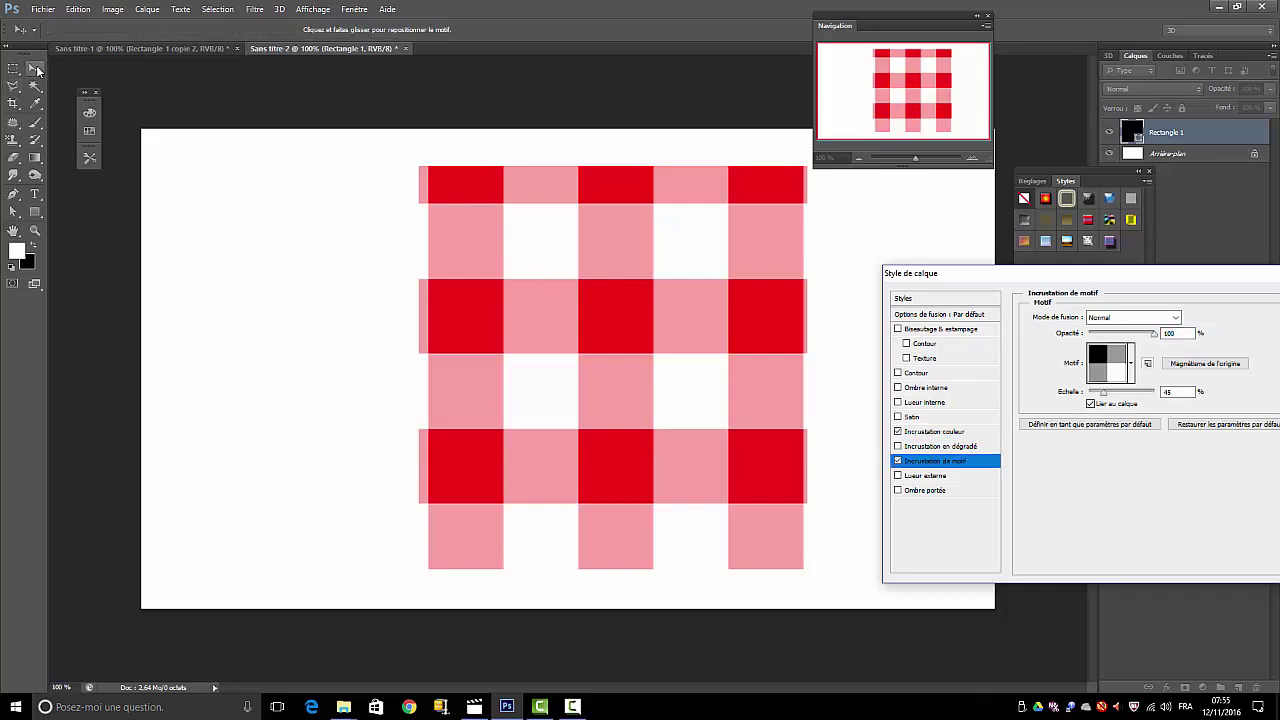
drag(631, 285, 632, 210)
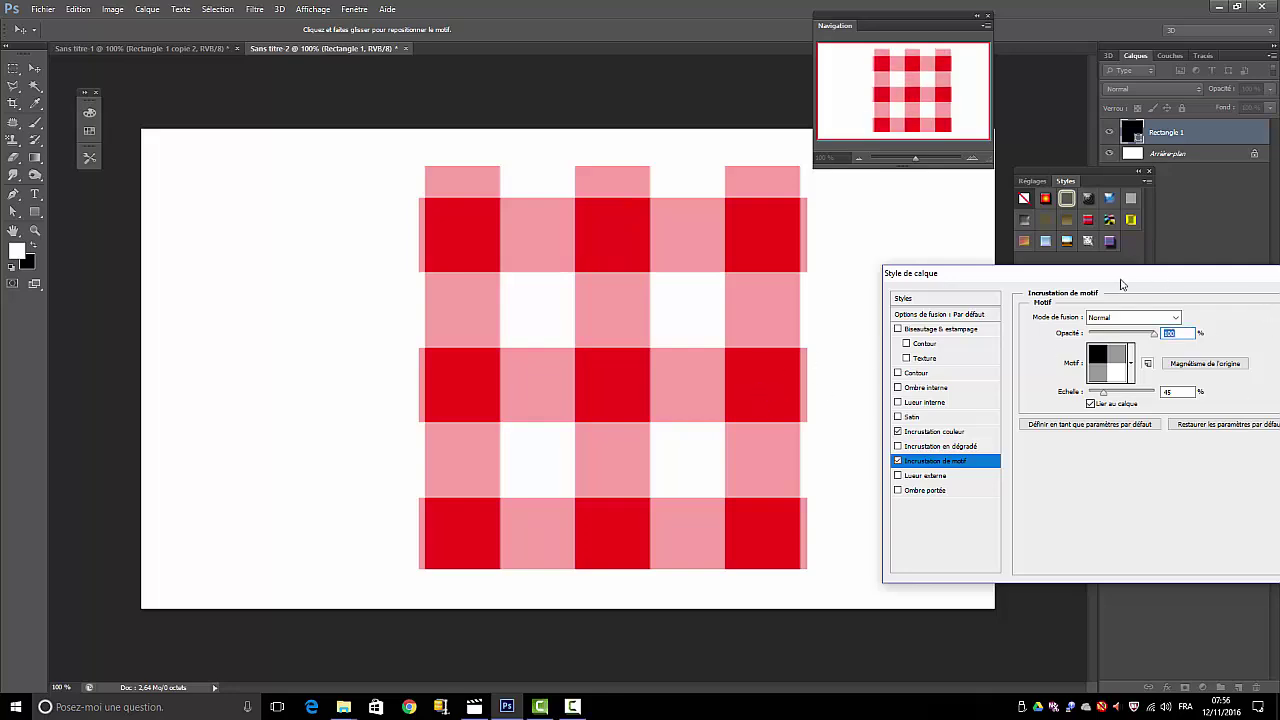
Change the Color Overlay's blend mode to Produit, keeping the checkered rectangle in full view.
drag(1168, 282, 824, 297)
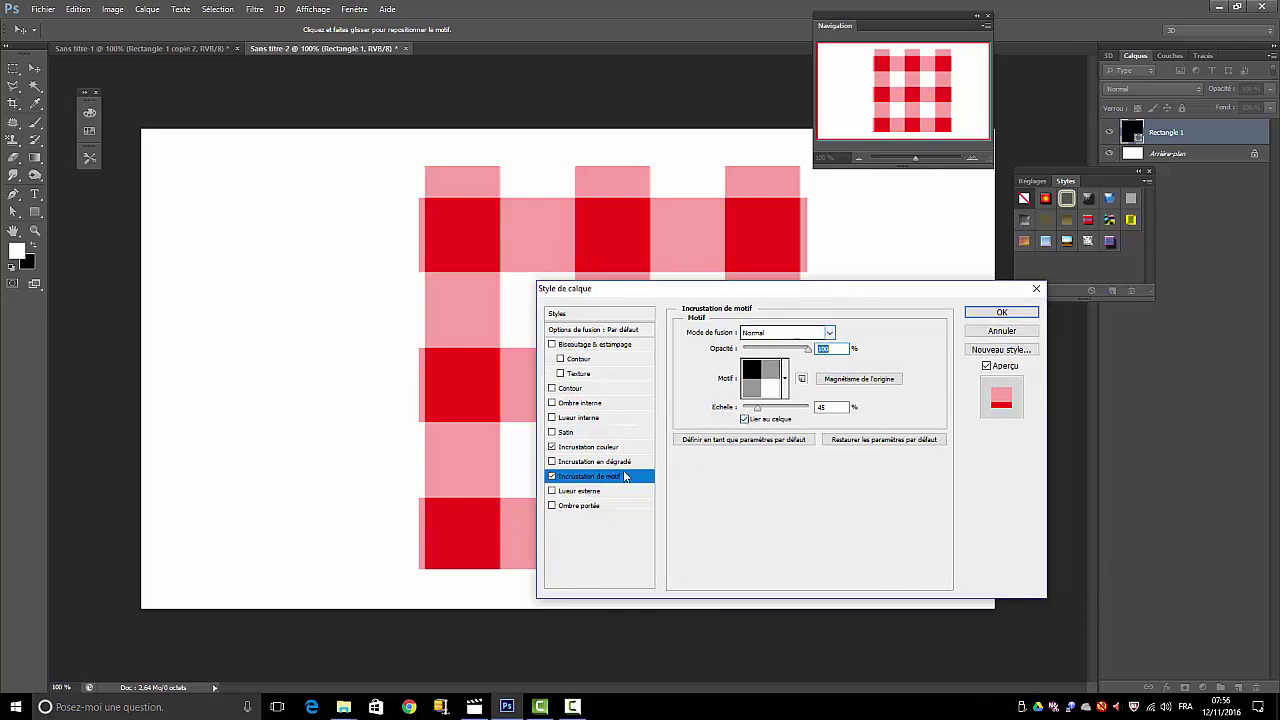
click(588, 447)
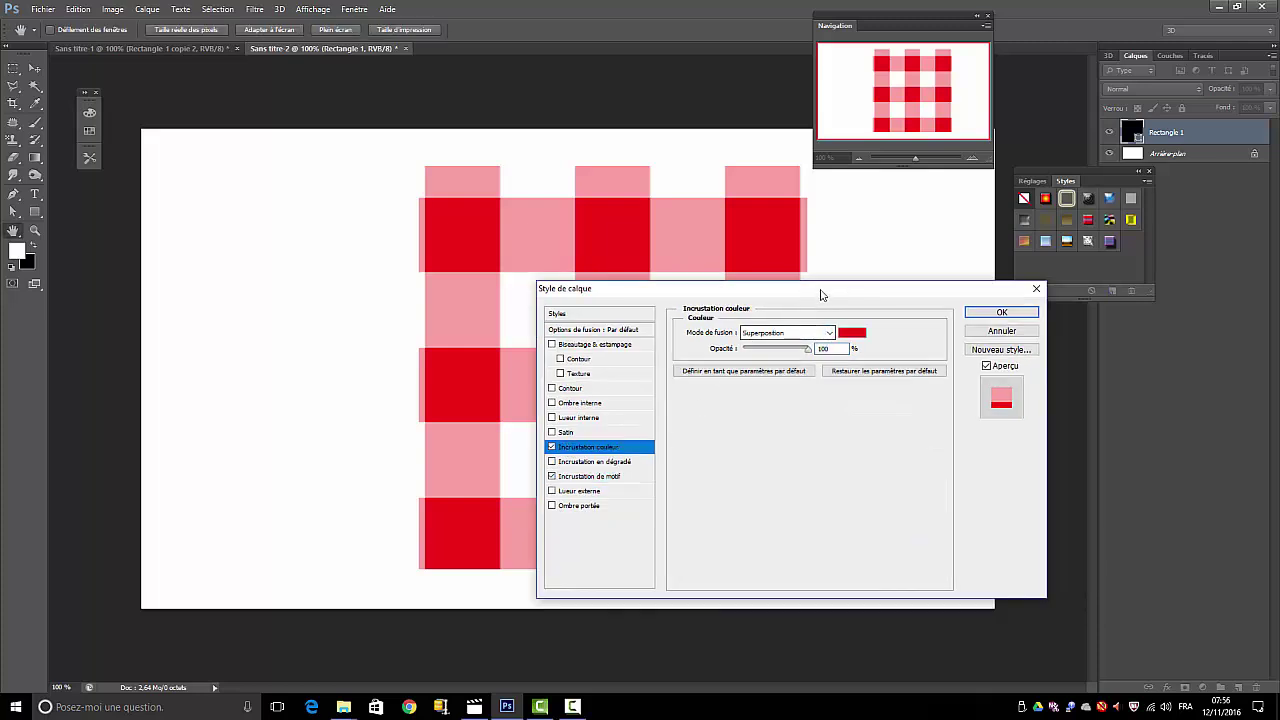
drag(821, 294, 958, 243)
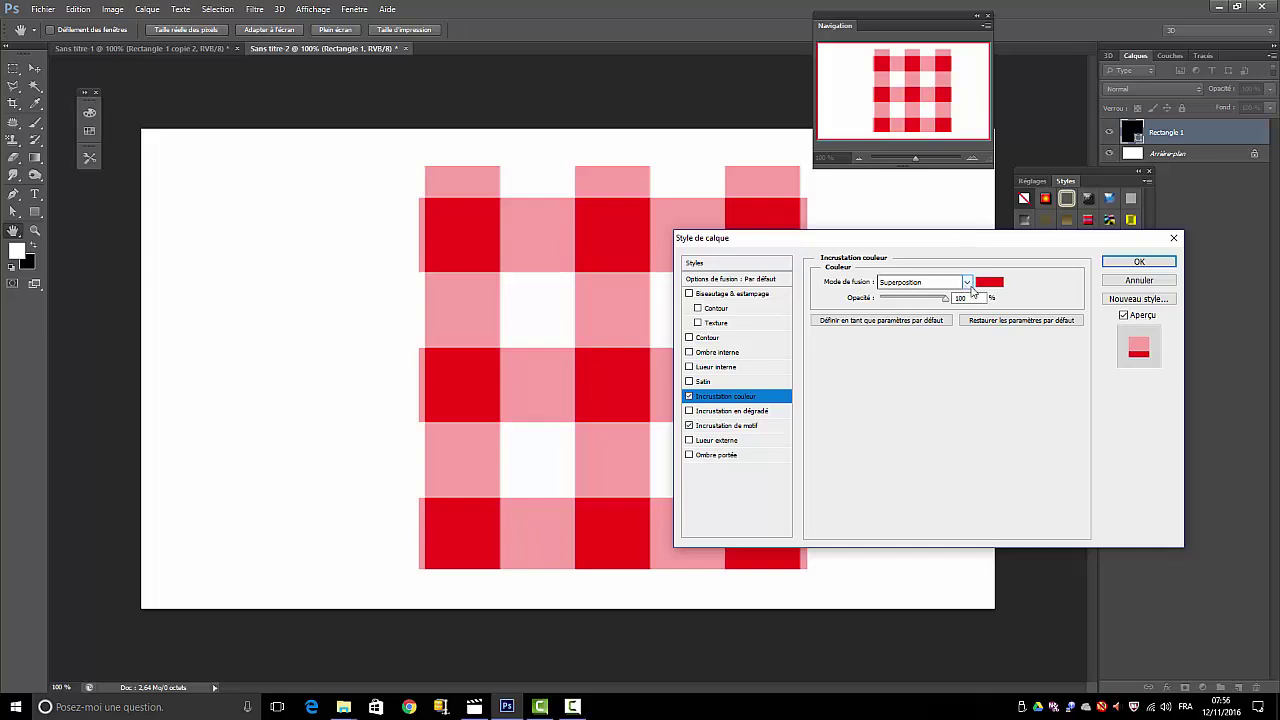
click(968, 283)
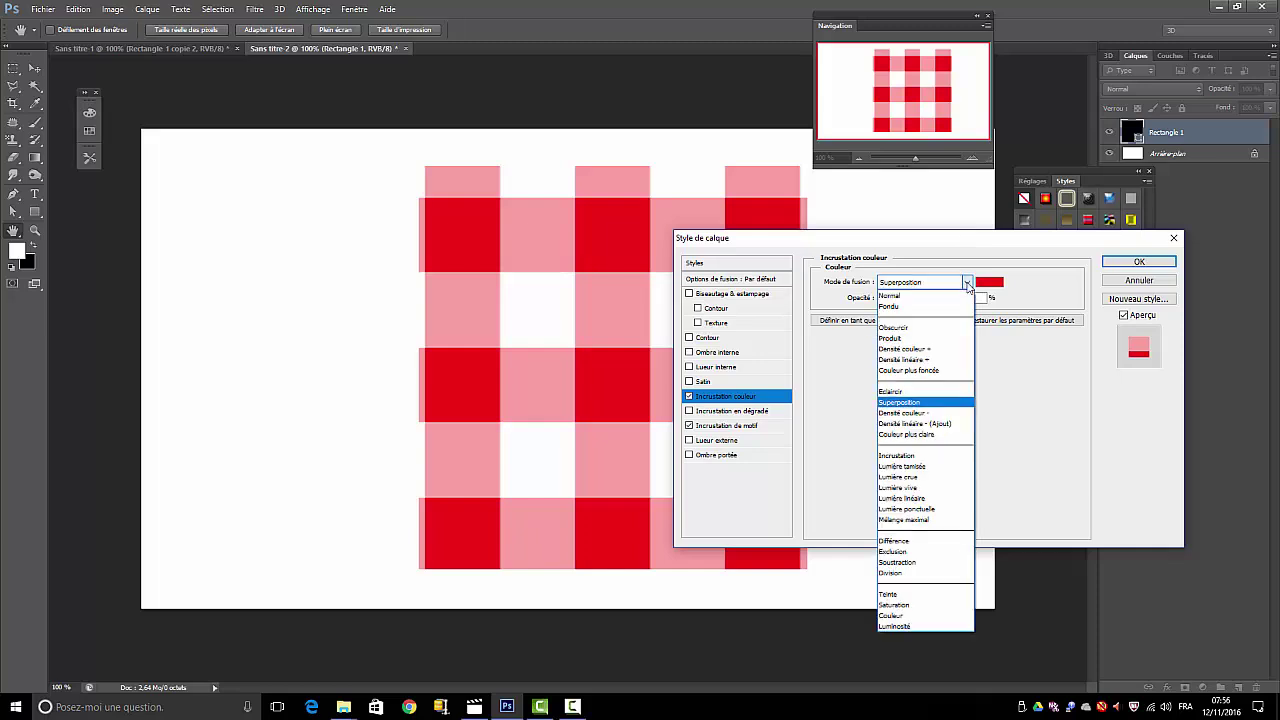
click(893, 339)
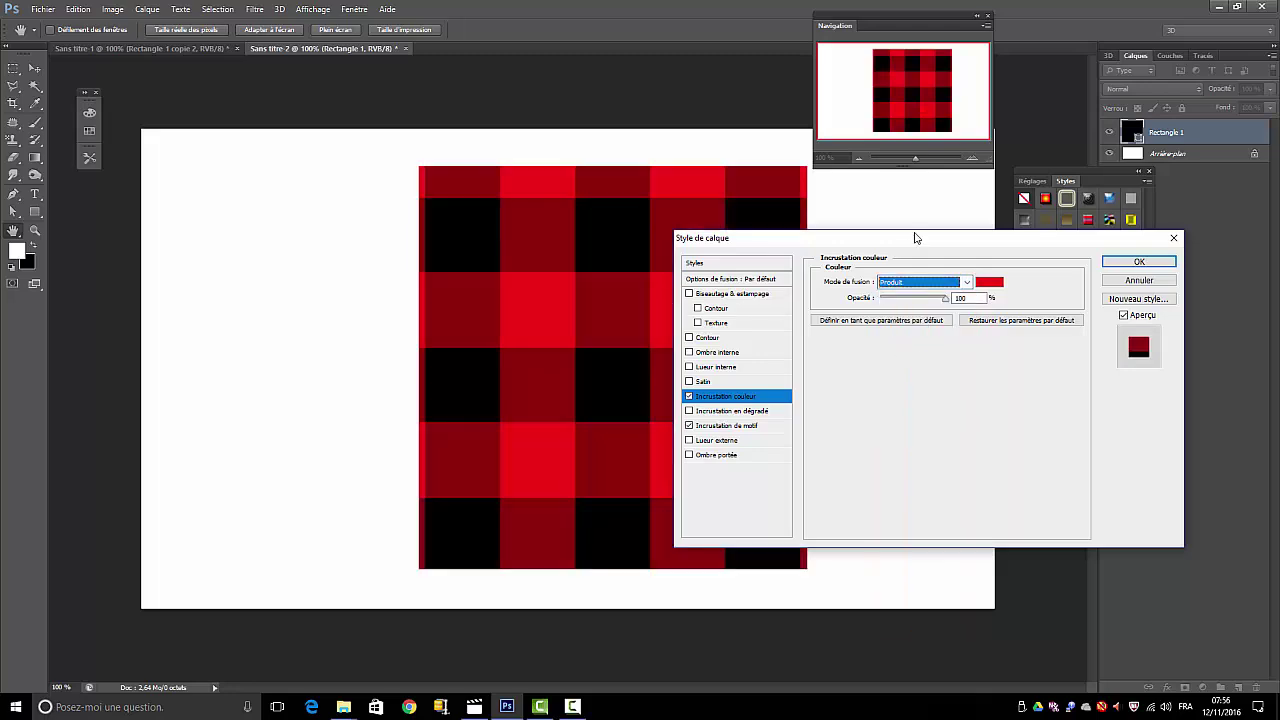
drag(918, 240, 1137, 281)
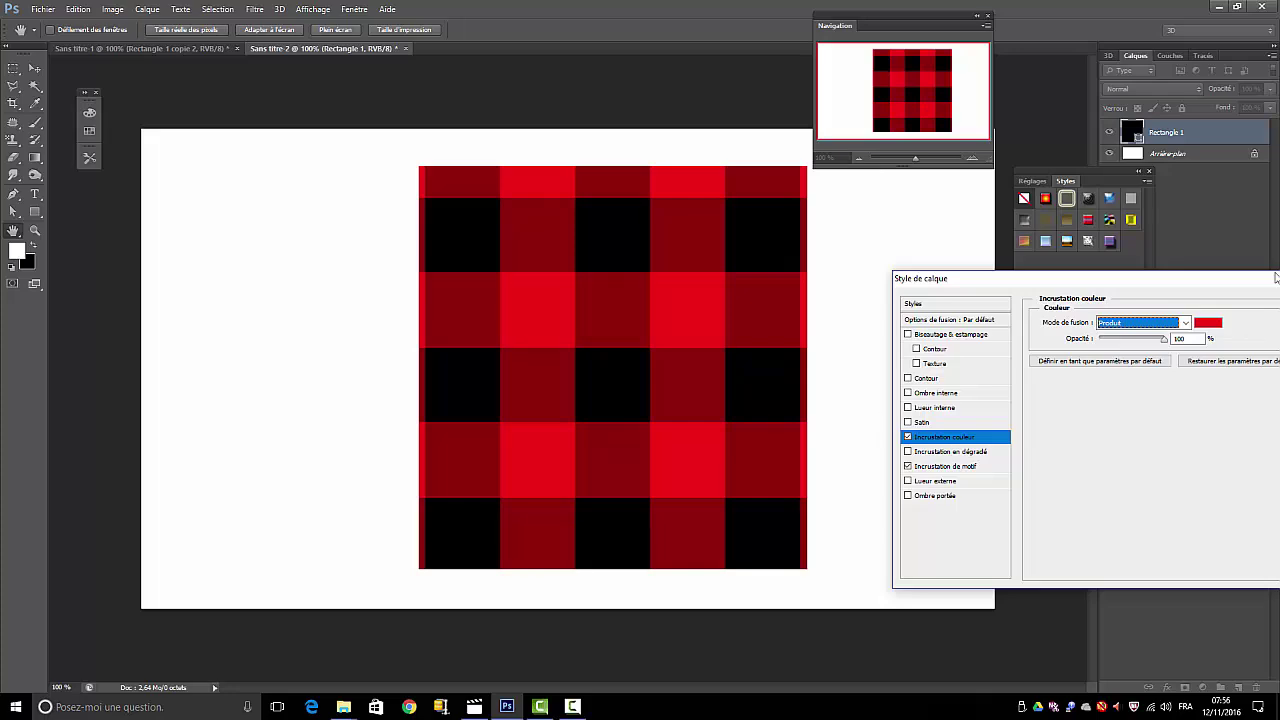
Change the Color Overlay's colour to bright blue #0b3cf3 after trying darker and paler blues.
drag(1212, 285, 1106, 257)
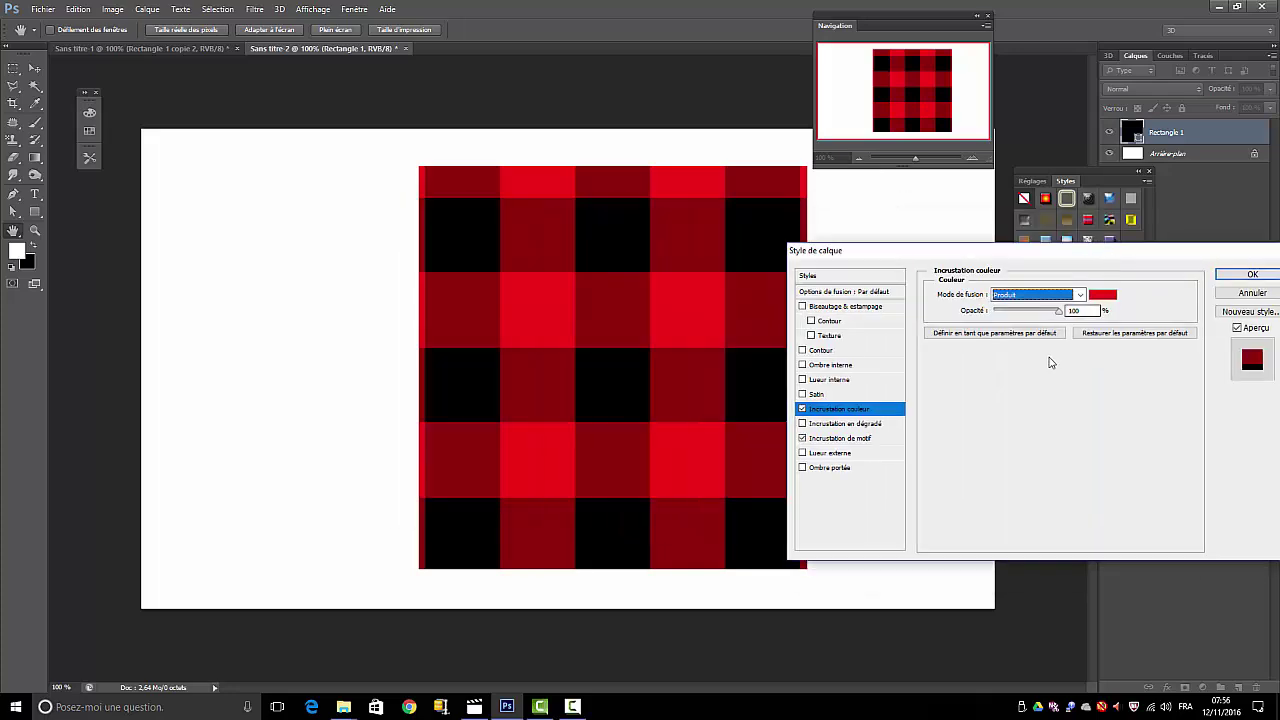
click(1097, 297)
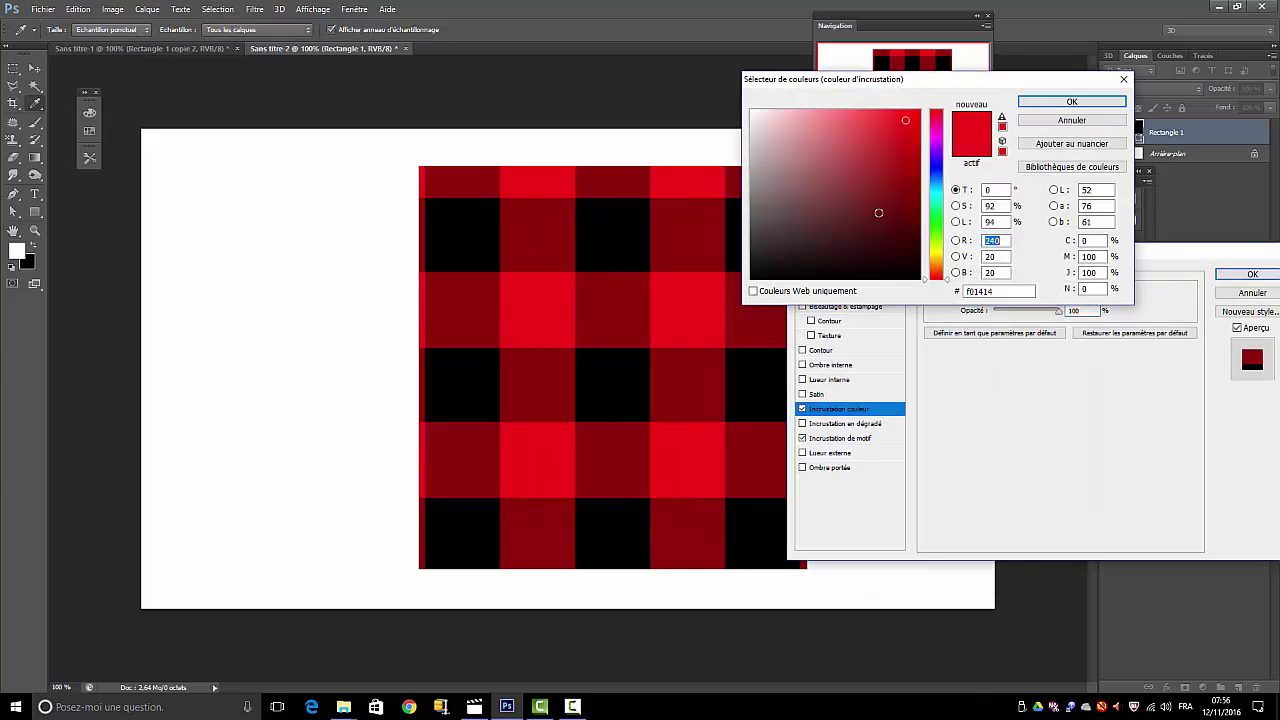
click(935, 177)
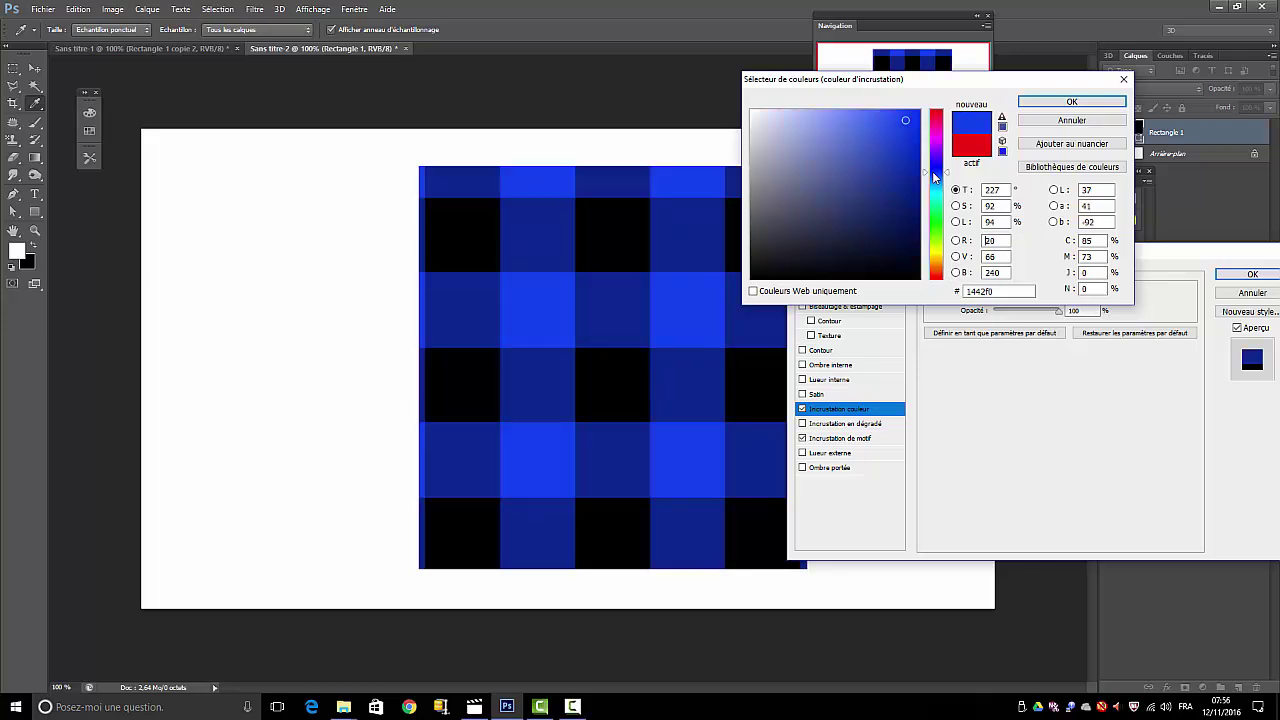
click(910, 165)
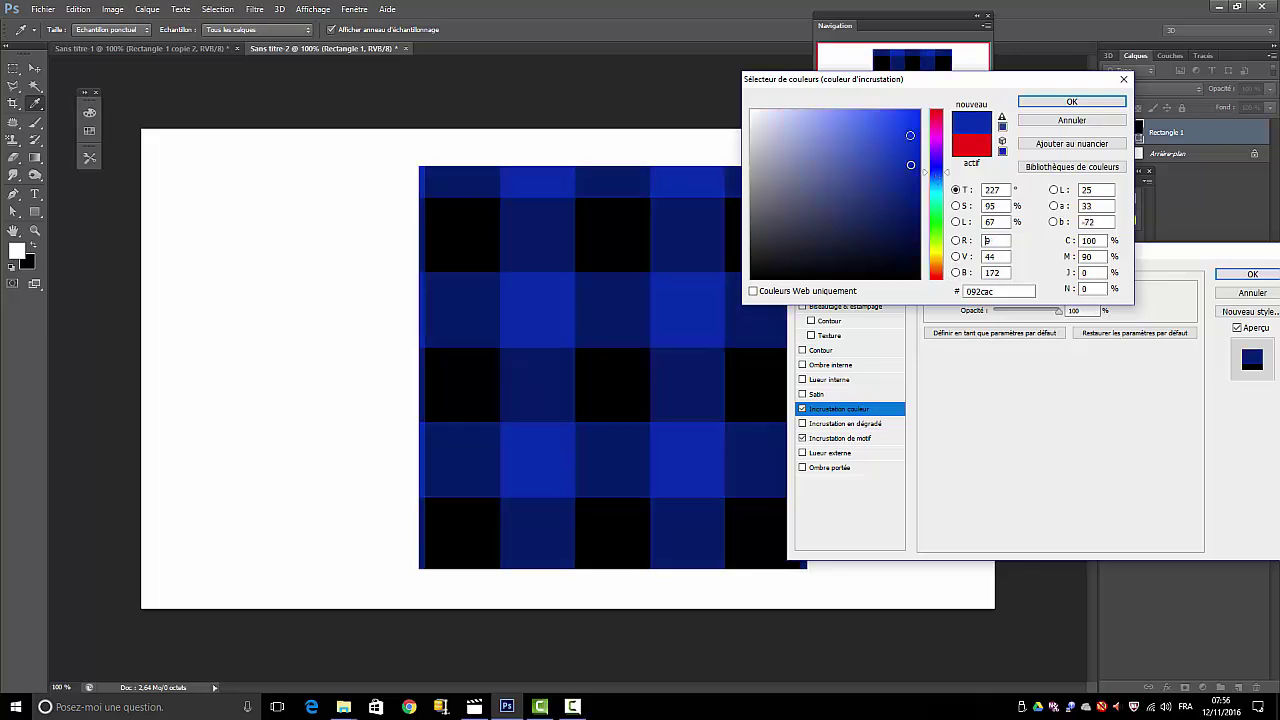
click(812, 120)
click(838, 156)
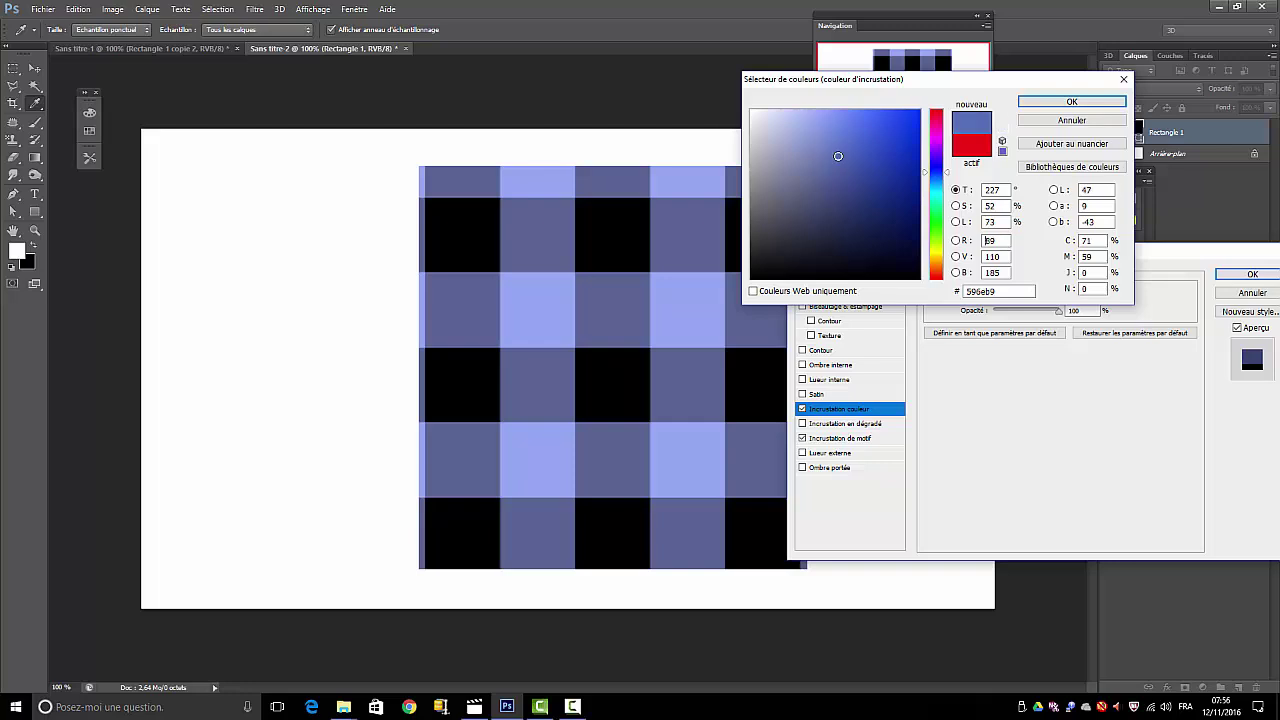
click(871, 134)
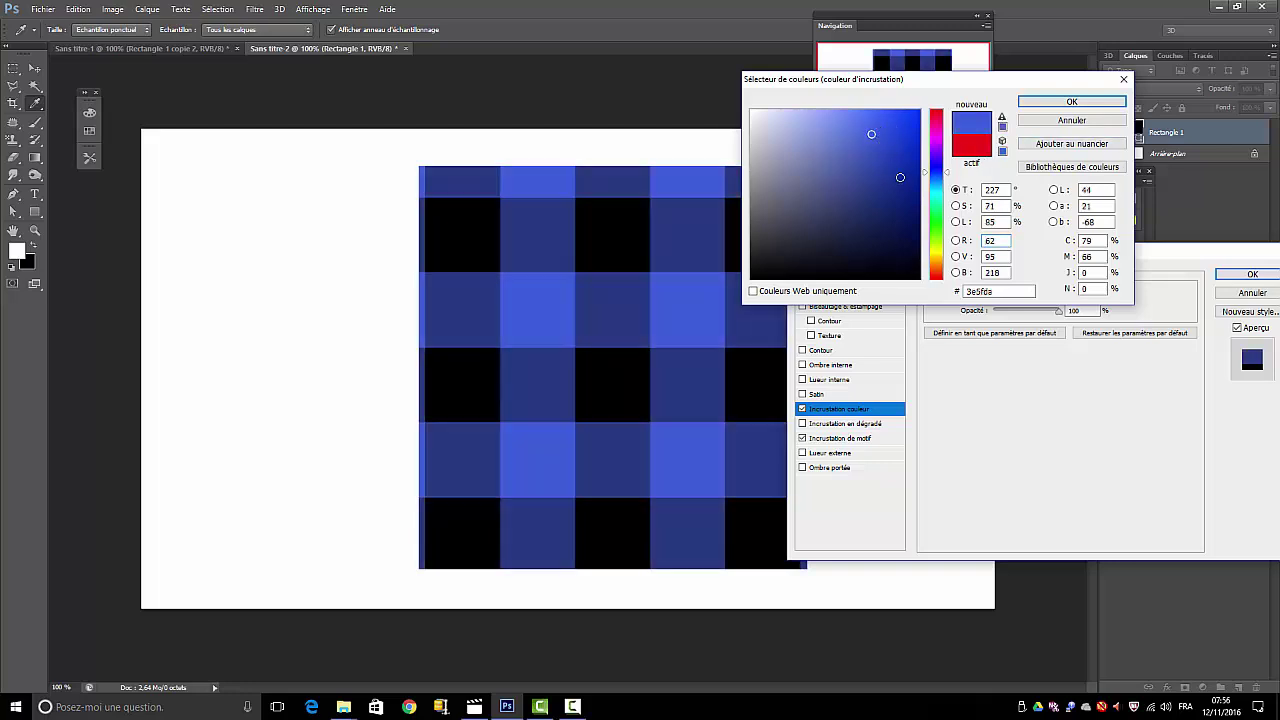
click(912, 117)
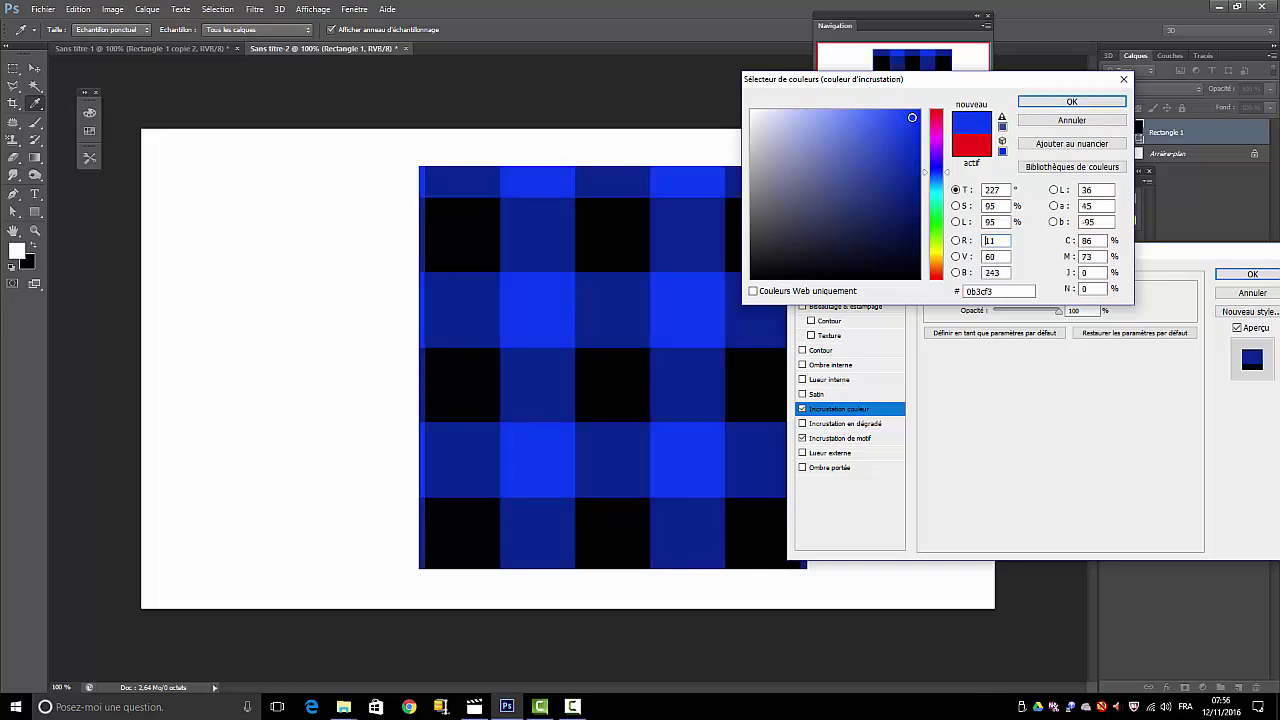
click(1051, 103)
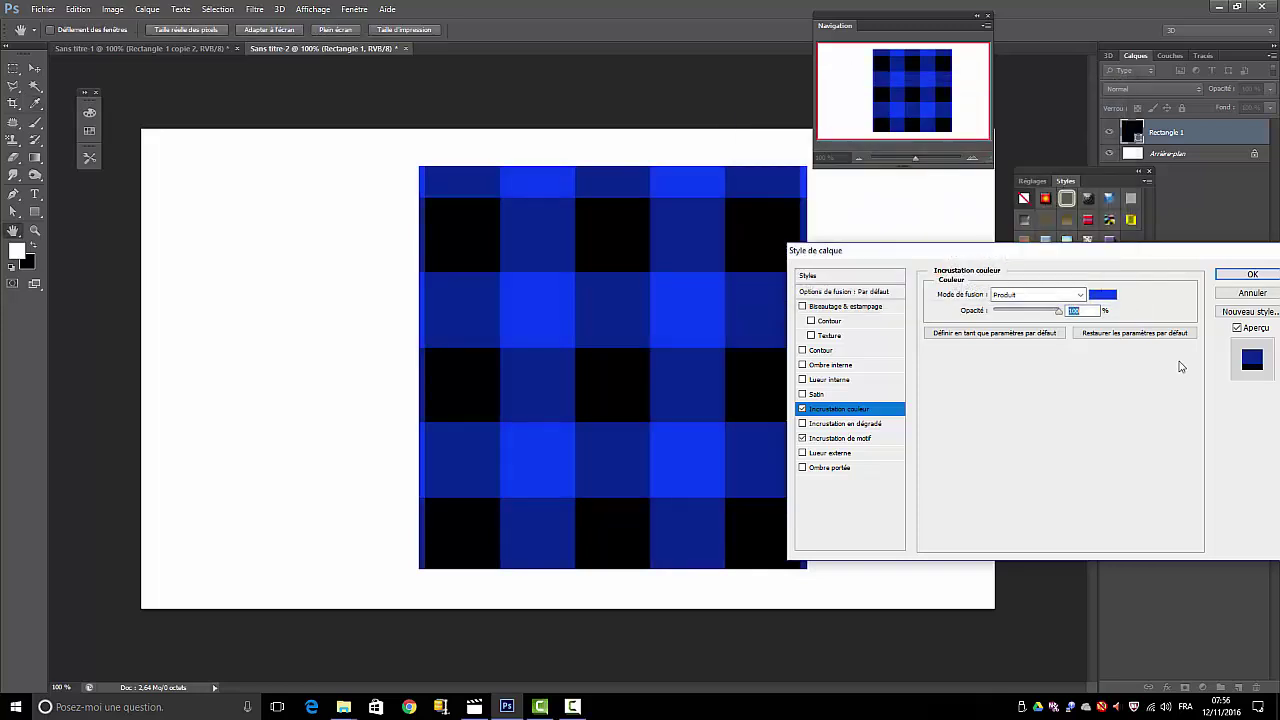
Change the blue Color Overlay's blend mode to Superposition.
click(1081, 296)
click(1015, 424)
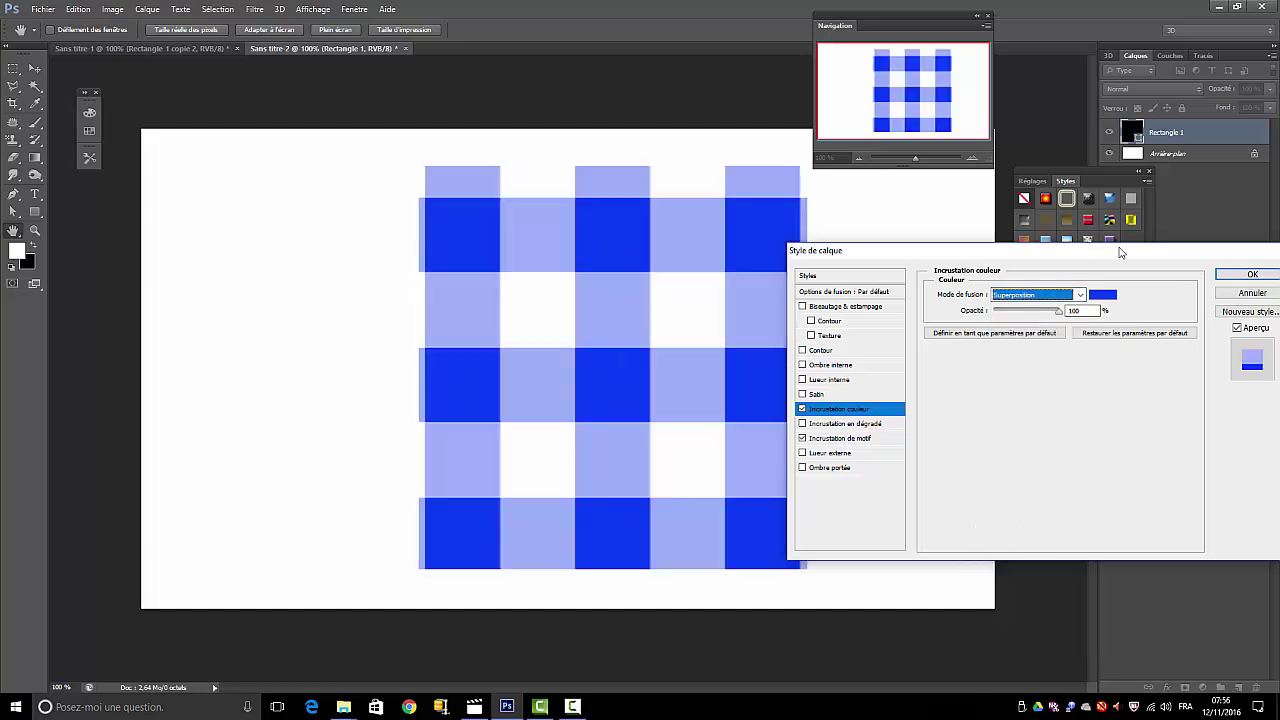
drag(1103, 258, 846, 286)
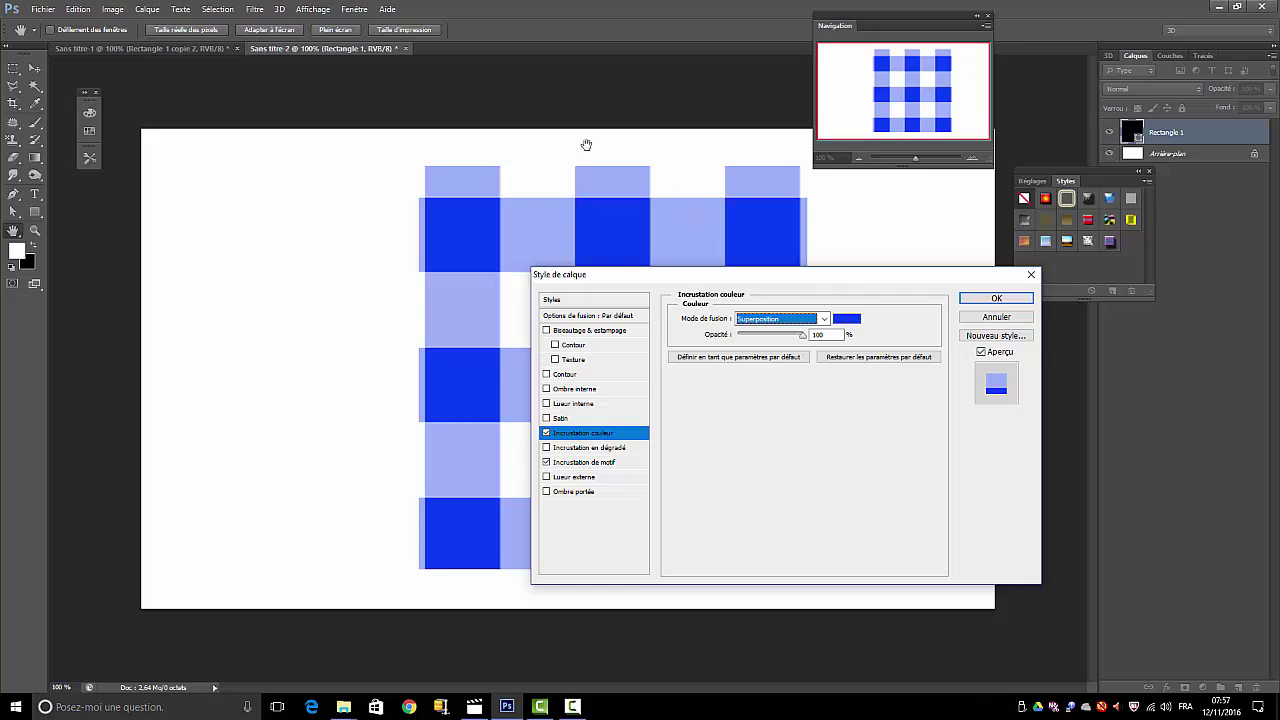
Save the blue checkered effects as a new named style including layer effects, and apply the layer style to the rectangle.
click(985, 337)
click(553, 236)
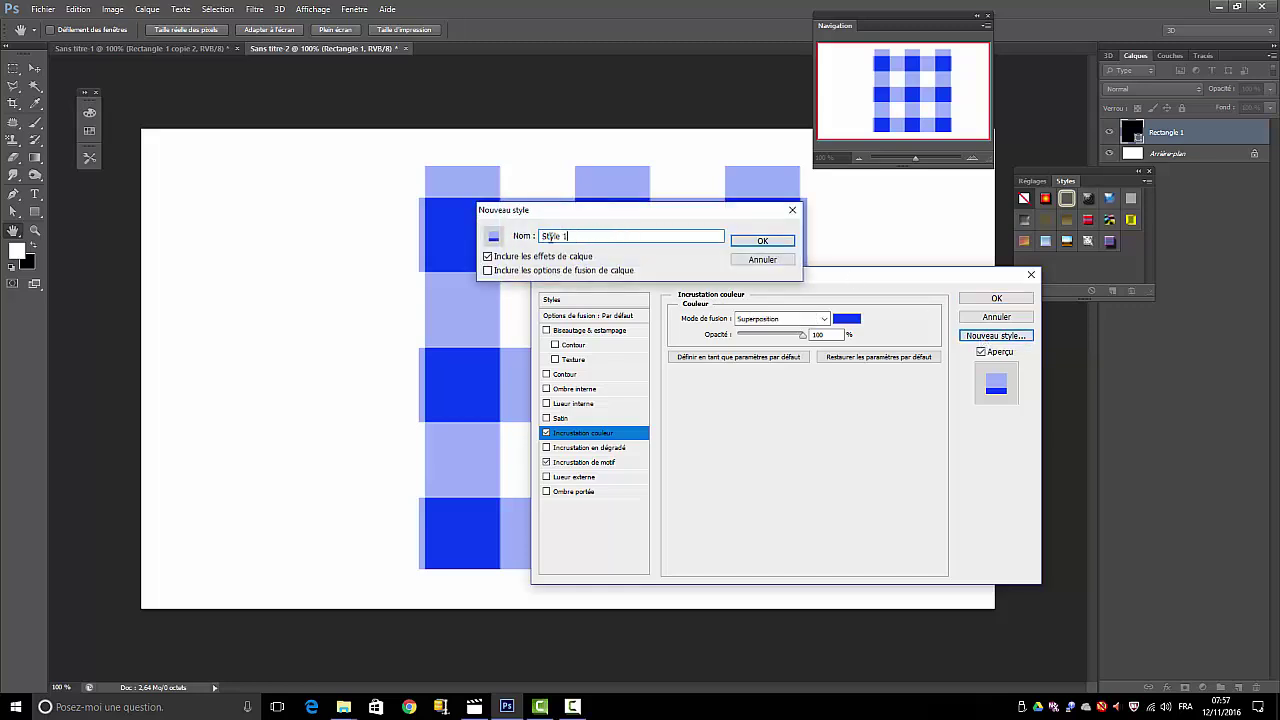
key(ctrl+a)
text(c)
click(771, 241)
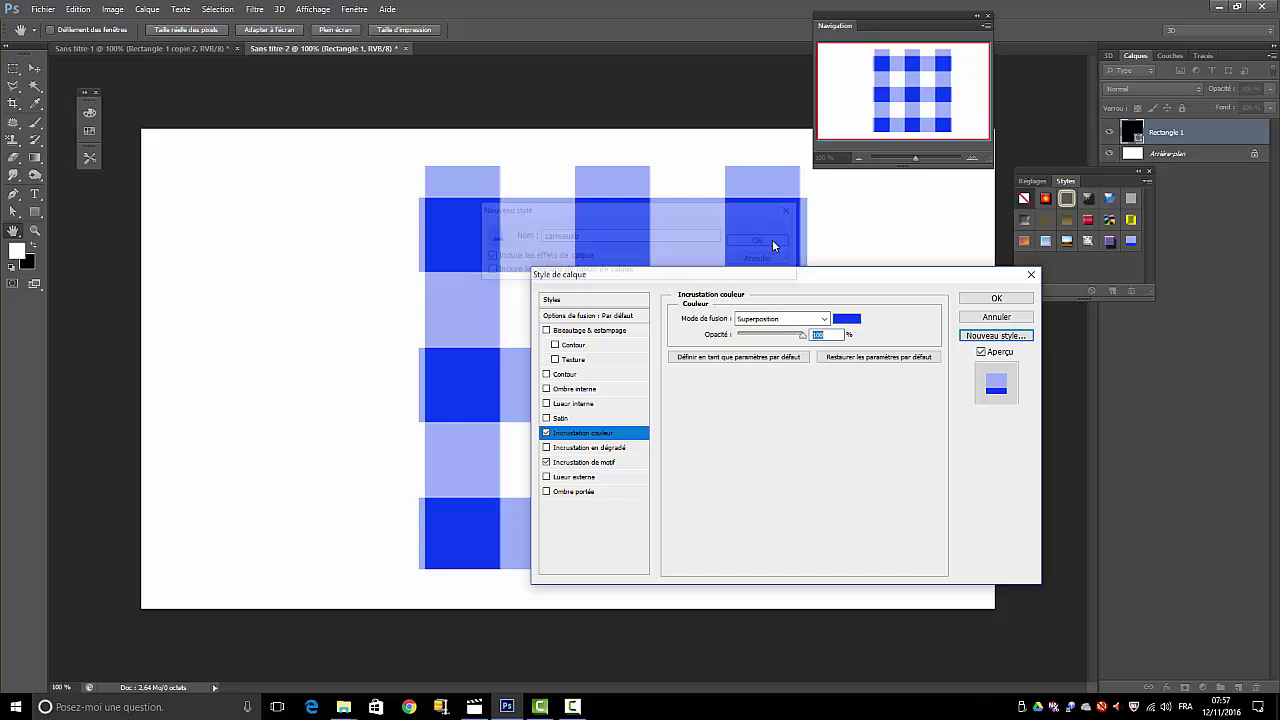
click(996, 300)
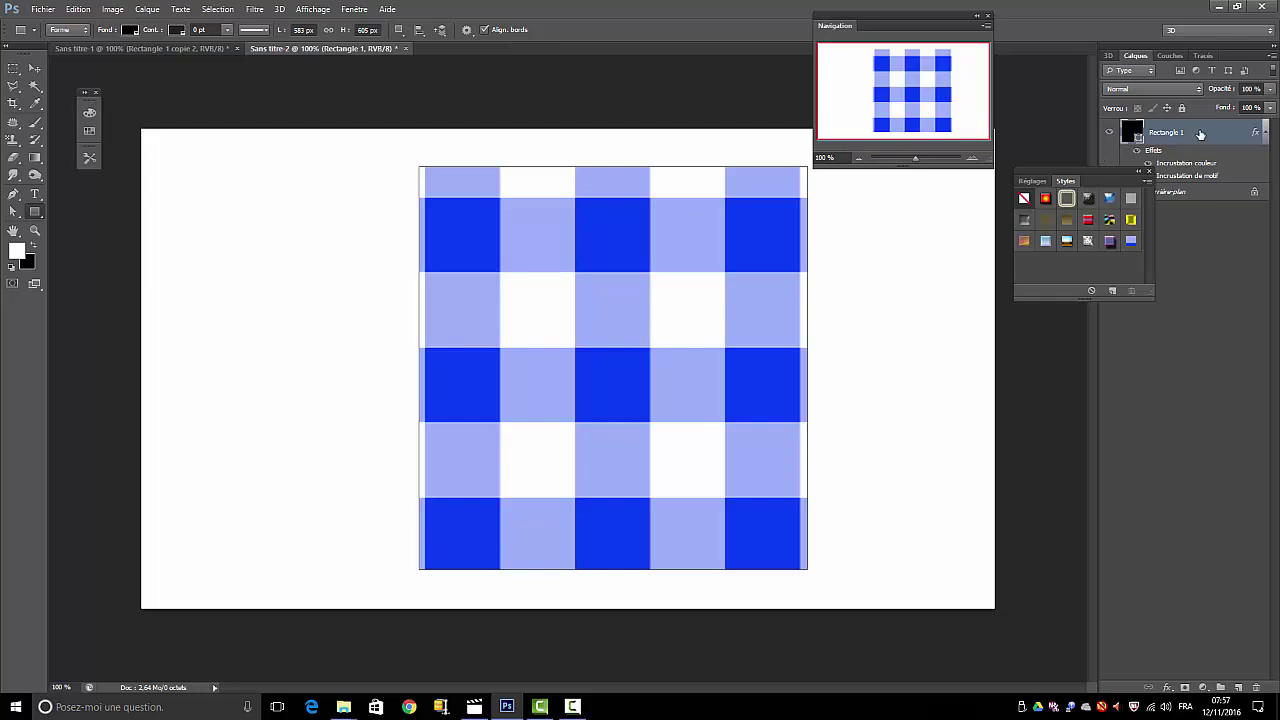
Replace the rectangle with a new one about 498 × 574 px and apply the saved blue checkered style to it.
key(Delete)
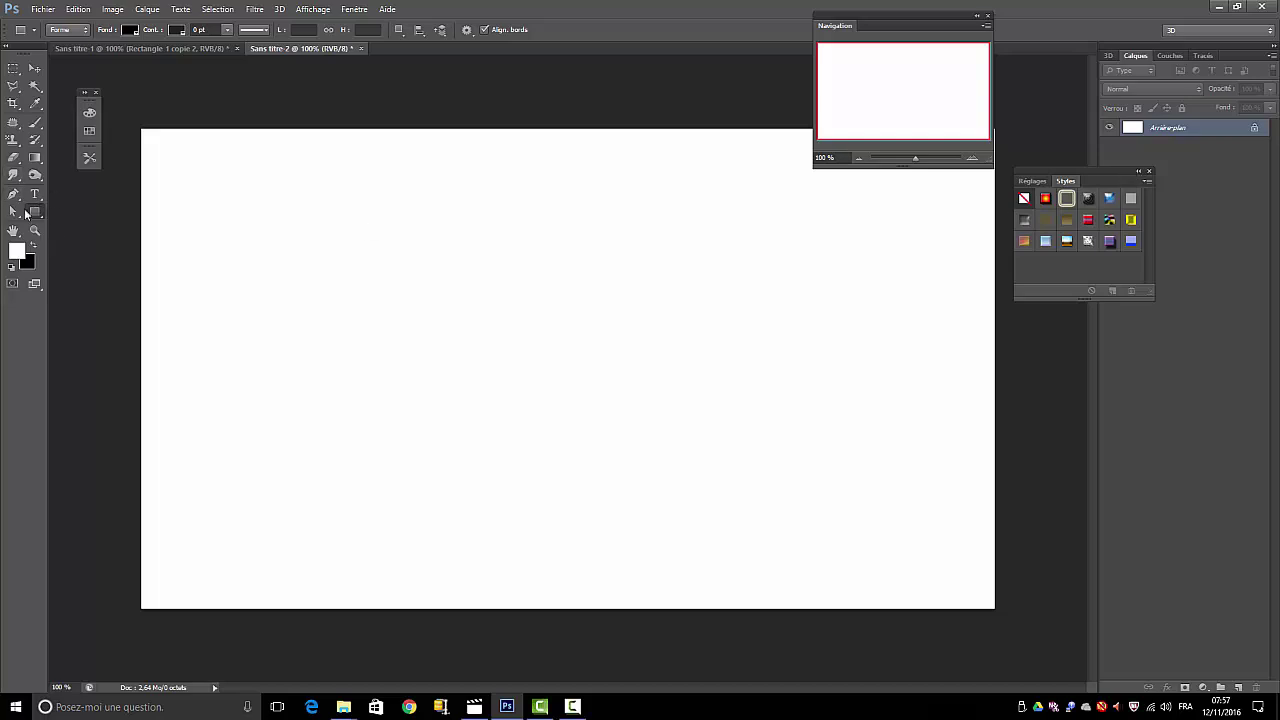
drag(454, 172, 787, 555)
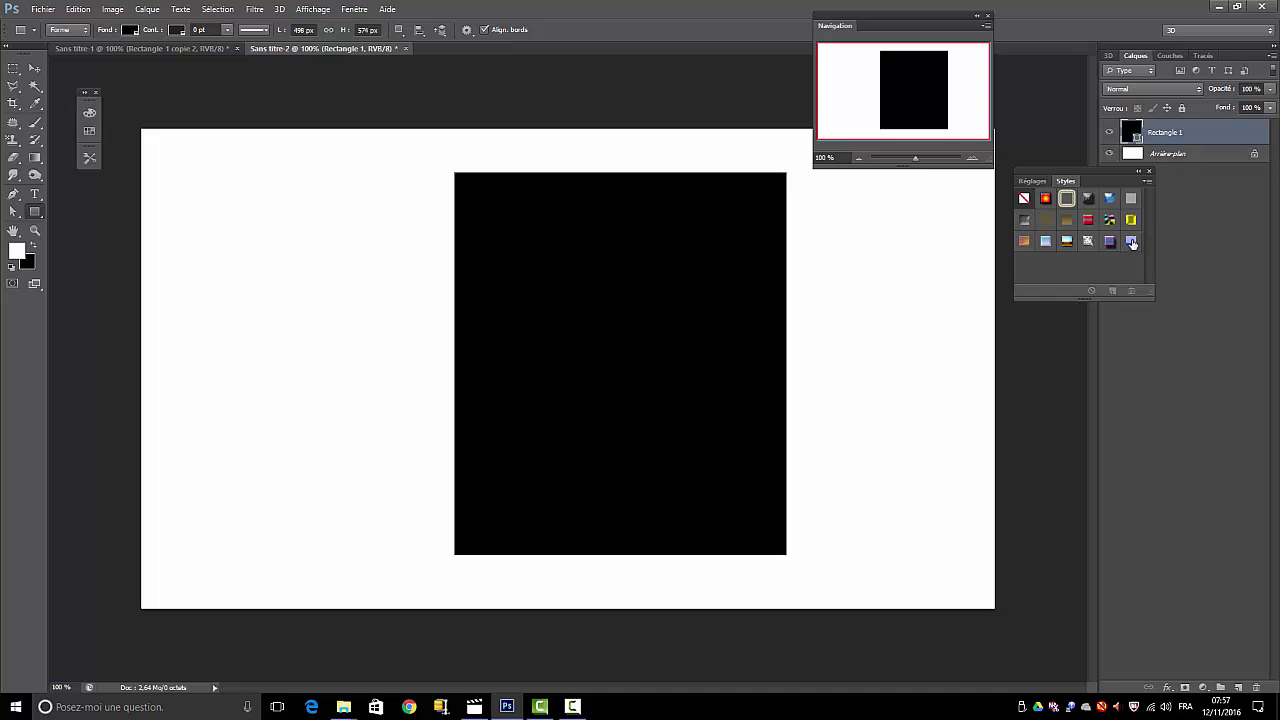
click(1131, 240)
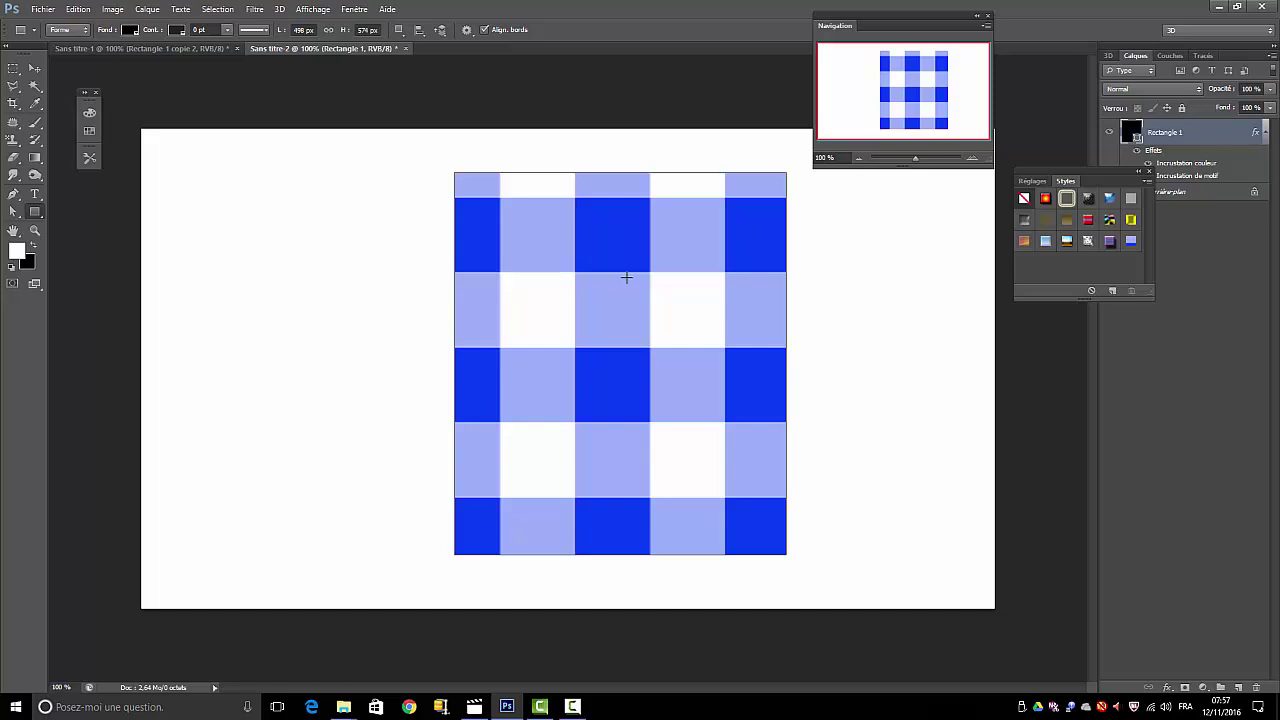
drag(1079, 166, 316, 144)
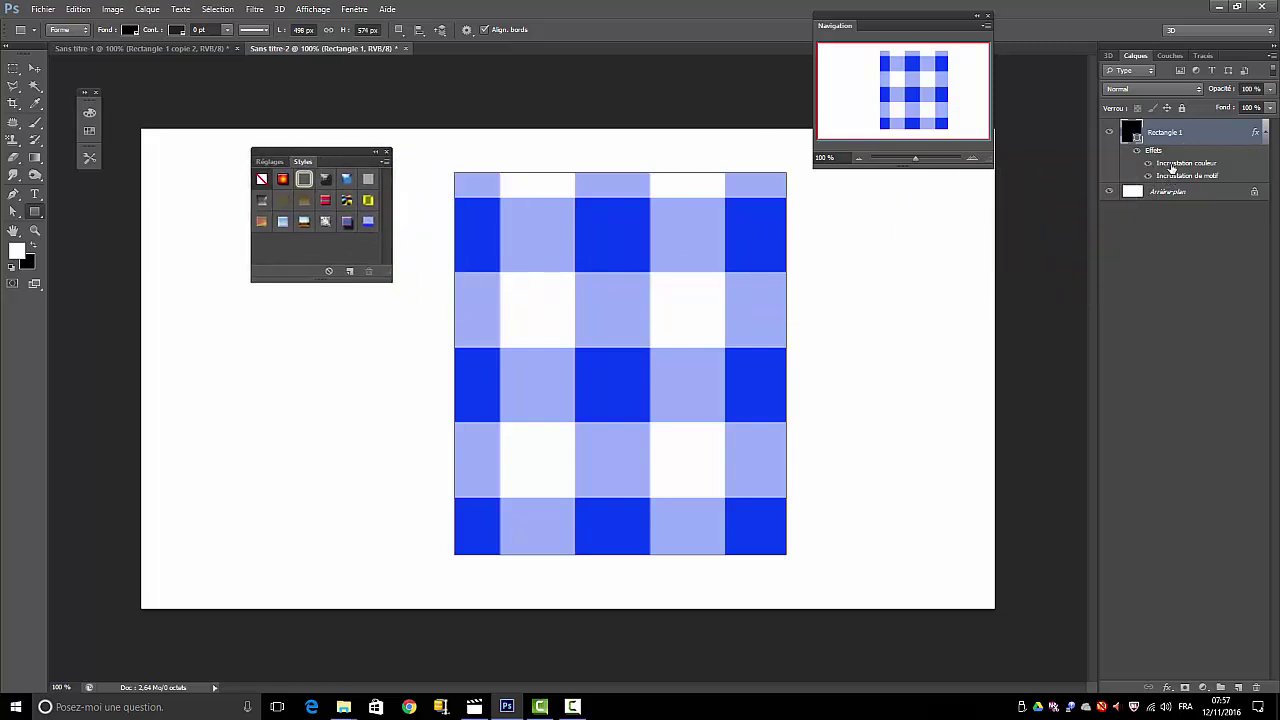
Change the Color Overlay of the rectangle's layer style from blue to a crimson red, keeping Superposition as its blend mode.
double_click(1150, 151)
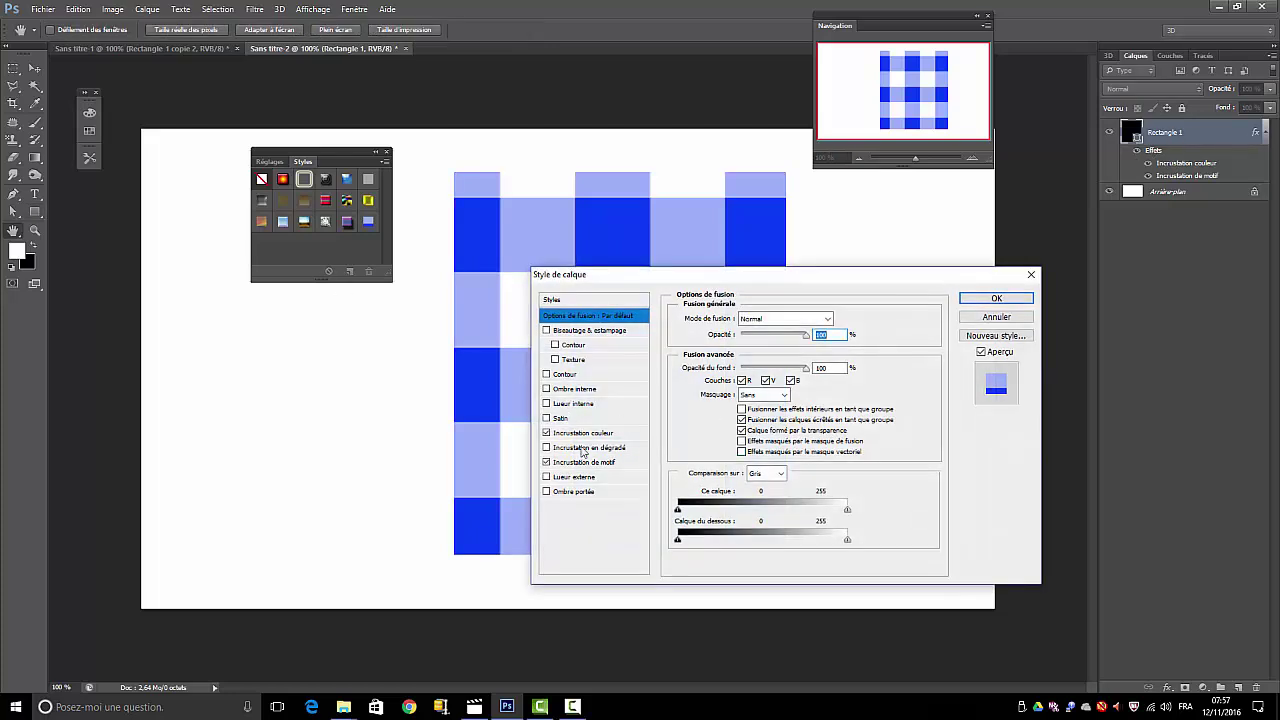
click(585, 433)
click(848, 320)
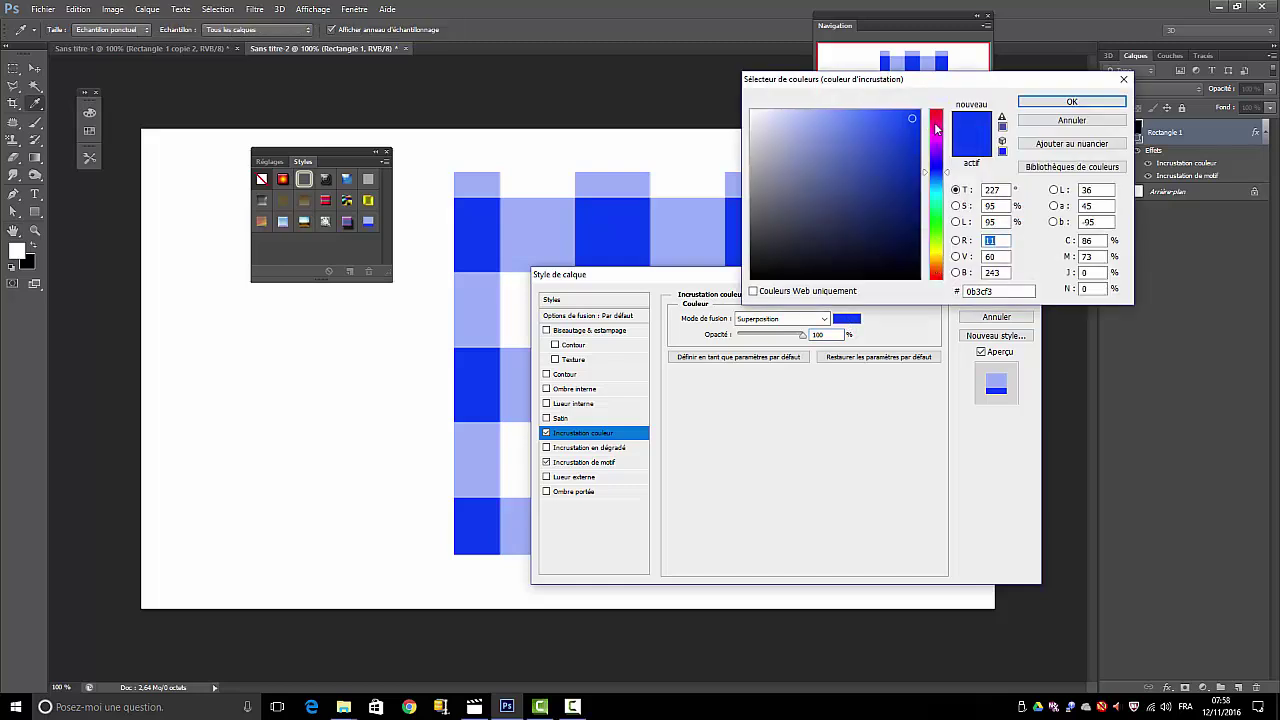
click(937, 128)
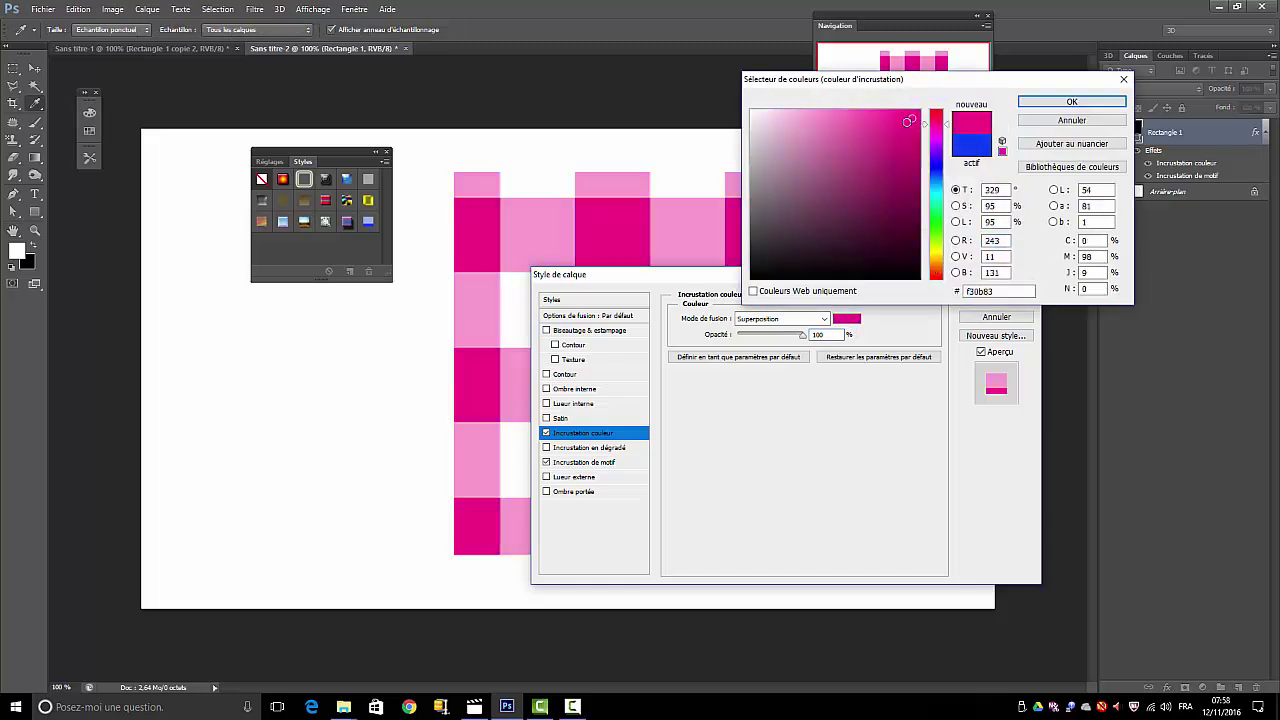
drag(944, 124, 944, 115)
click(1061, 106)
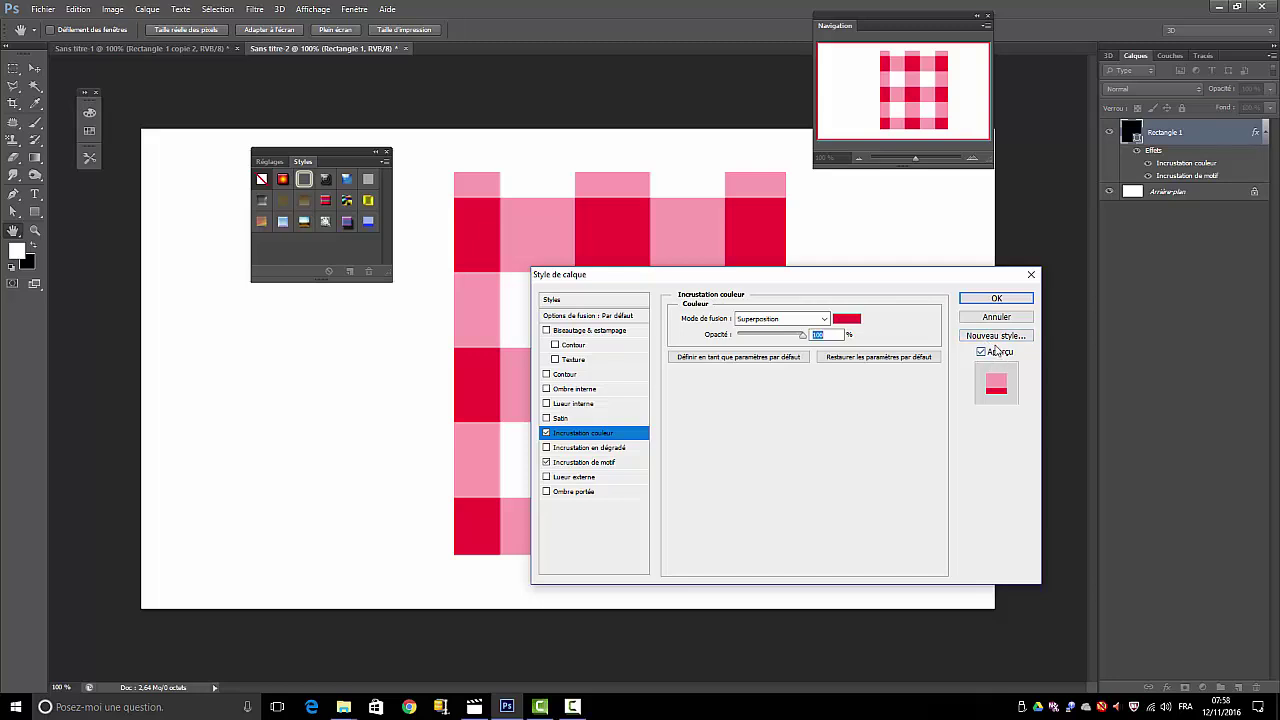
Save the red checkered effects as a new style named "carreau" and apply the layer style to the rectangle.
click(990, 337)
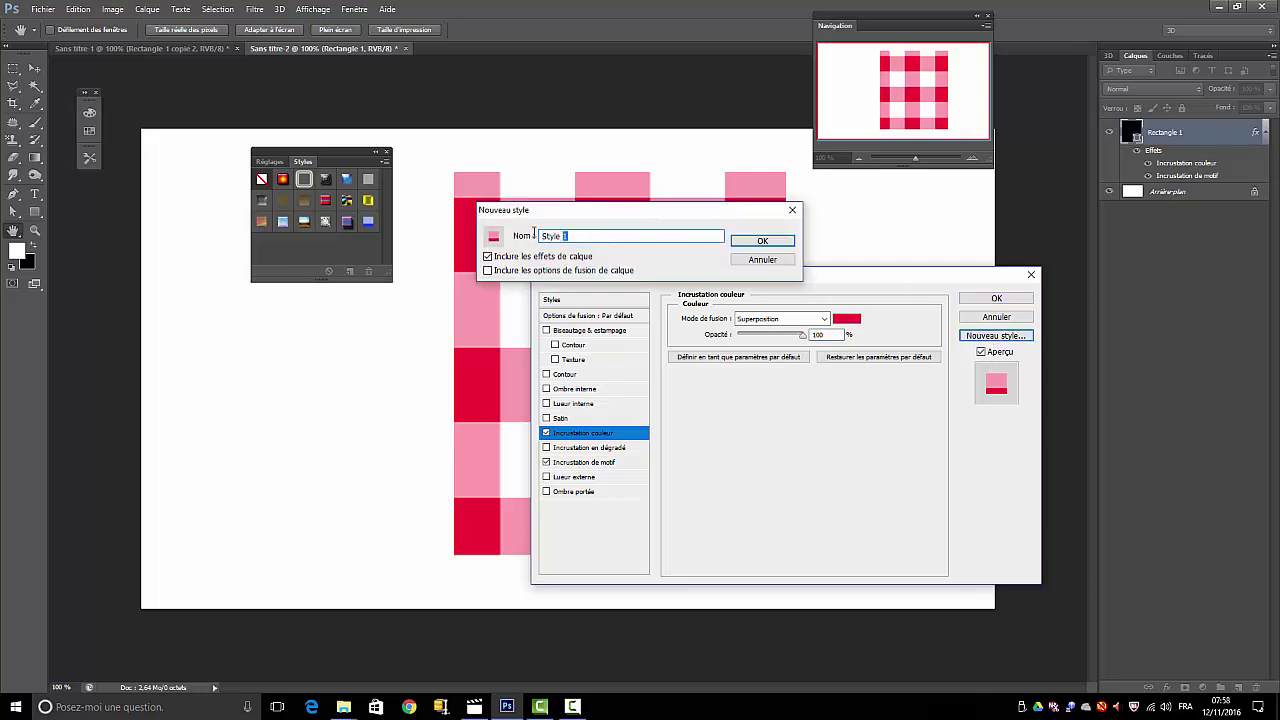
text(carreau)
click(762, 242)
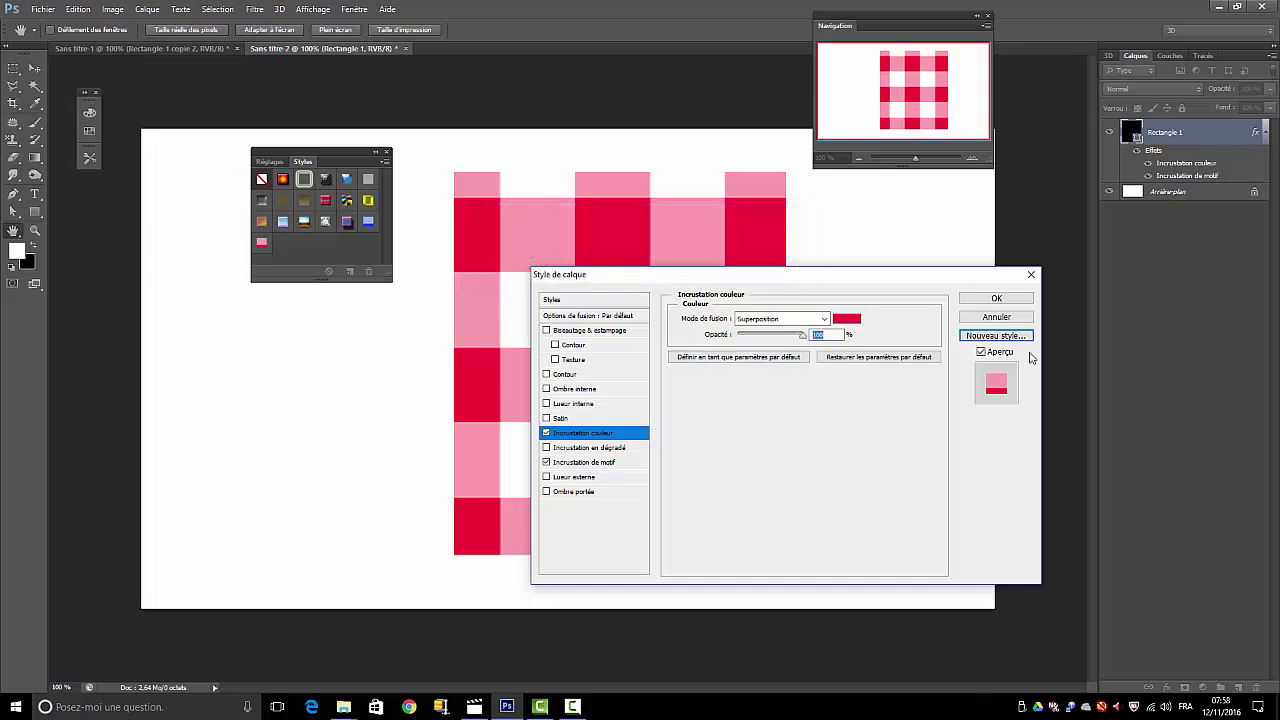
drag(878, 276, 1038, 298)
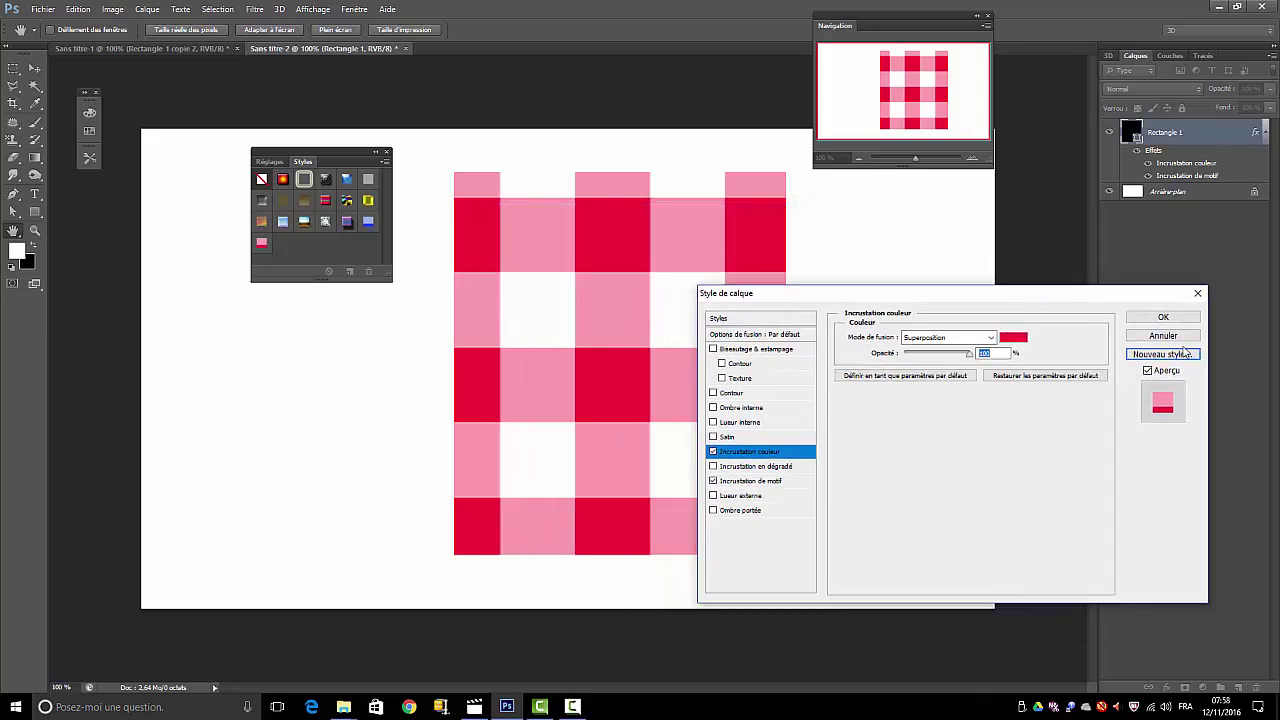
click(1156, 320)
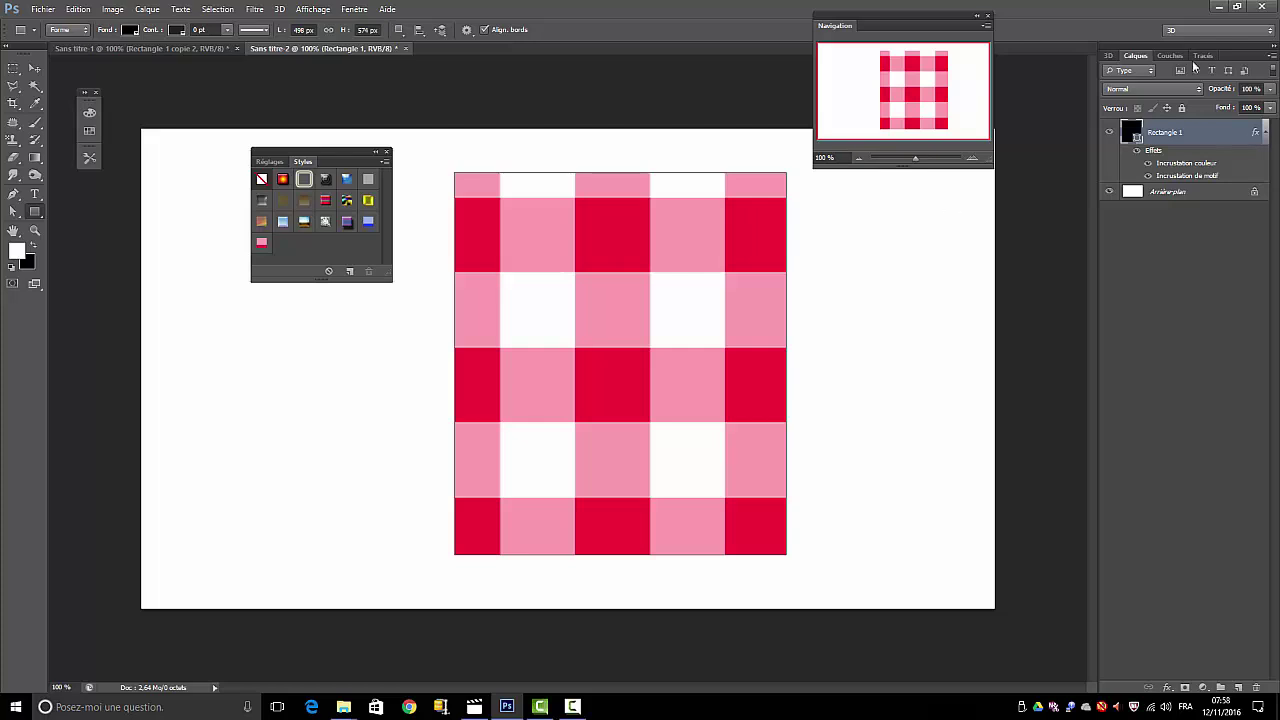
Change the red Color Overlay's blend mode to Produit.
double_click(1180, 166)
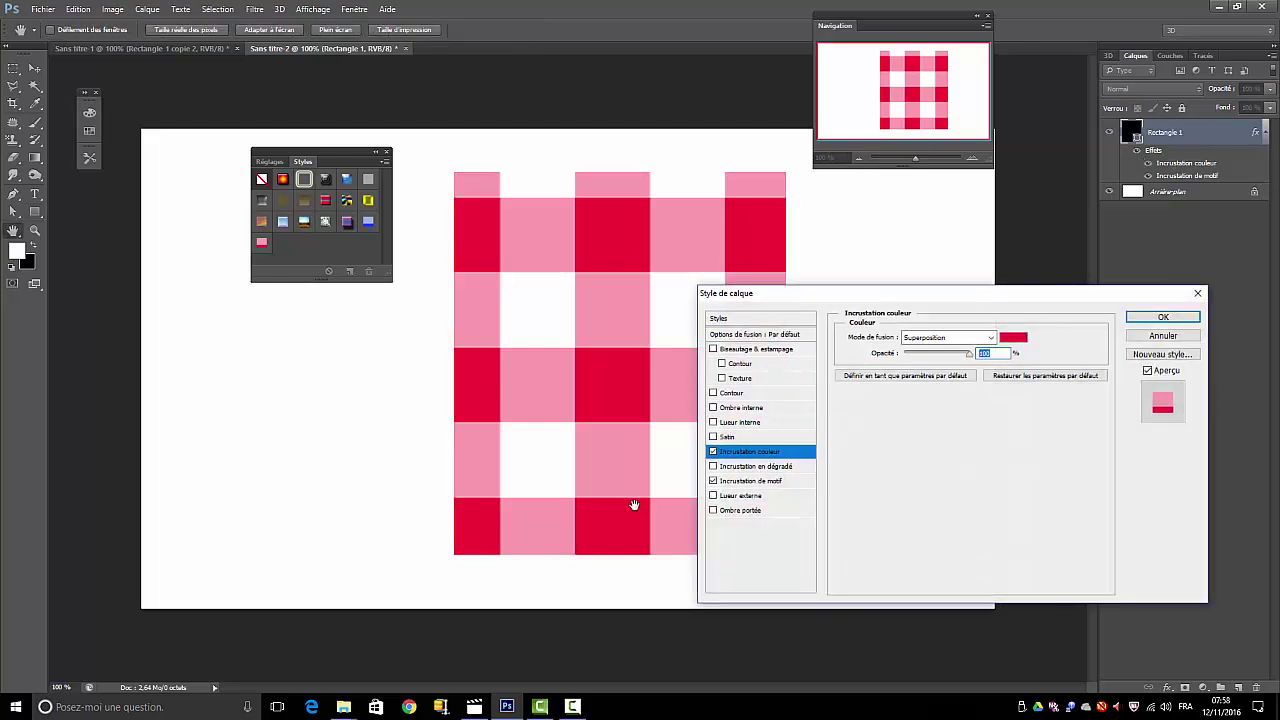
click(988, 337)
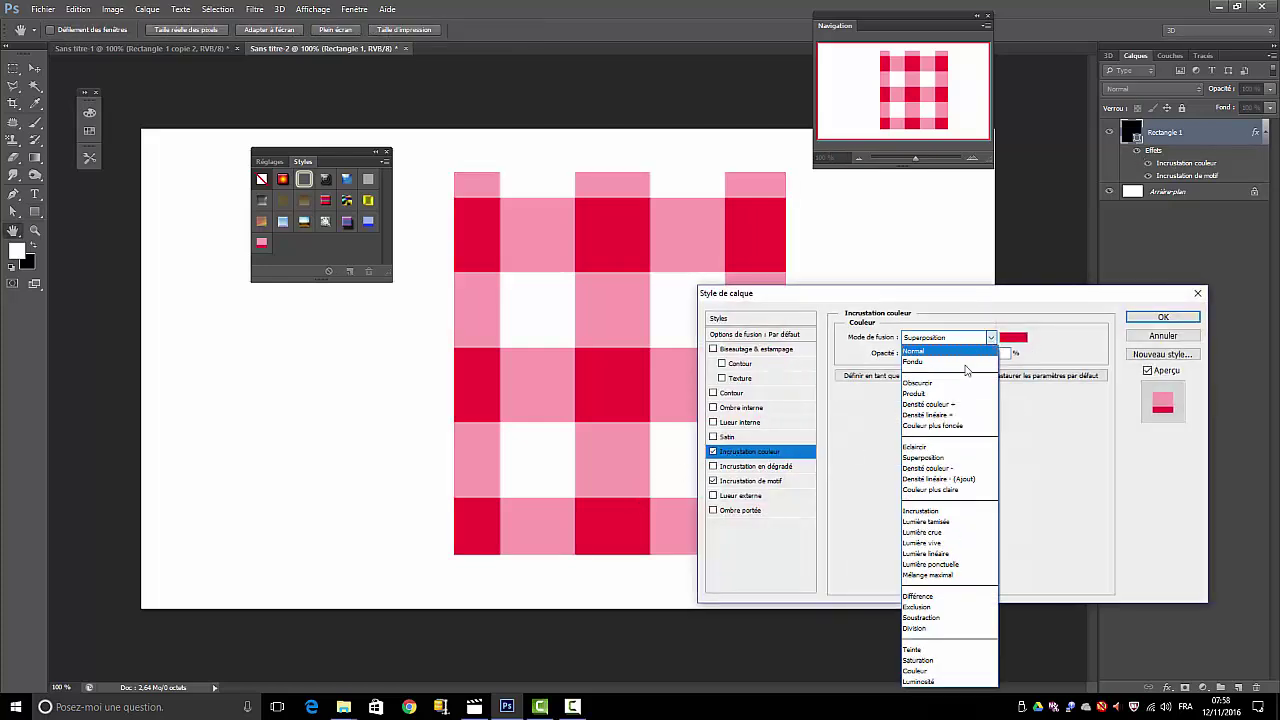
click(913, 394)
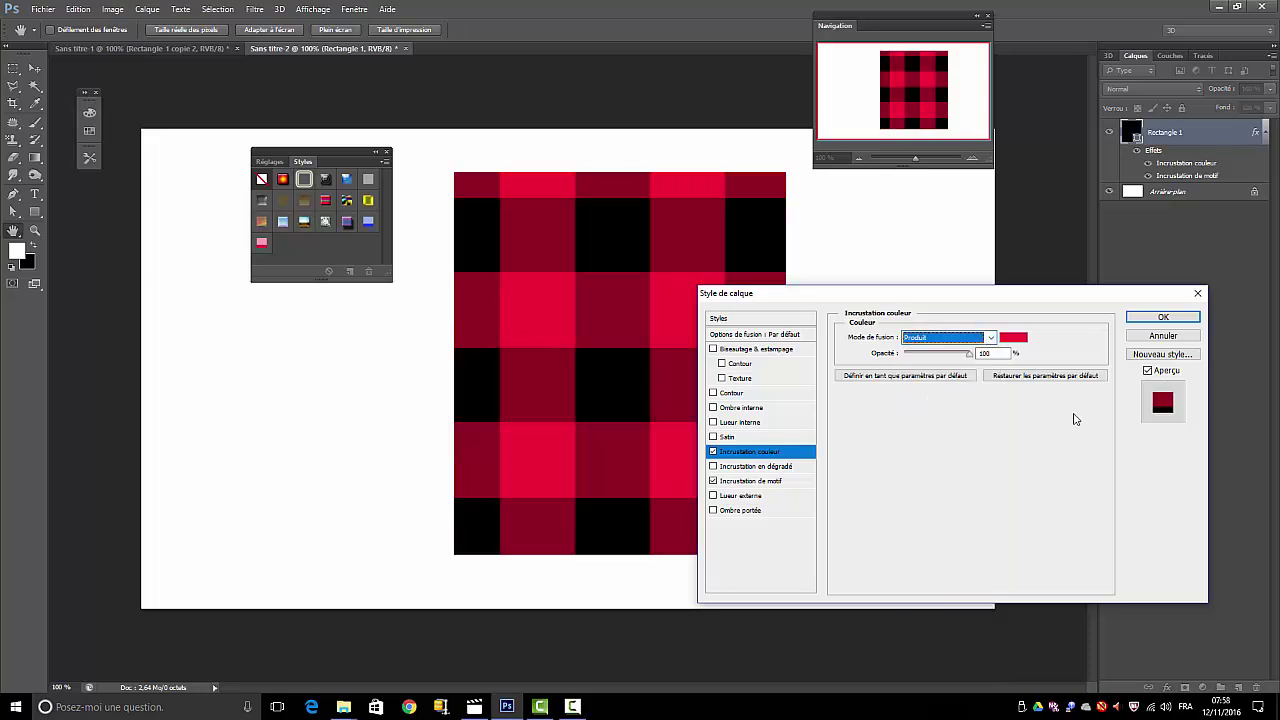
Save the red-and-black checkered effects as a new style named "carreaurp" and apply the layer style.
click(1163, 354)
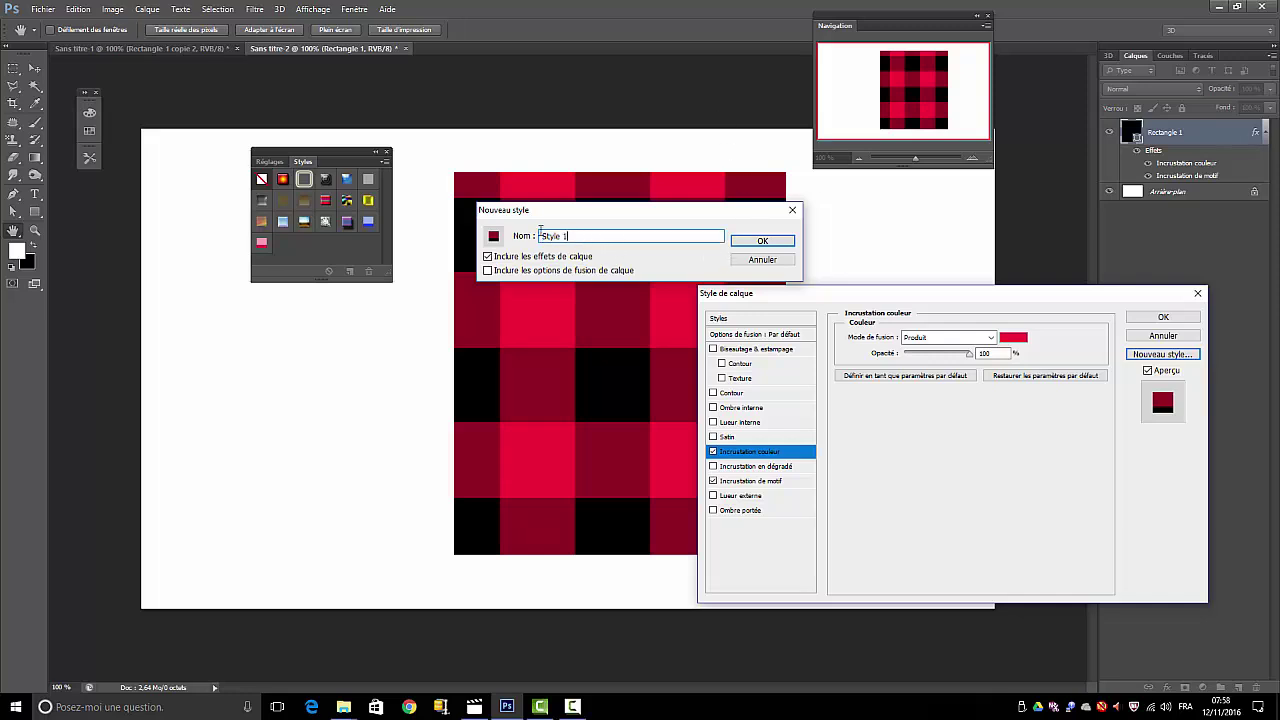
text(carreaurp)
key(Return)
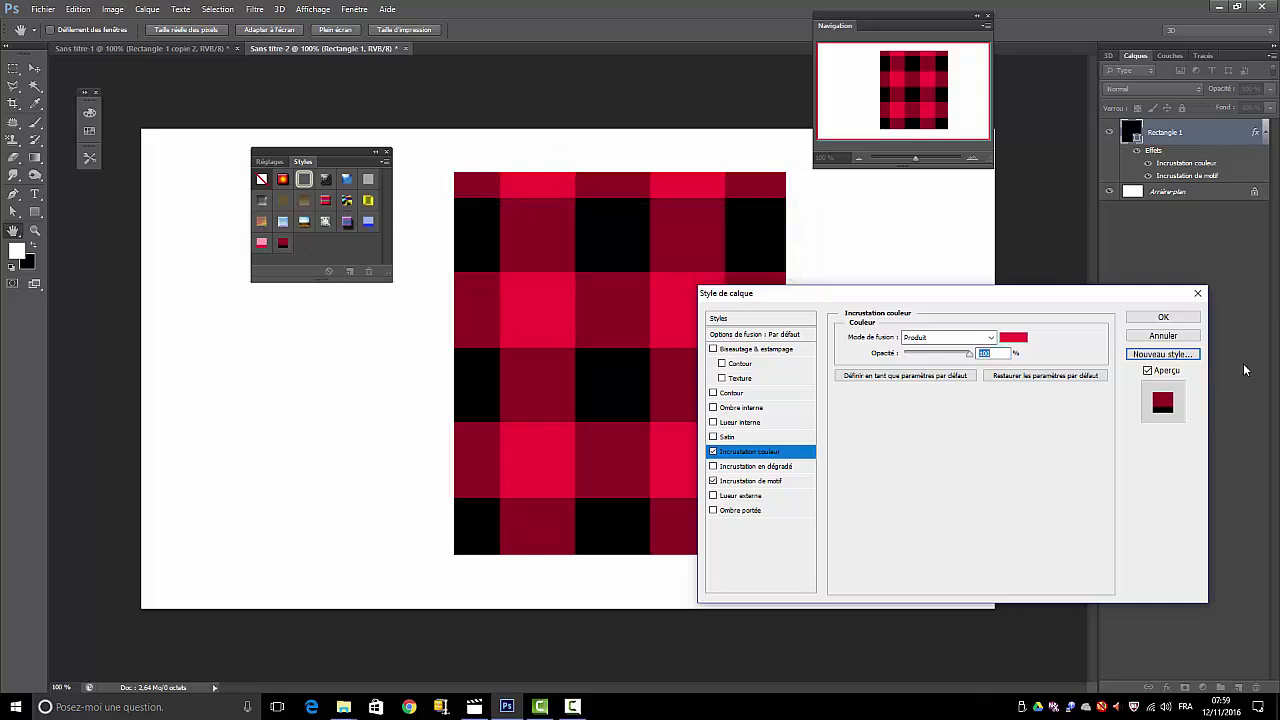
click(1182, 319)
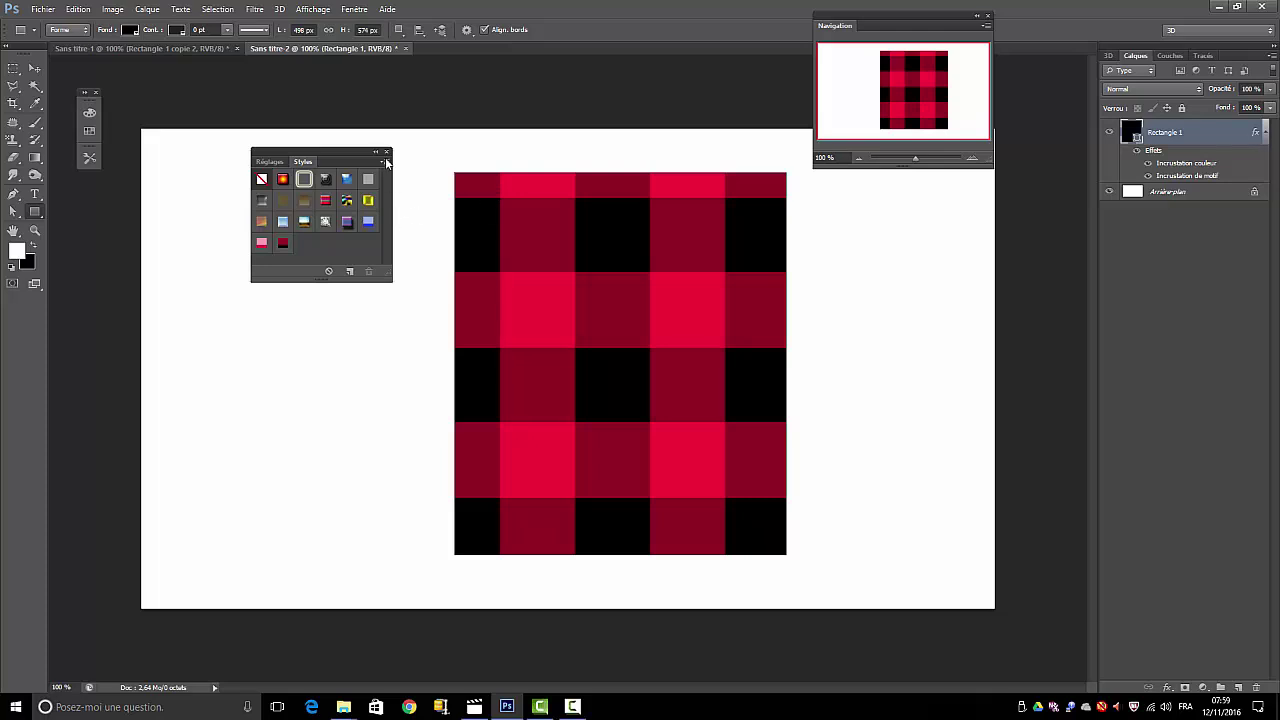
Enlarge the Styles panel so that its thumbnails have more room.
click(383, 162)
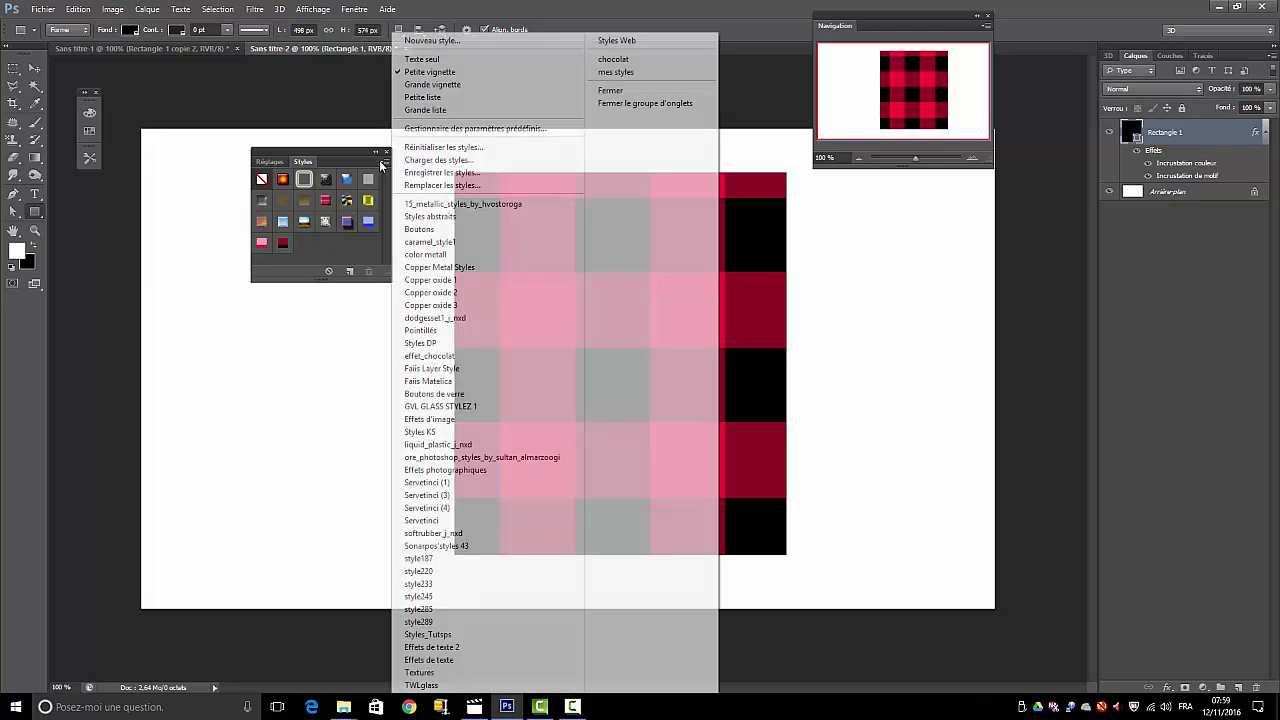
click(1165, 476)
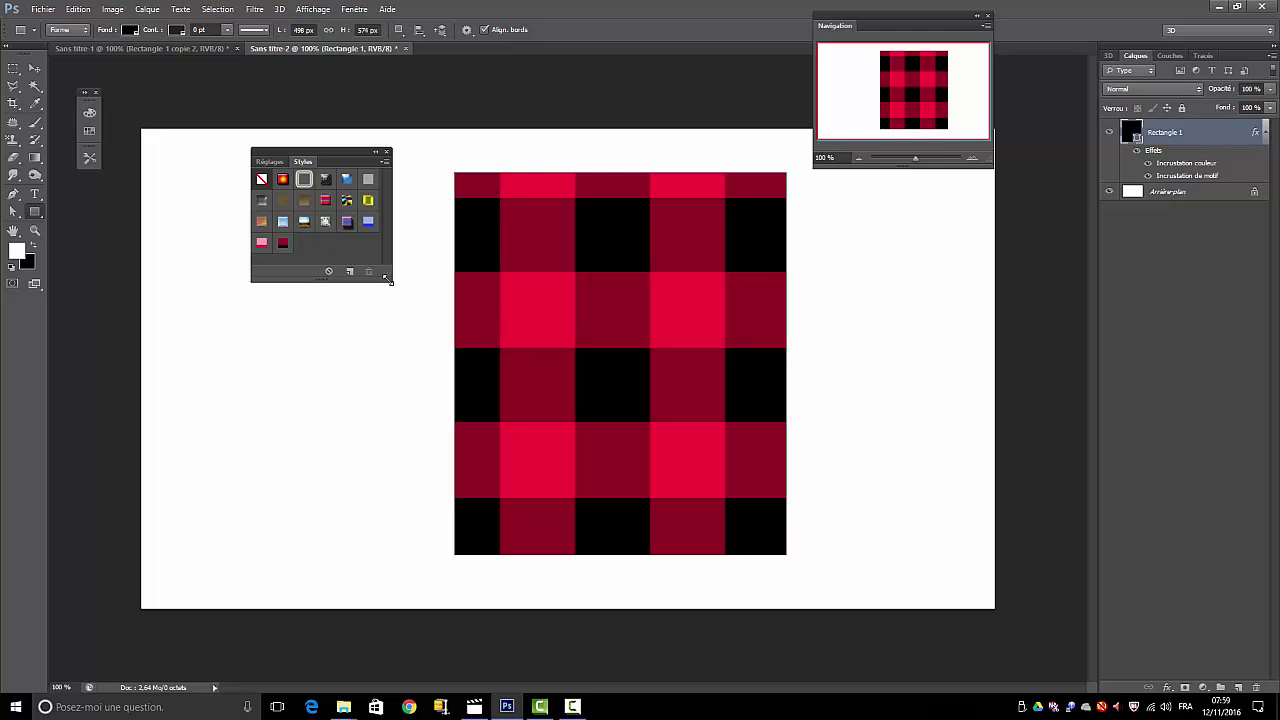
drag(388, 280, 540, 516)
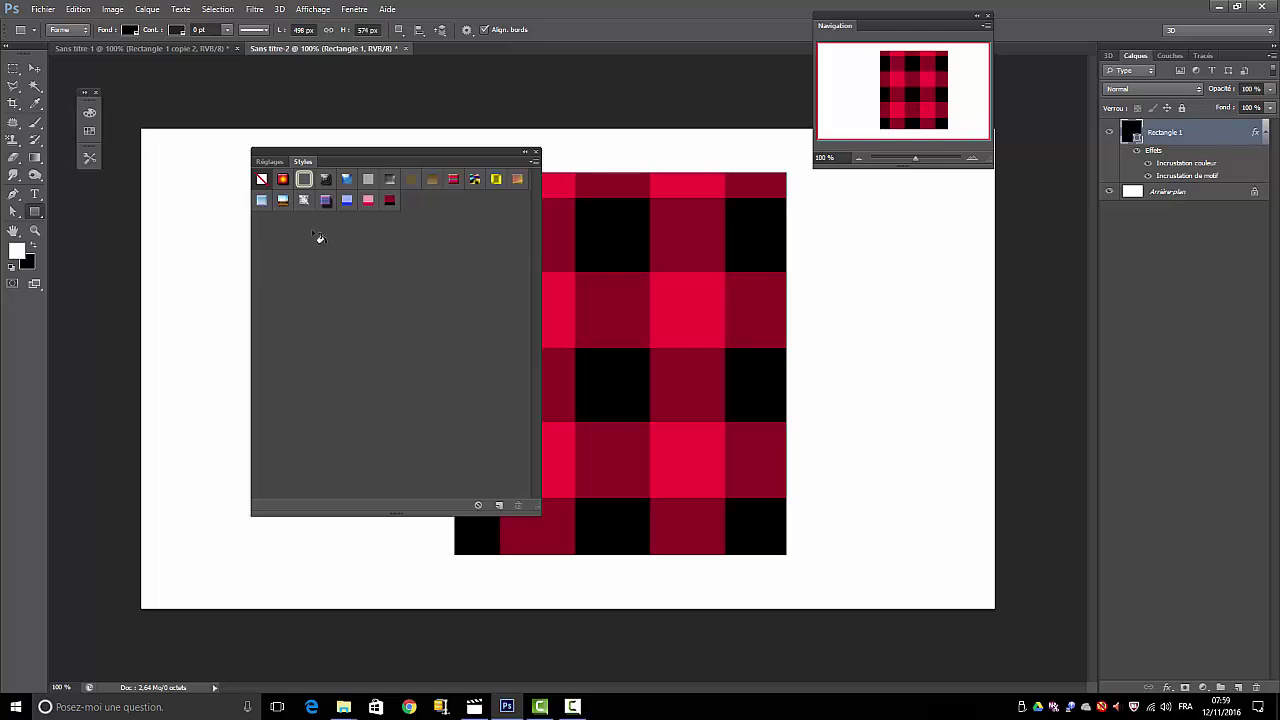
Save the blue, red and red-and-black checkered styles together as an ASL style group in the Styles folder with the preset manager.
click(533, 163)
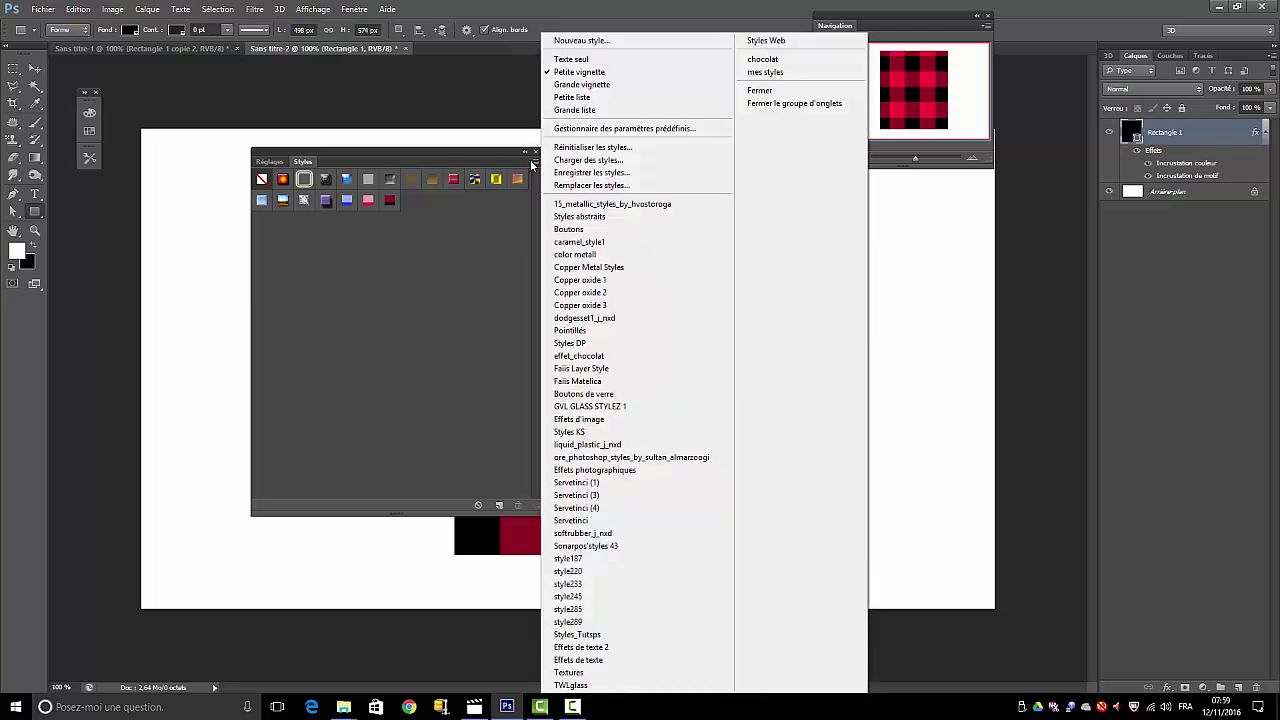
click(594, 130)
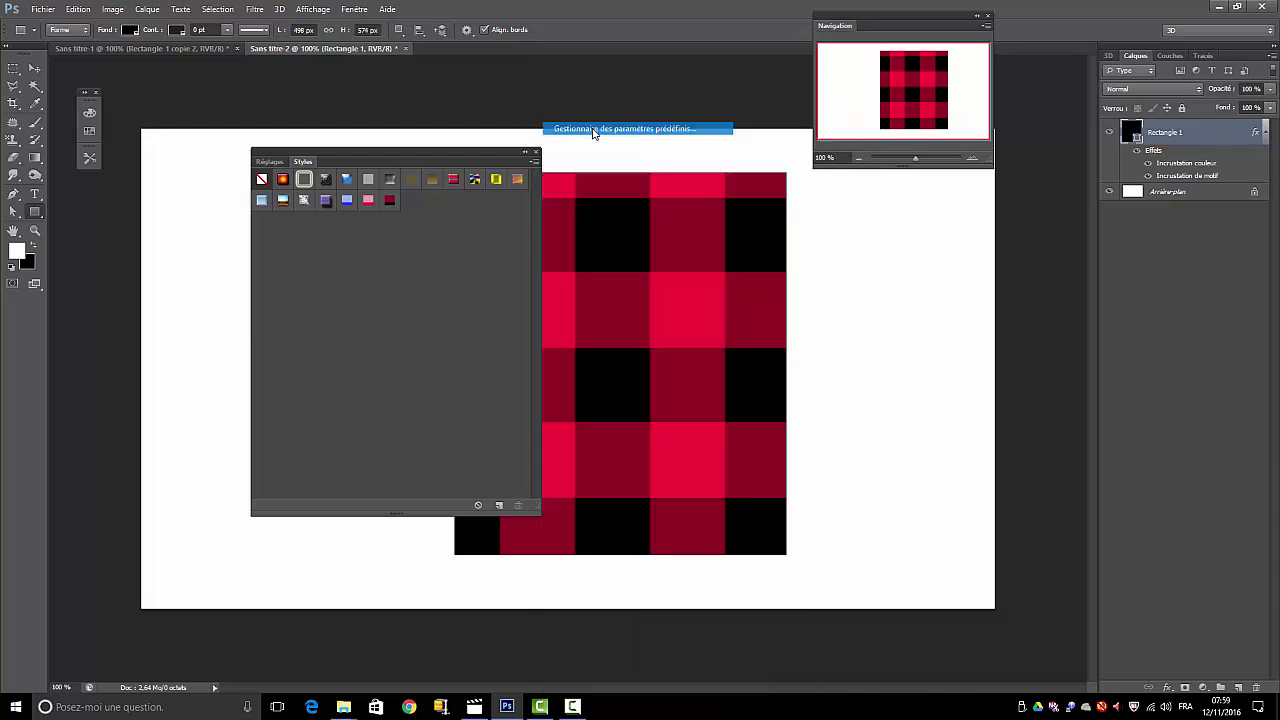
drag(563, 134, 1005, 150)
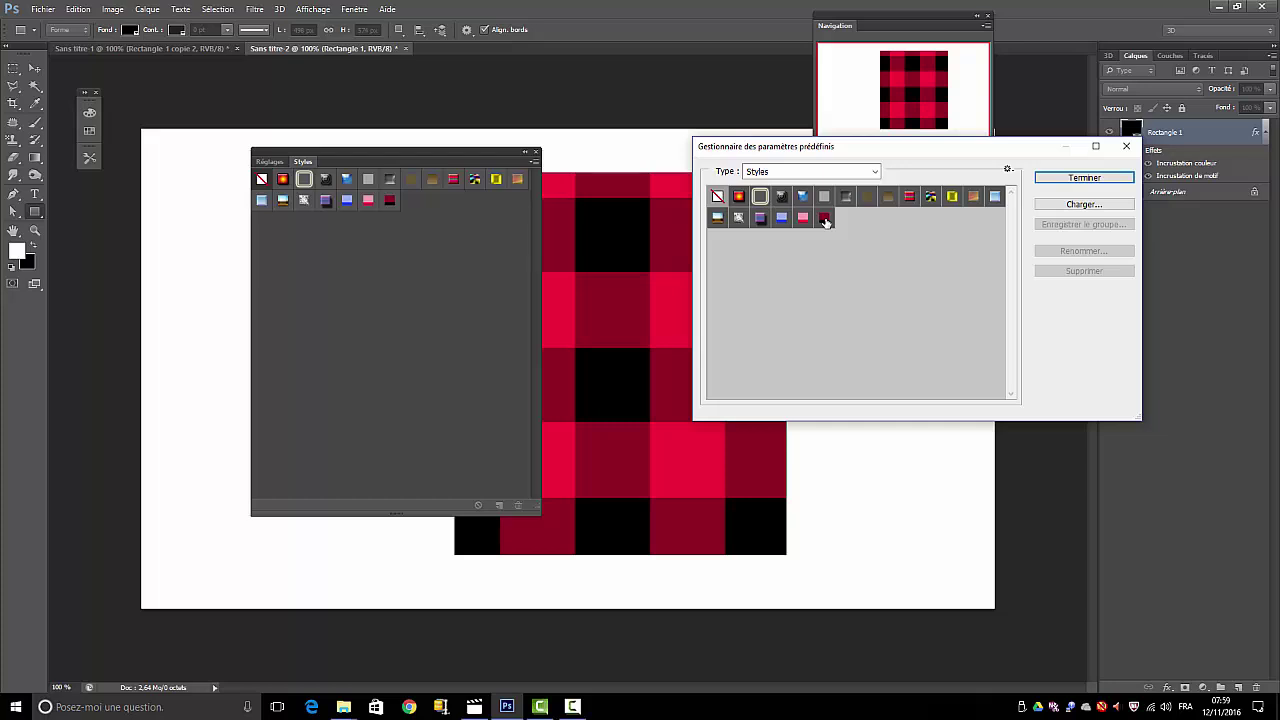
click(824, 218)
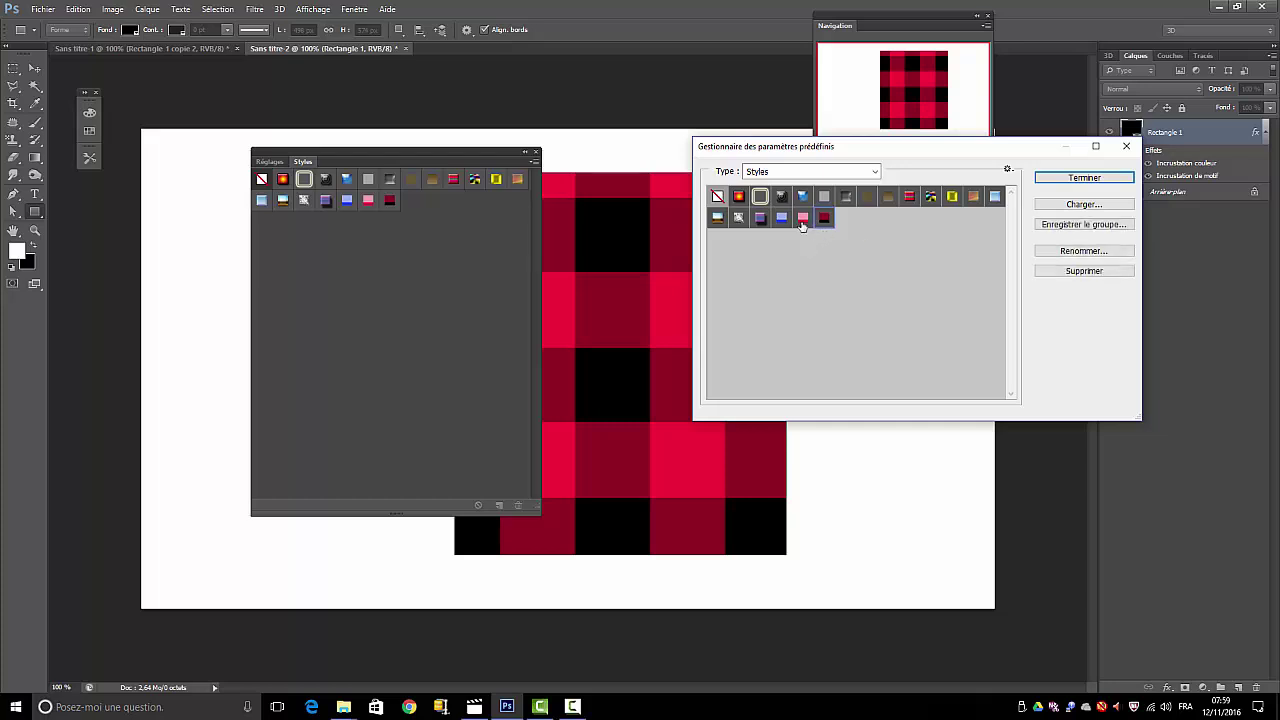
shift+click(783, 220)
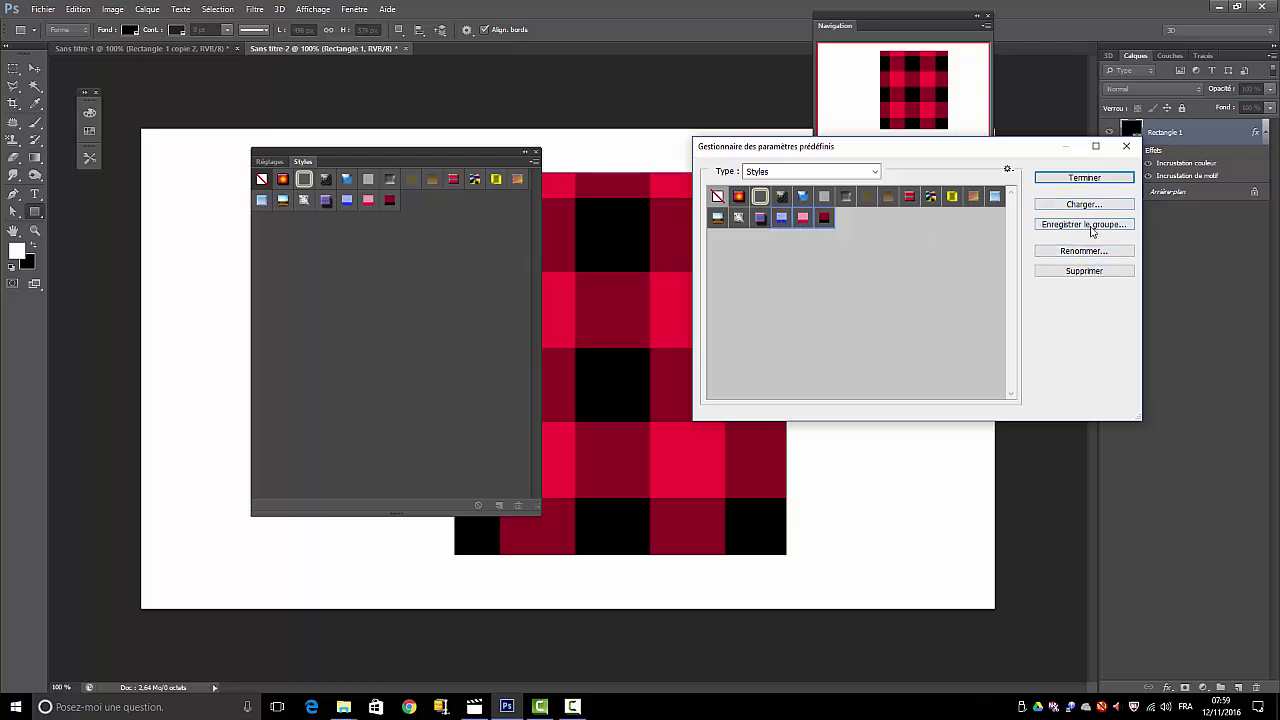
click(1076, 226)
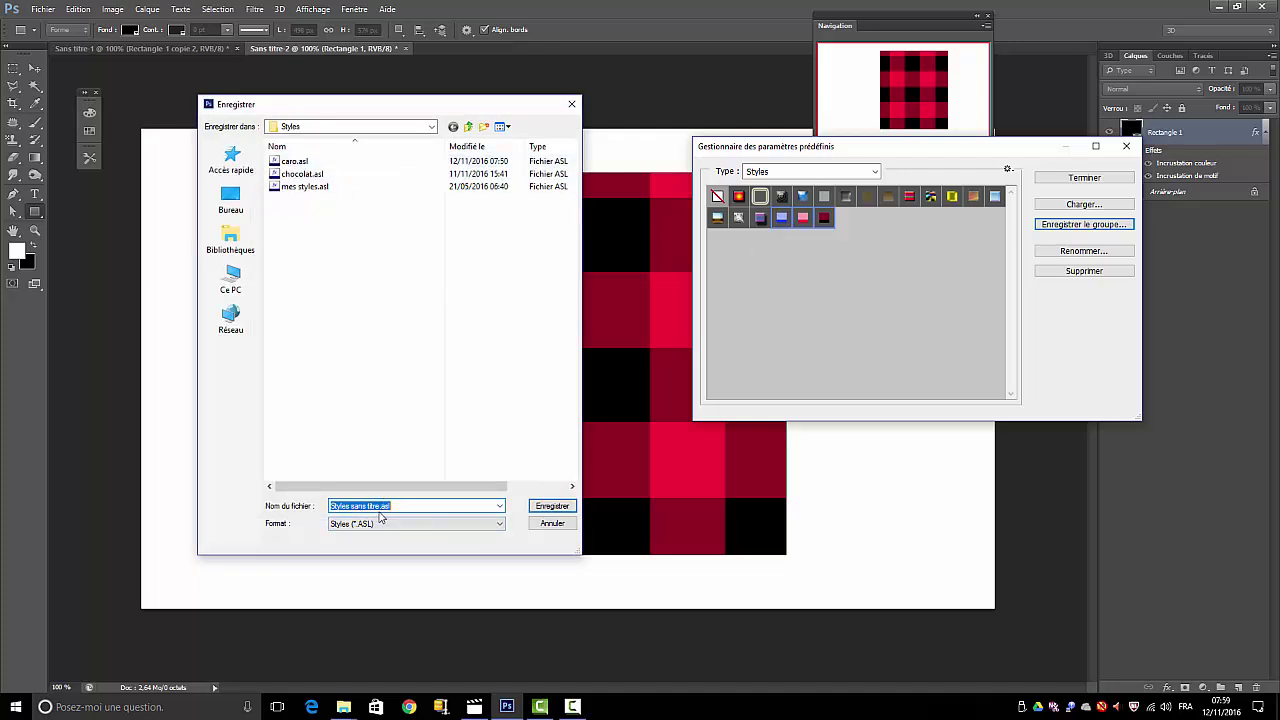
drag(379, 506, 283, 512)
key(BackSpace)
key(Return)
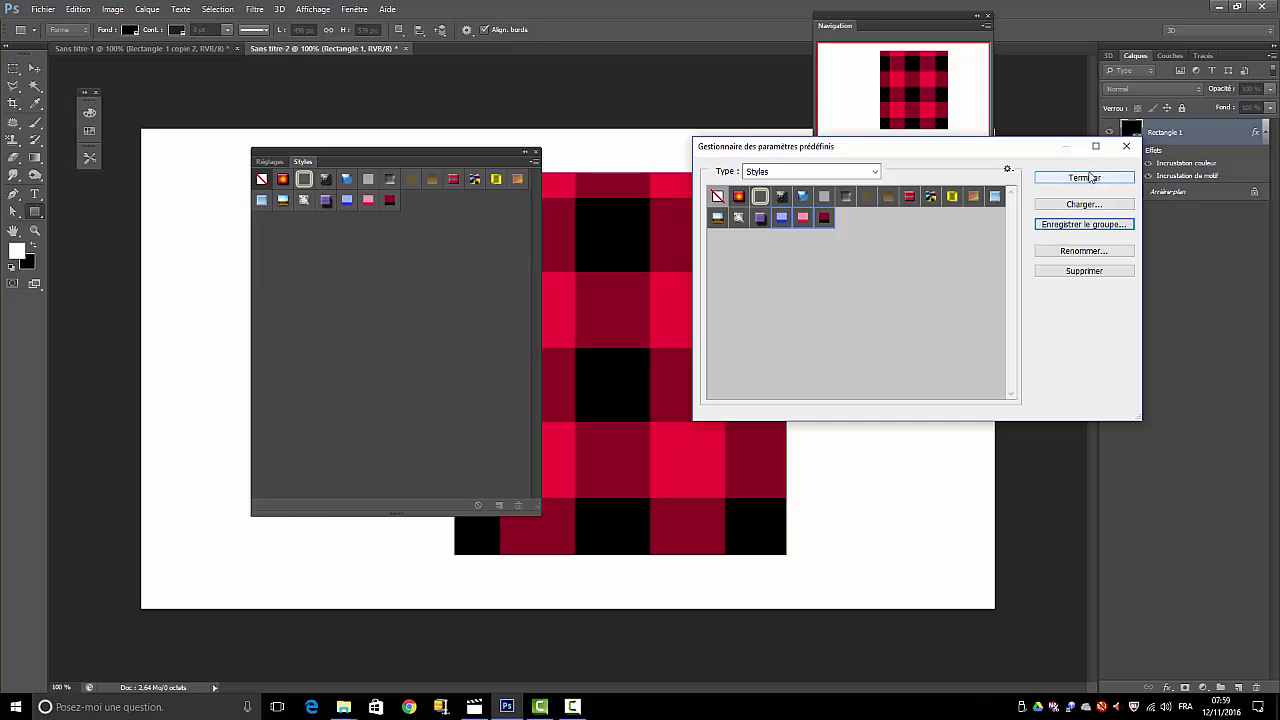
click(1088, 177)
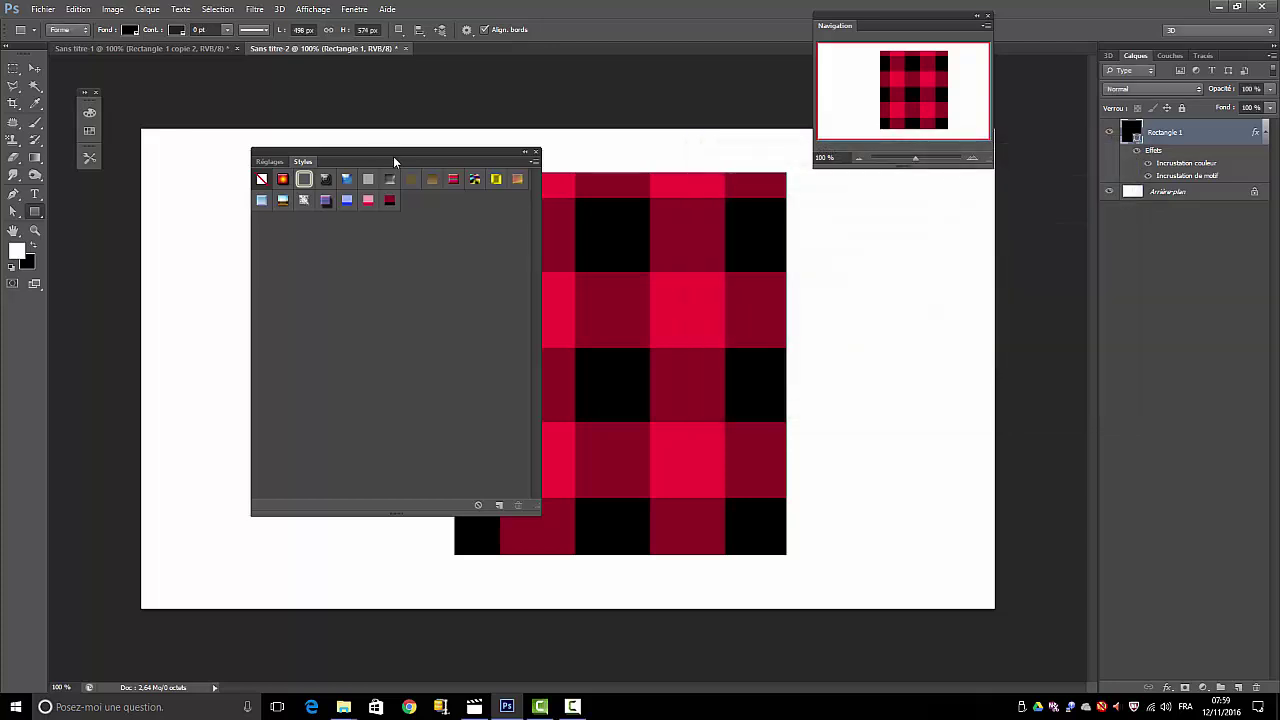
click(532, 163)
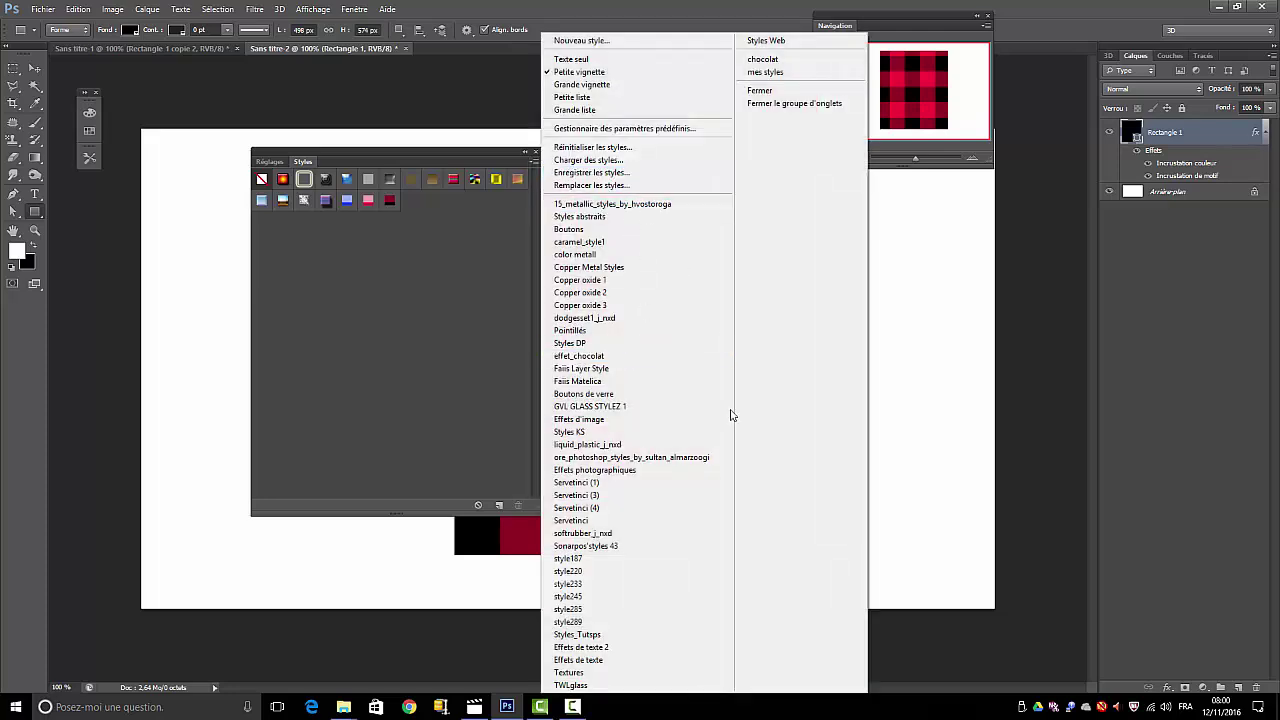
click(765, 73)
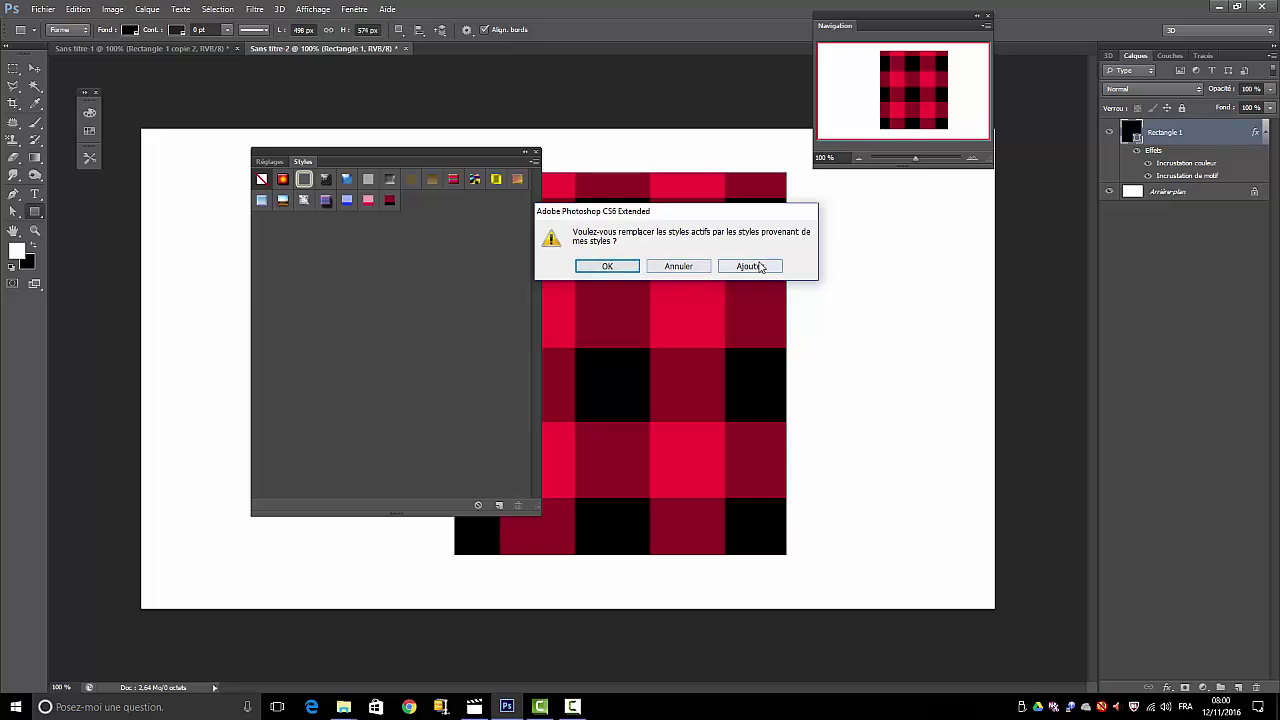
click(678, 266)
Load the saved carreaux.asl style group from the Styles folder into the Styles panel.
click(535, 161)
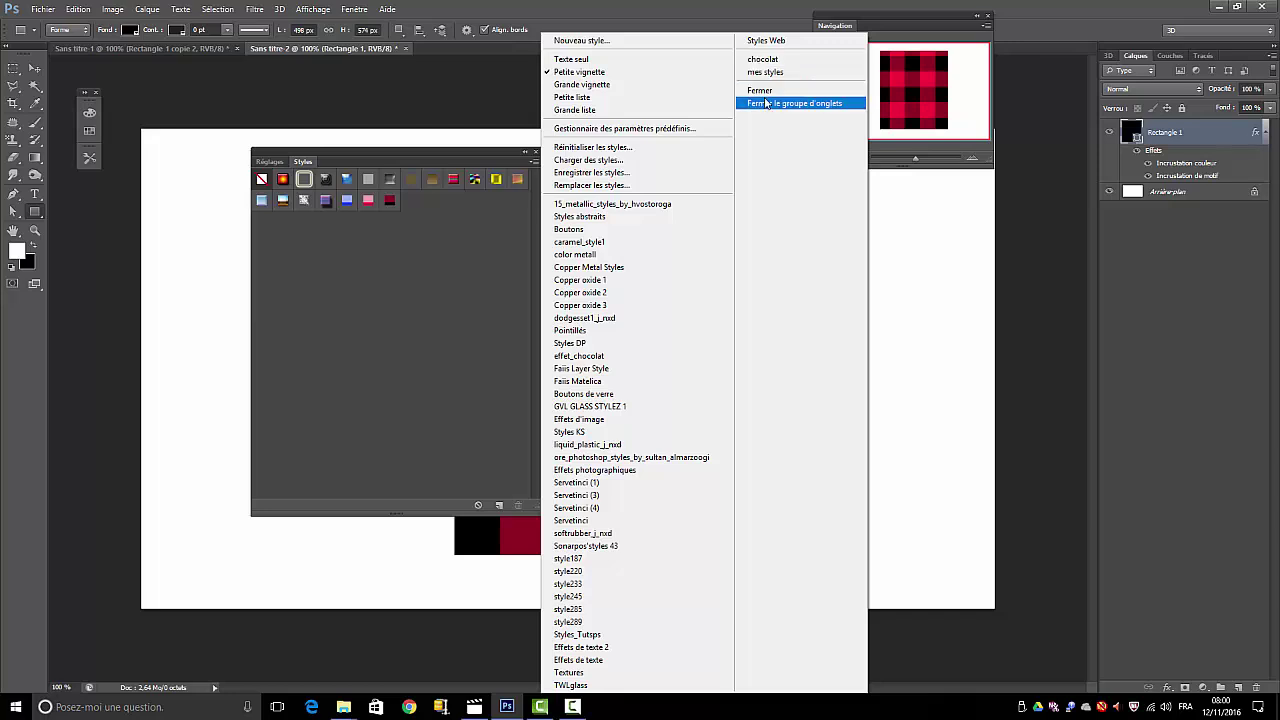
click(575, 161)
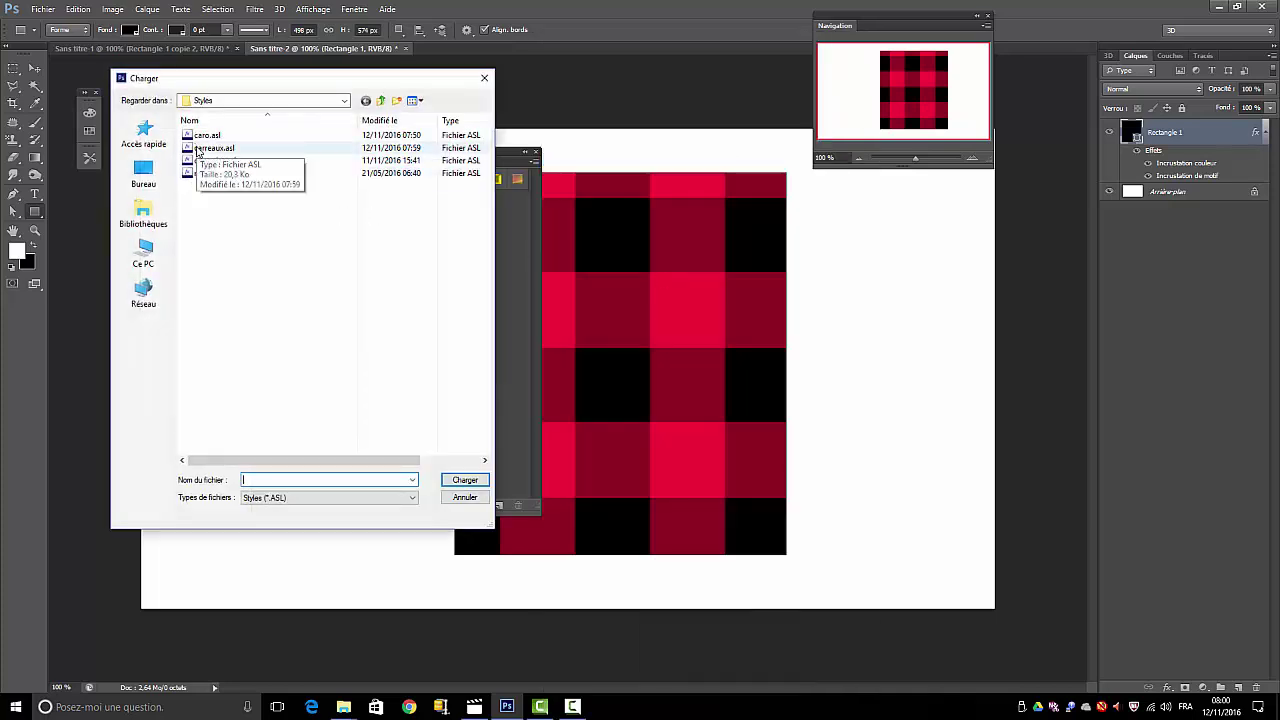
click(198, 149)
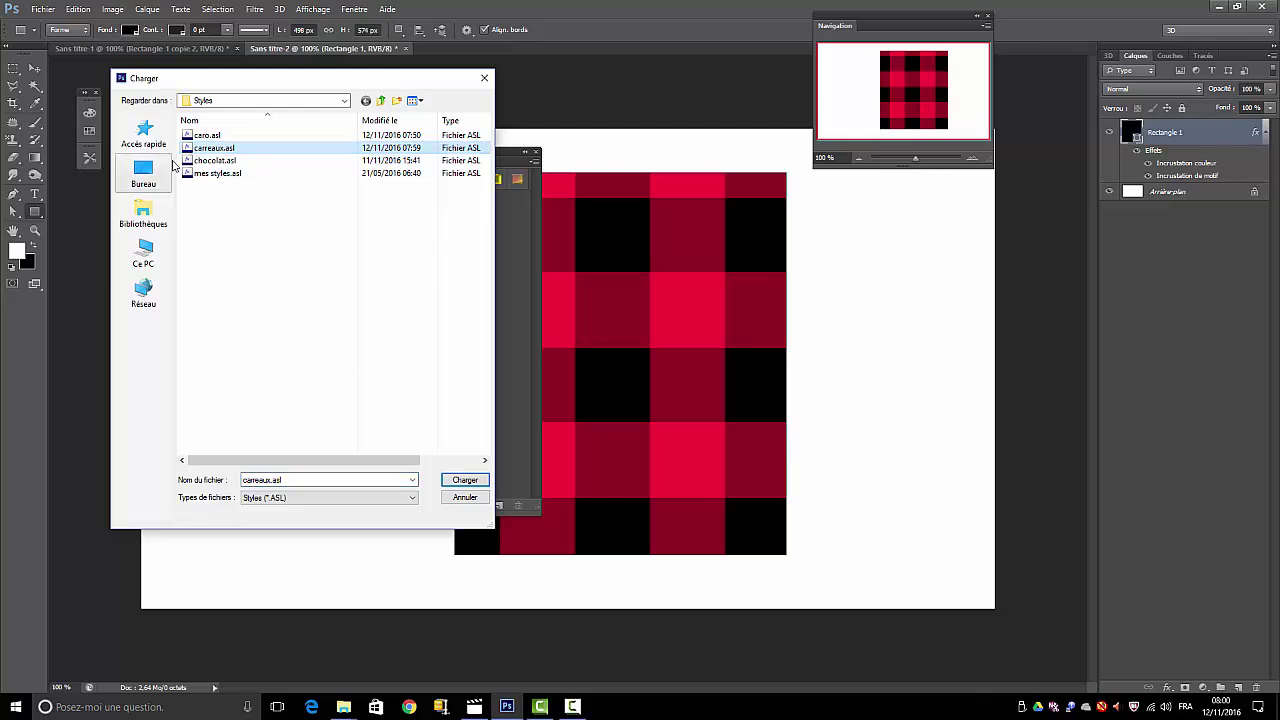
click(465, 481)
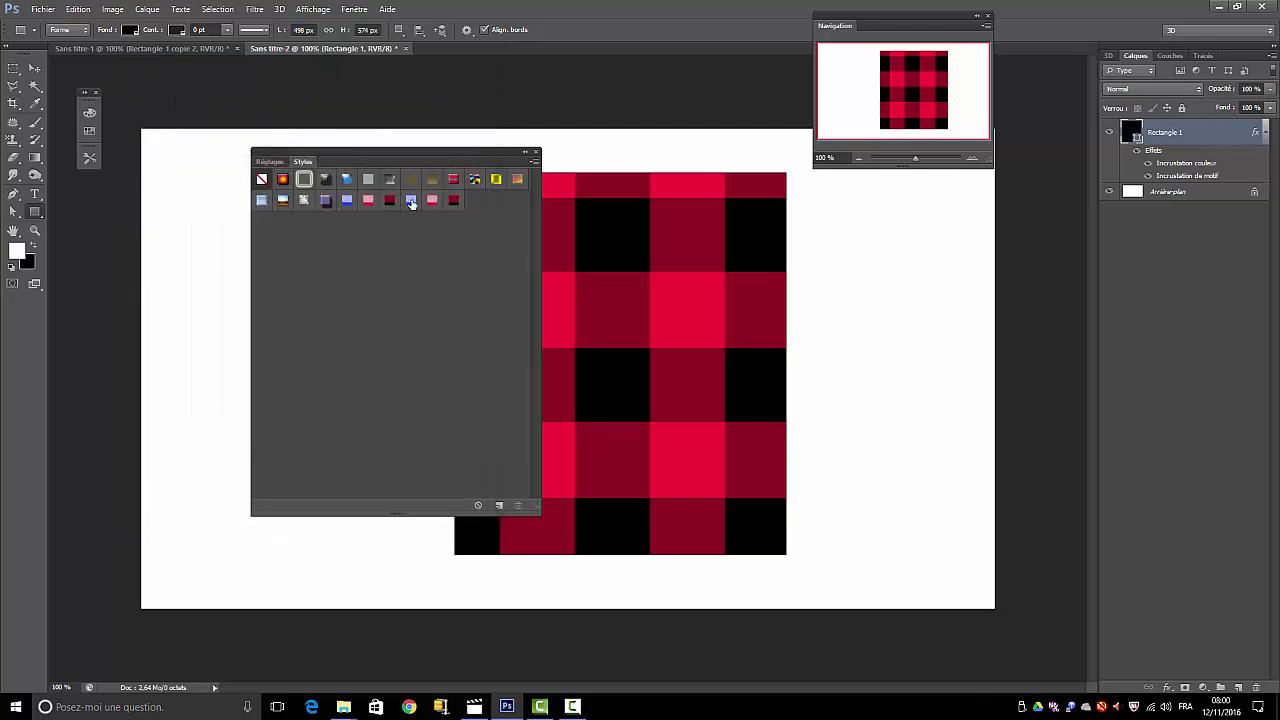
Apply the newly loaded blue, red and red-and-black checkered styles to the rectangle in turn, ending on red-and-black.
click(411, 200)
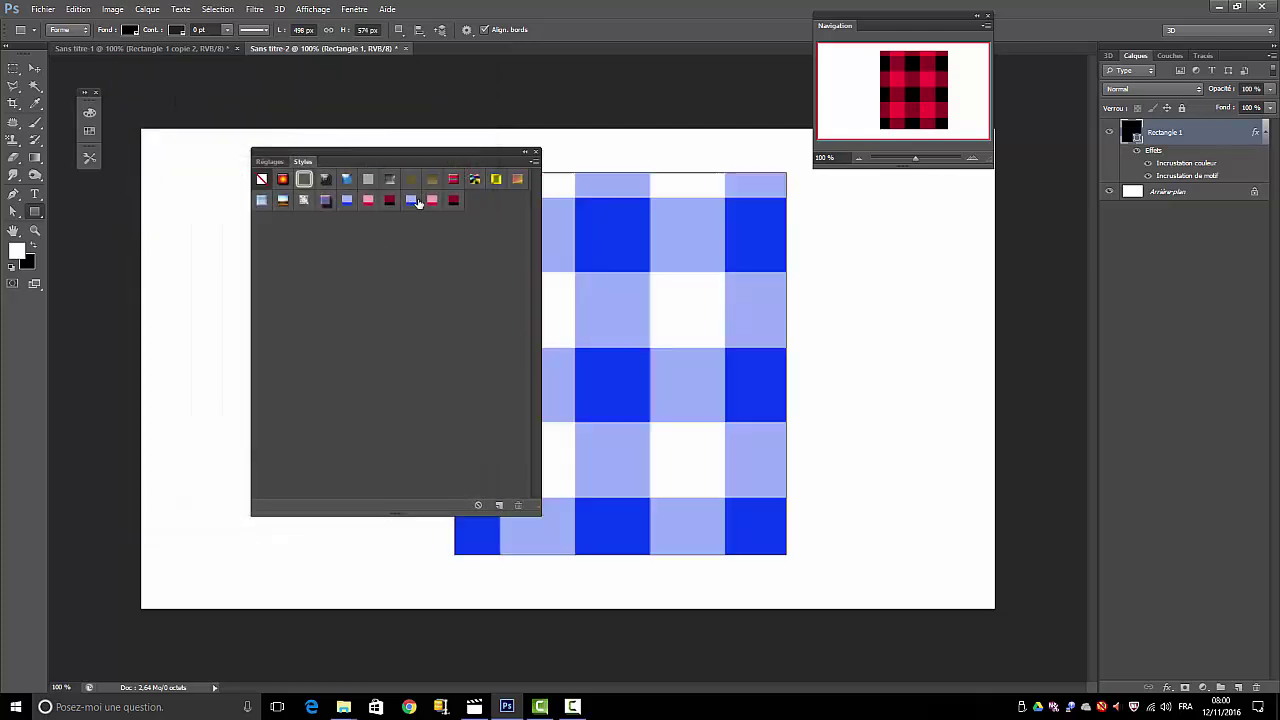
click(430, 203)
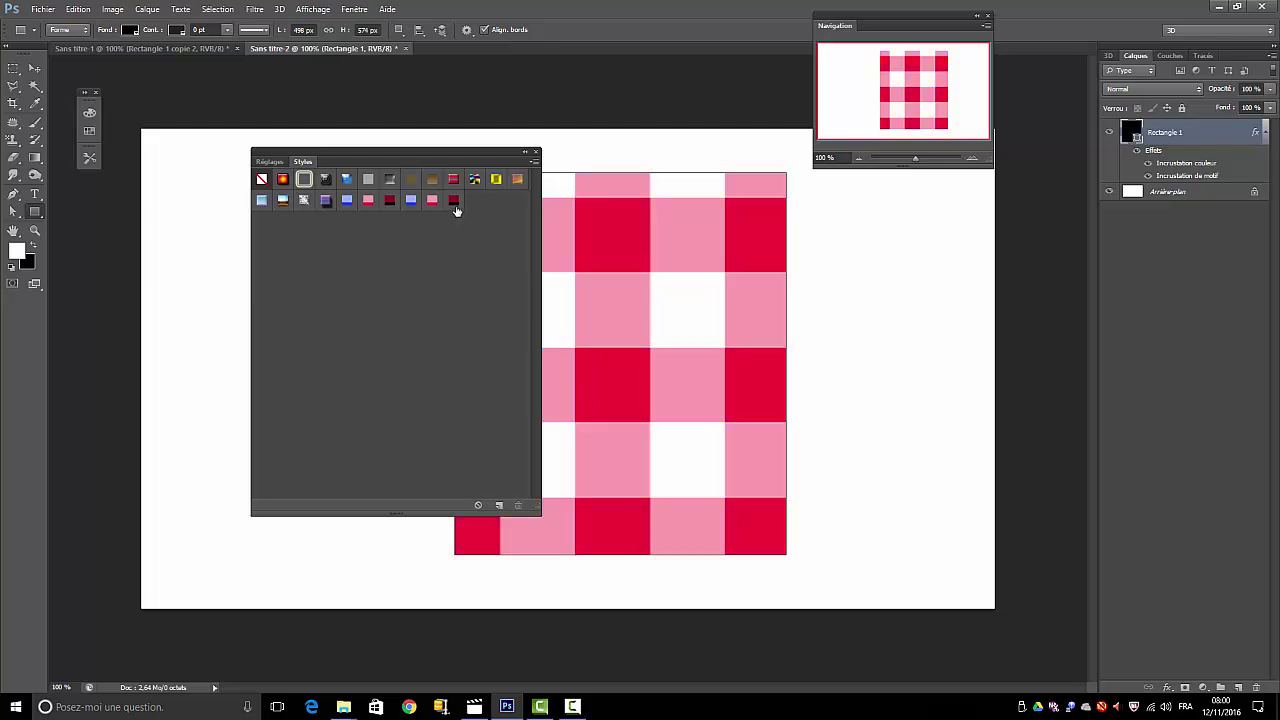
click(454, 201)
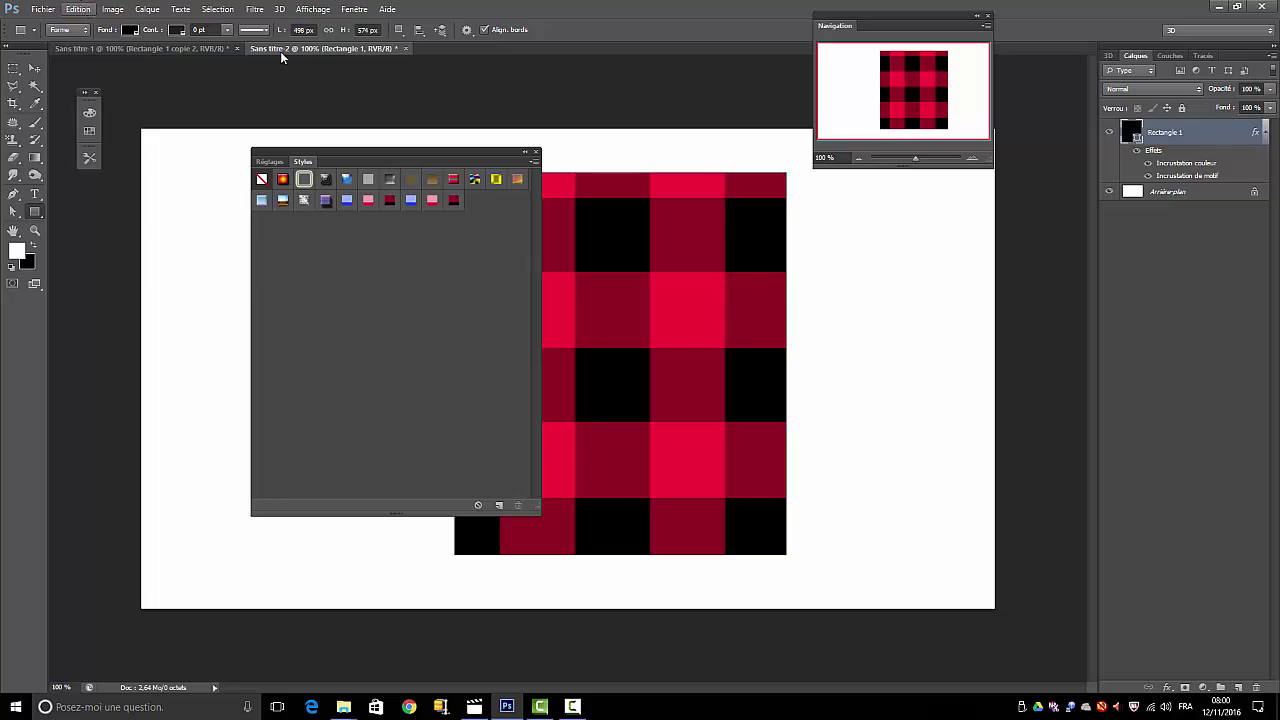
Open the preset export/import dialog and add the carreaux.asl styles to the presets to export.
click(77, 10)
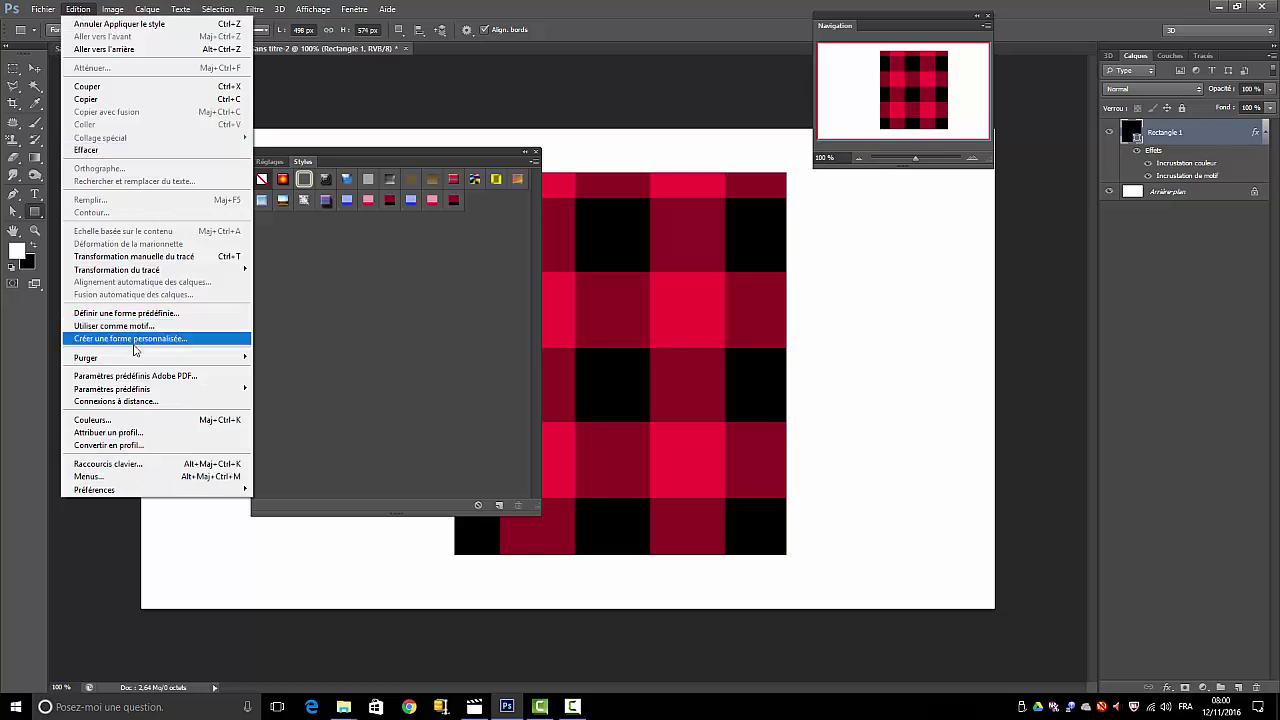
mouse_move(130, 395)
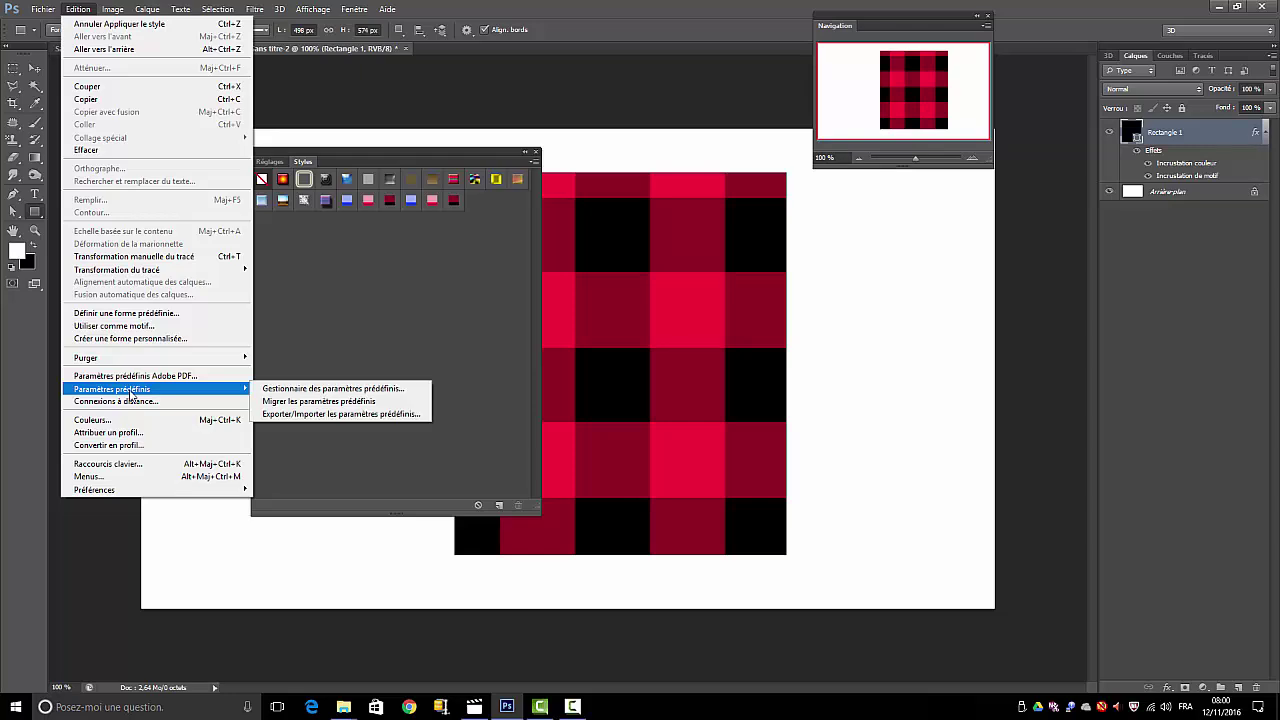
click(305, 414)
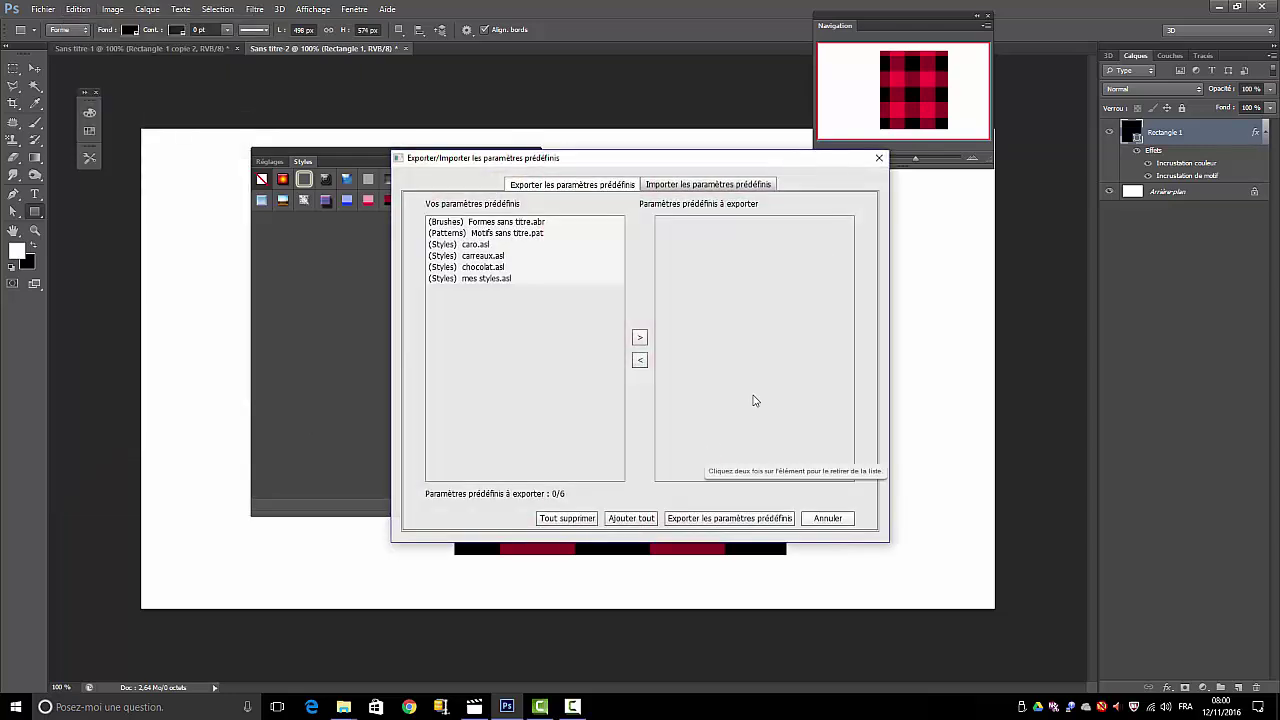
click(476, 258)
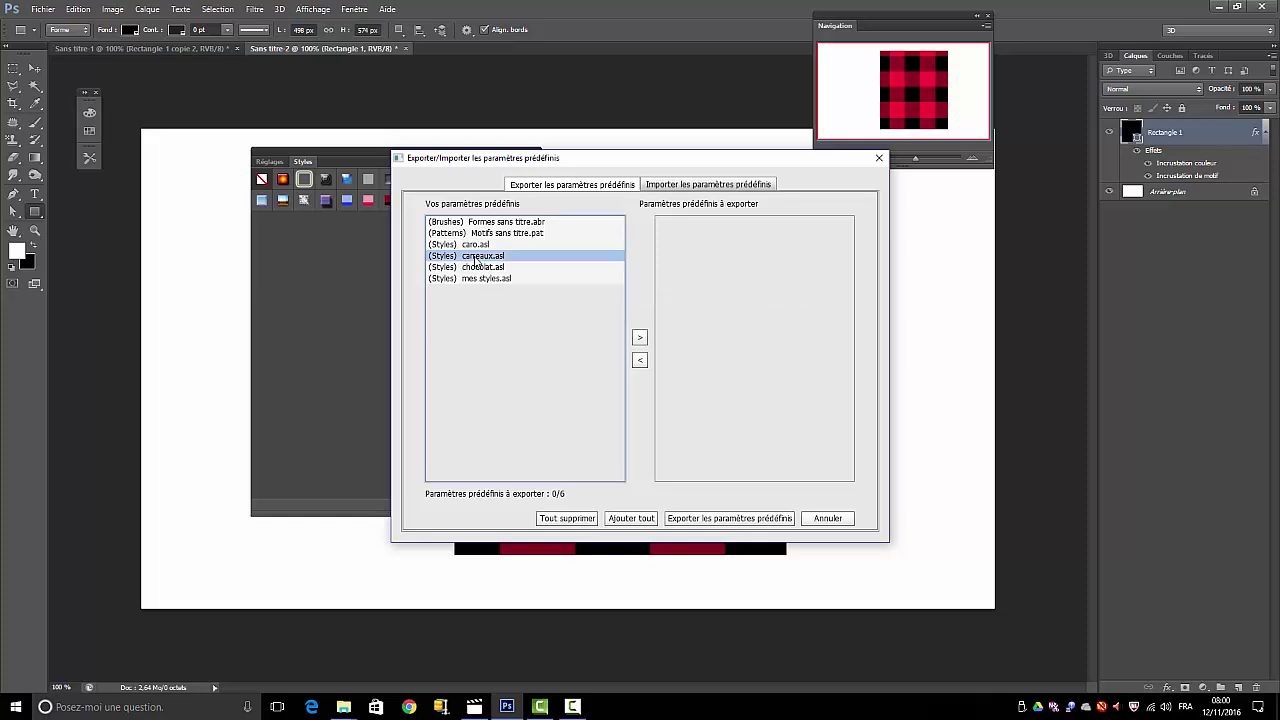
click(639, 340)
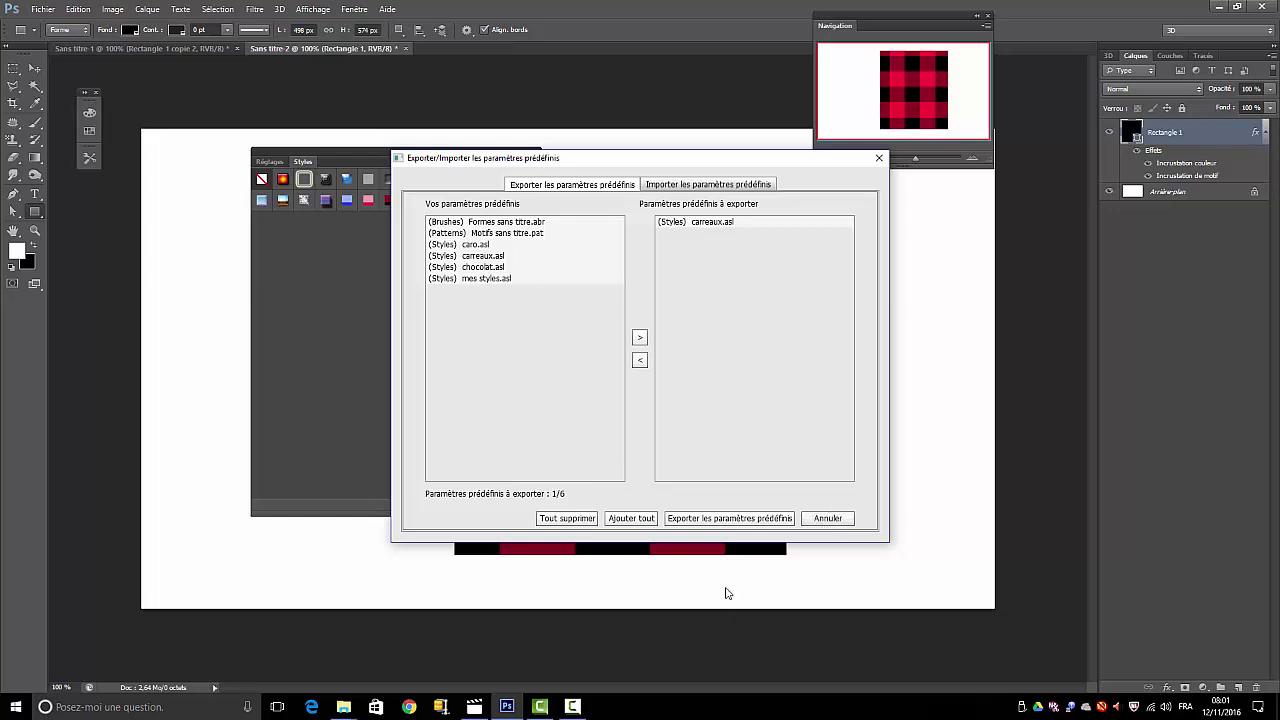
Export the listed preset to a new folder named "styles_caro" on the TOSHIBA (E:) drive.
click(707, 518)
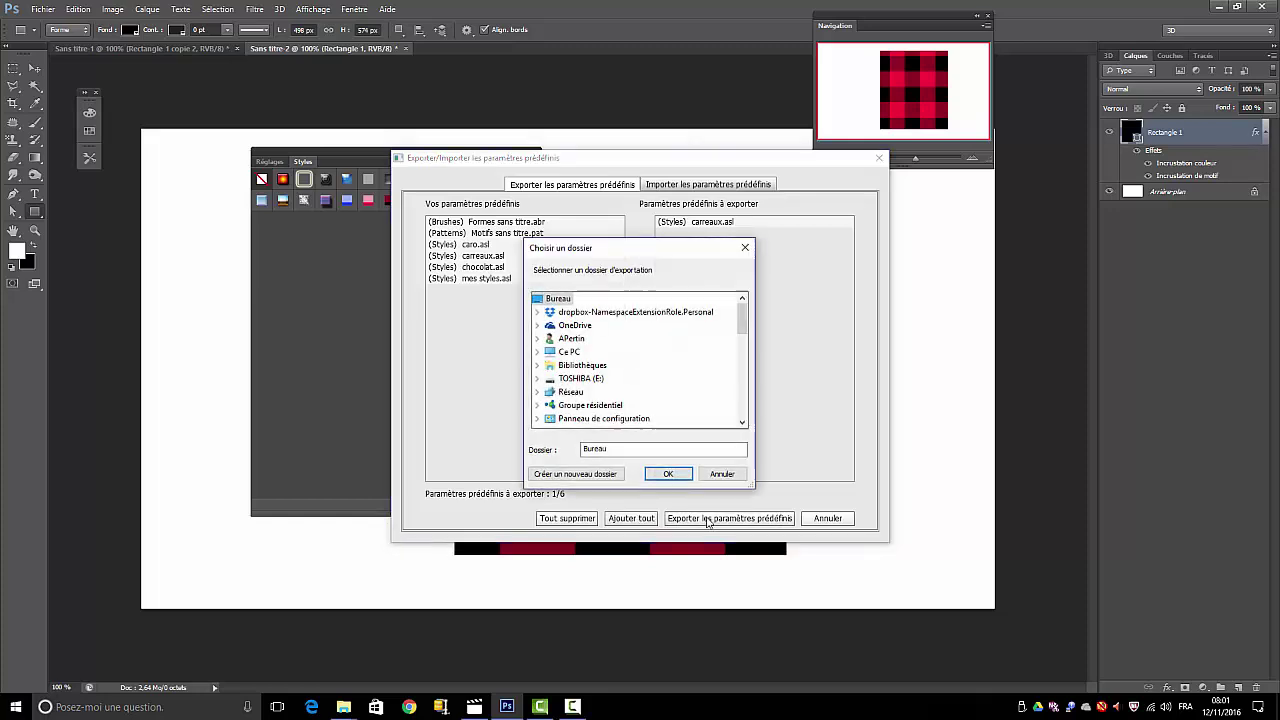
click(580, 382)
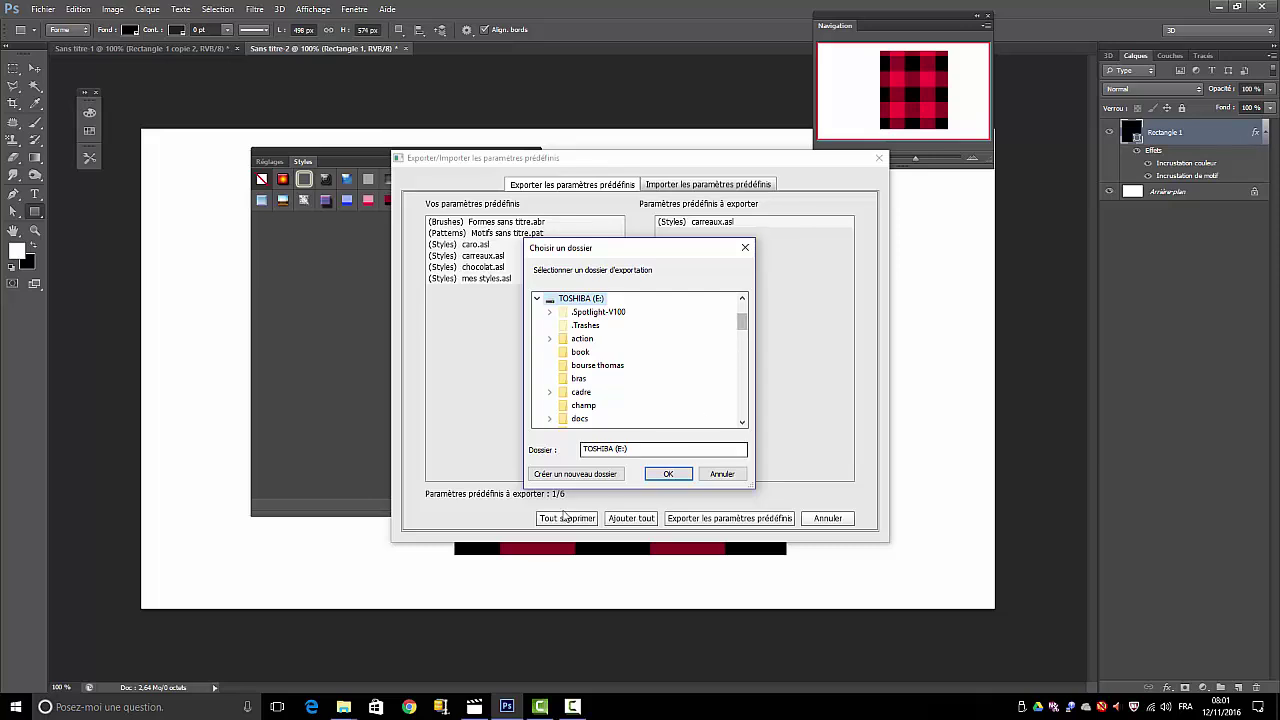
click(589, 476)
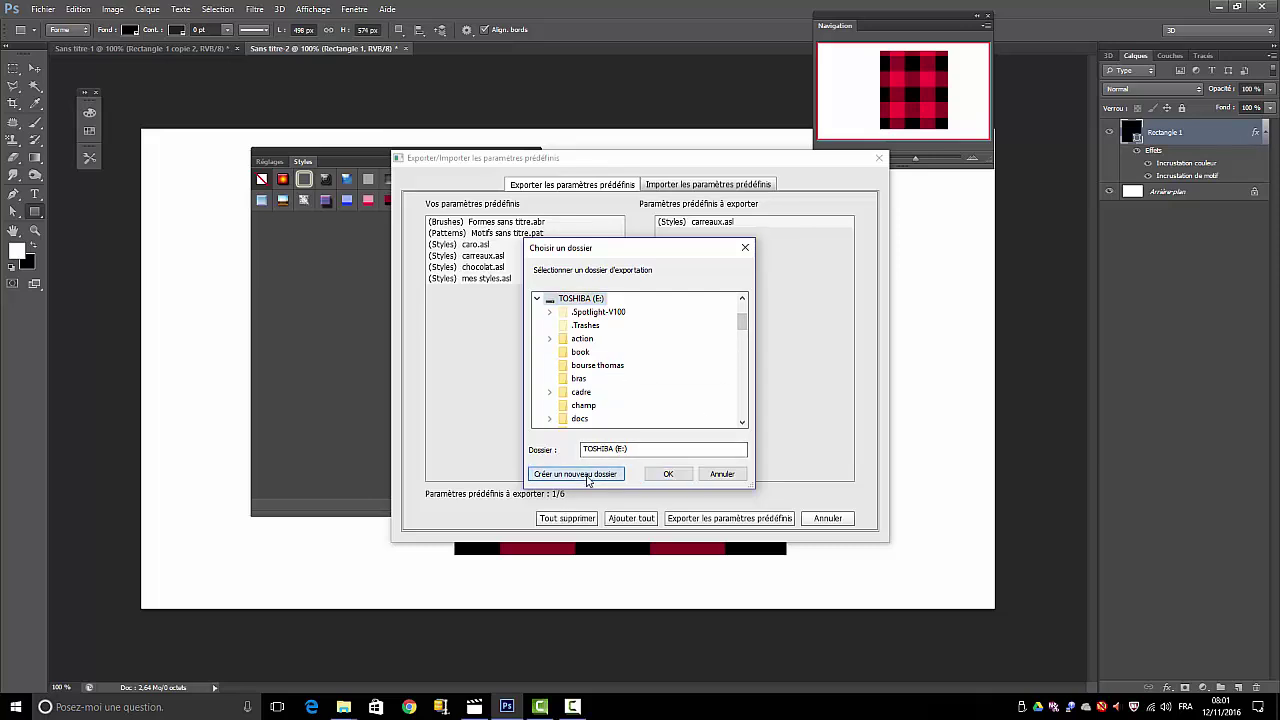
text(c)
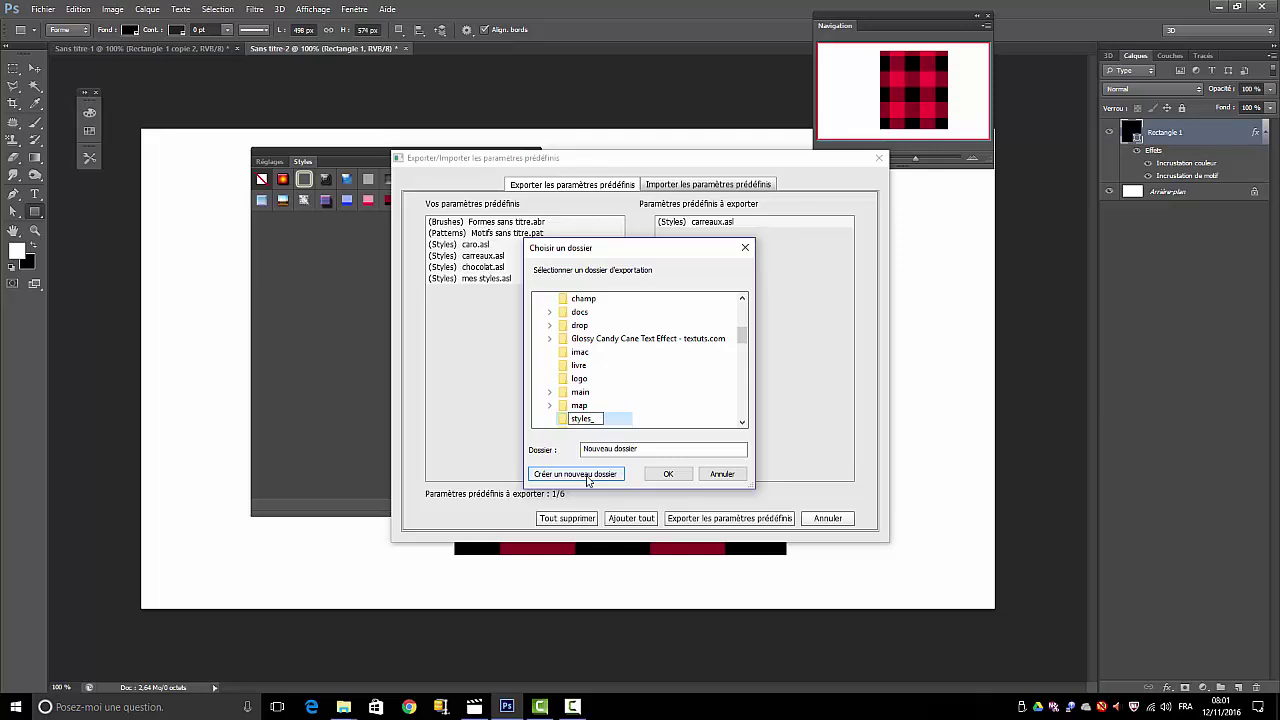
text(caro)
click(667, 476)
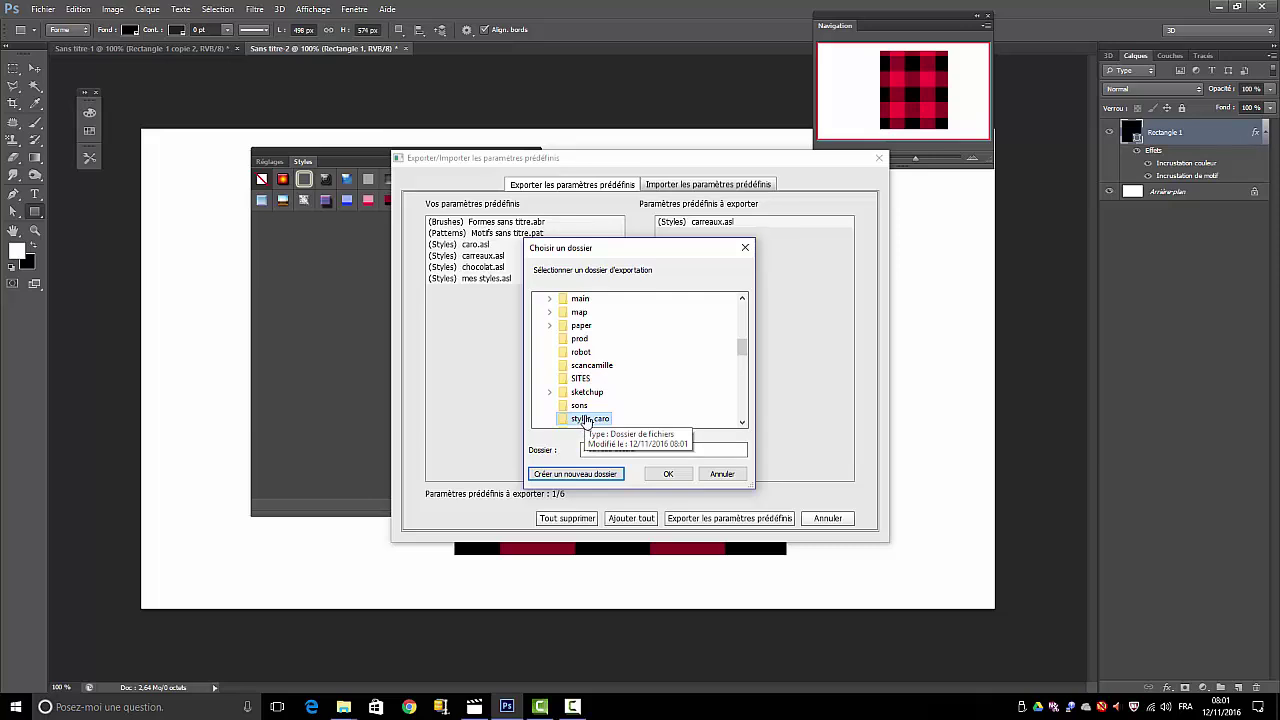
click(672, 474)
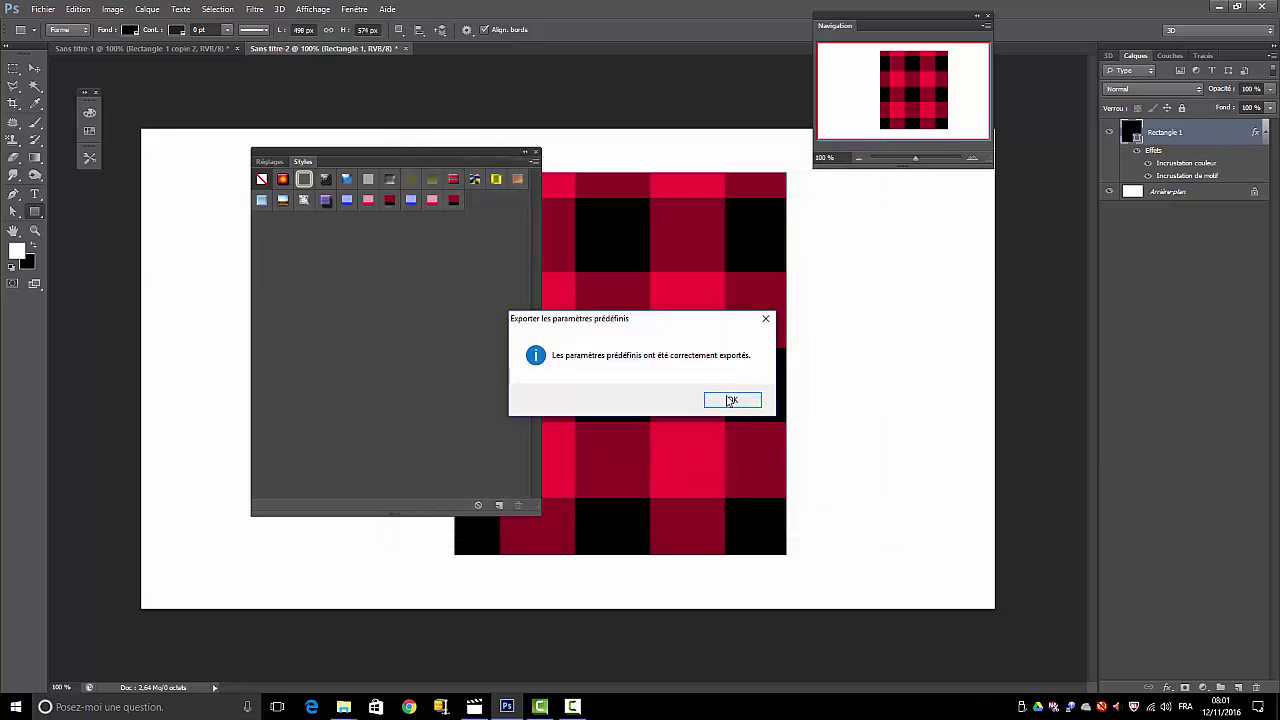
click(729, 401)
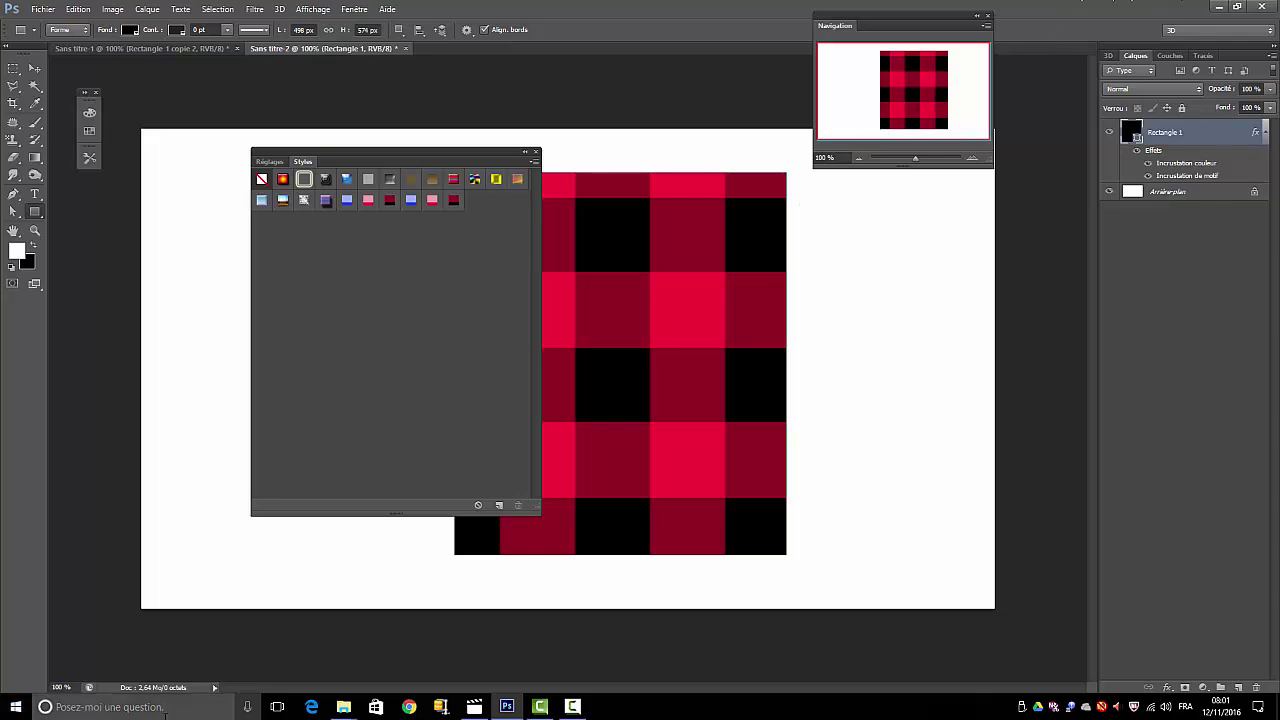
Switch to File Explorer and check the exported file in styles_caro > Exported Presets > Styles on the TOSHIBA (E:) drive.
mouse_move(343, 706)
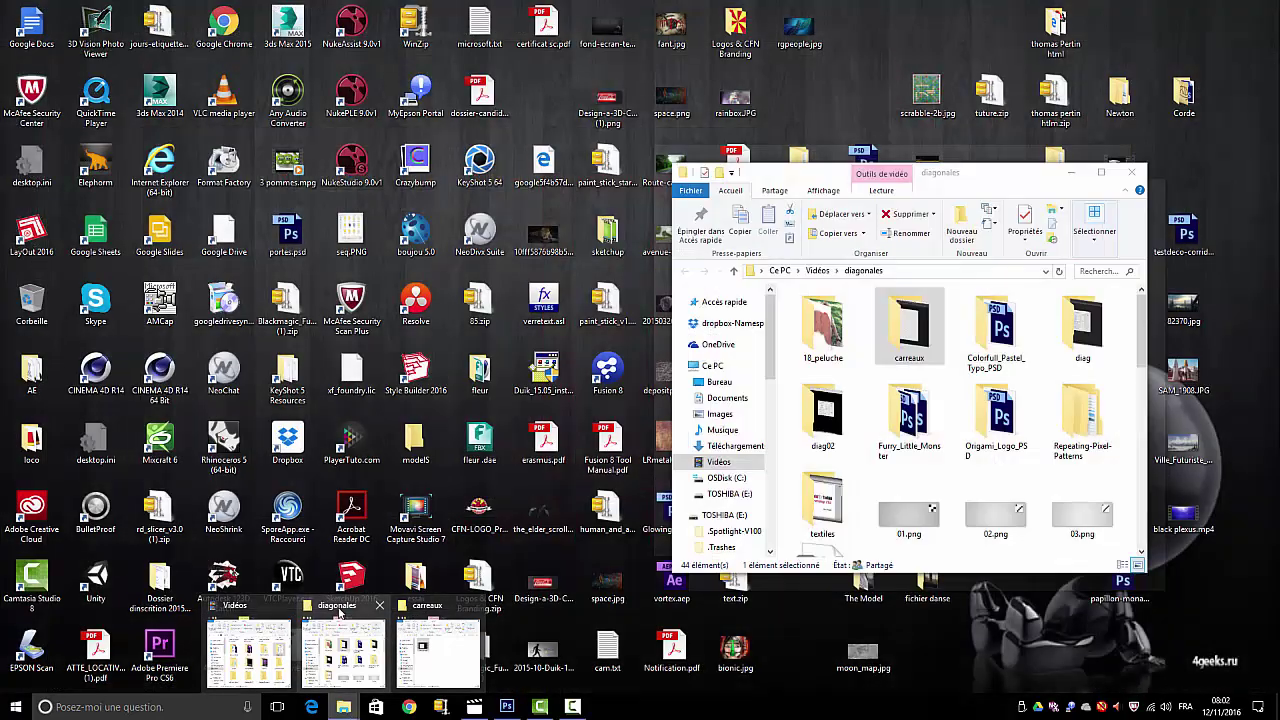
click(343, 653)
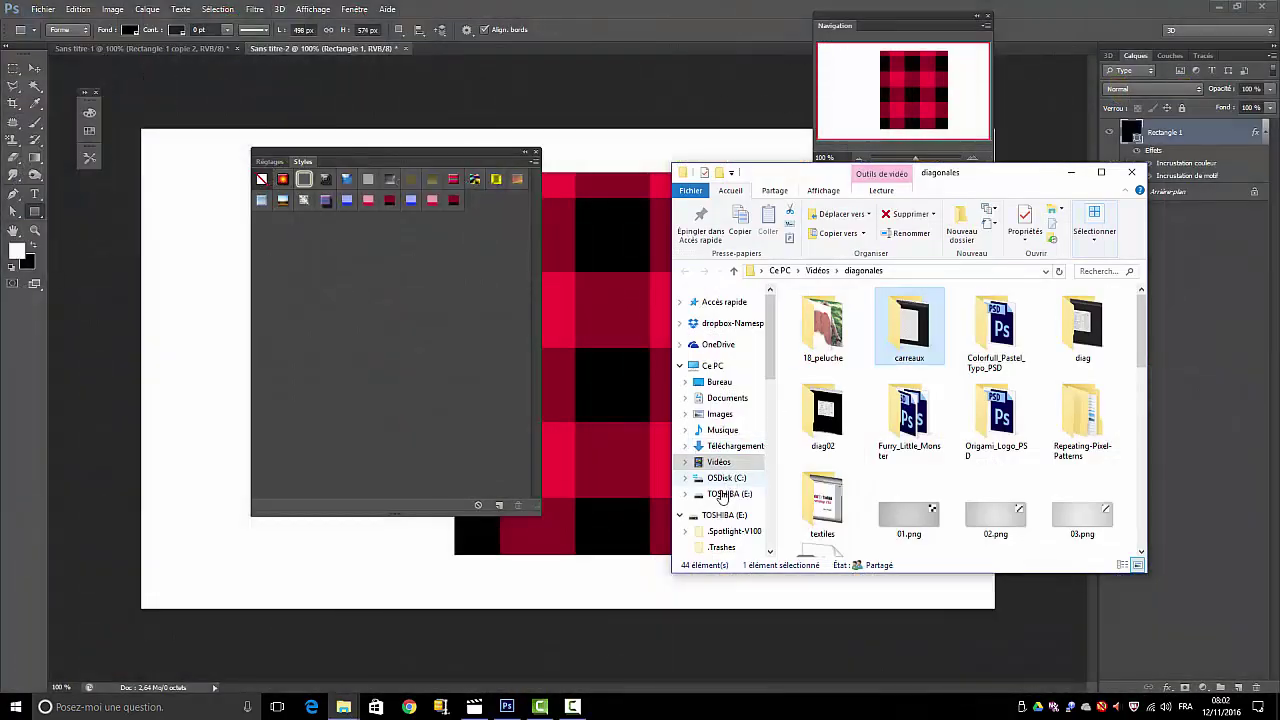
click(725, 494)
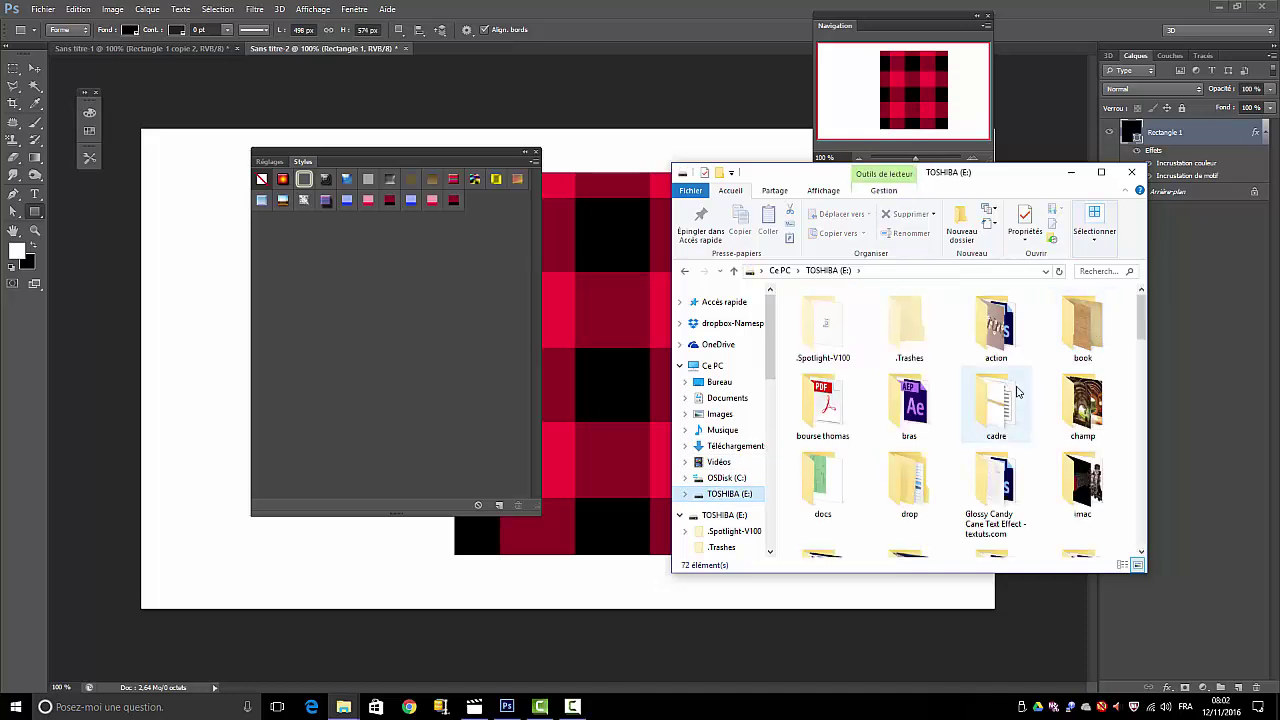
scroll(1019, 387, down, 5)
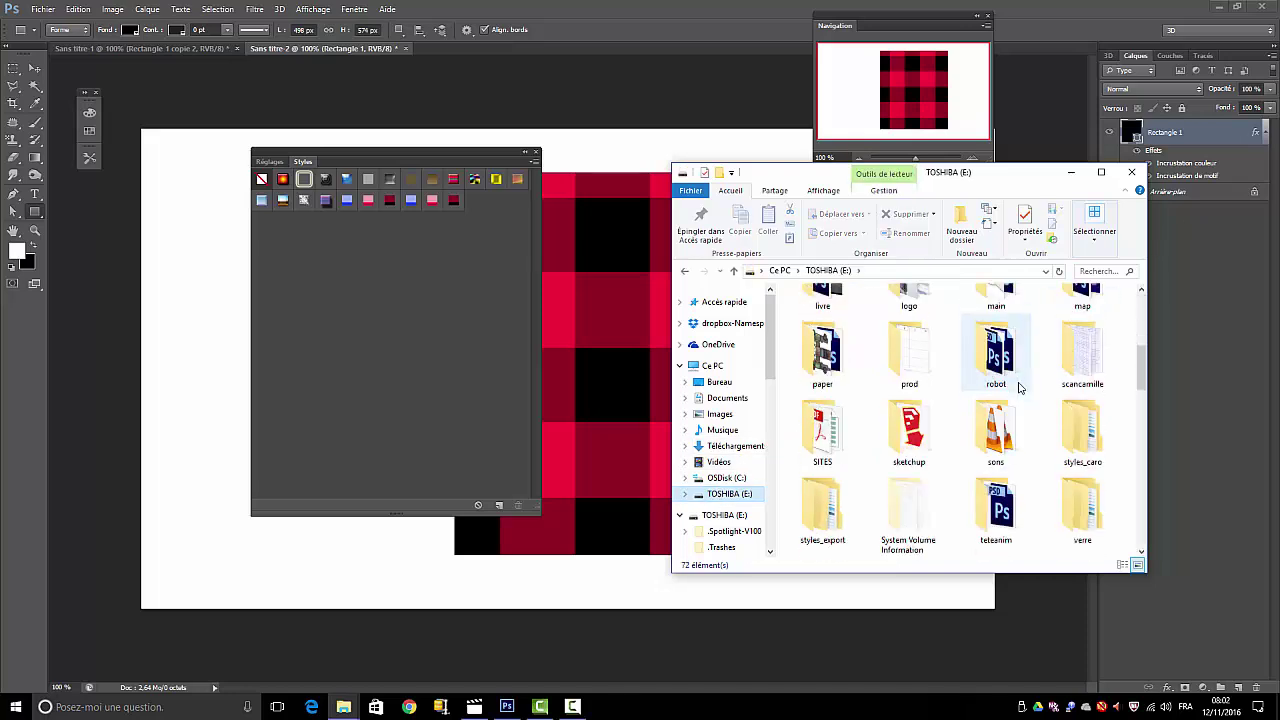
double_click(1083, 430)
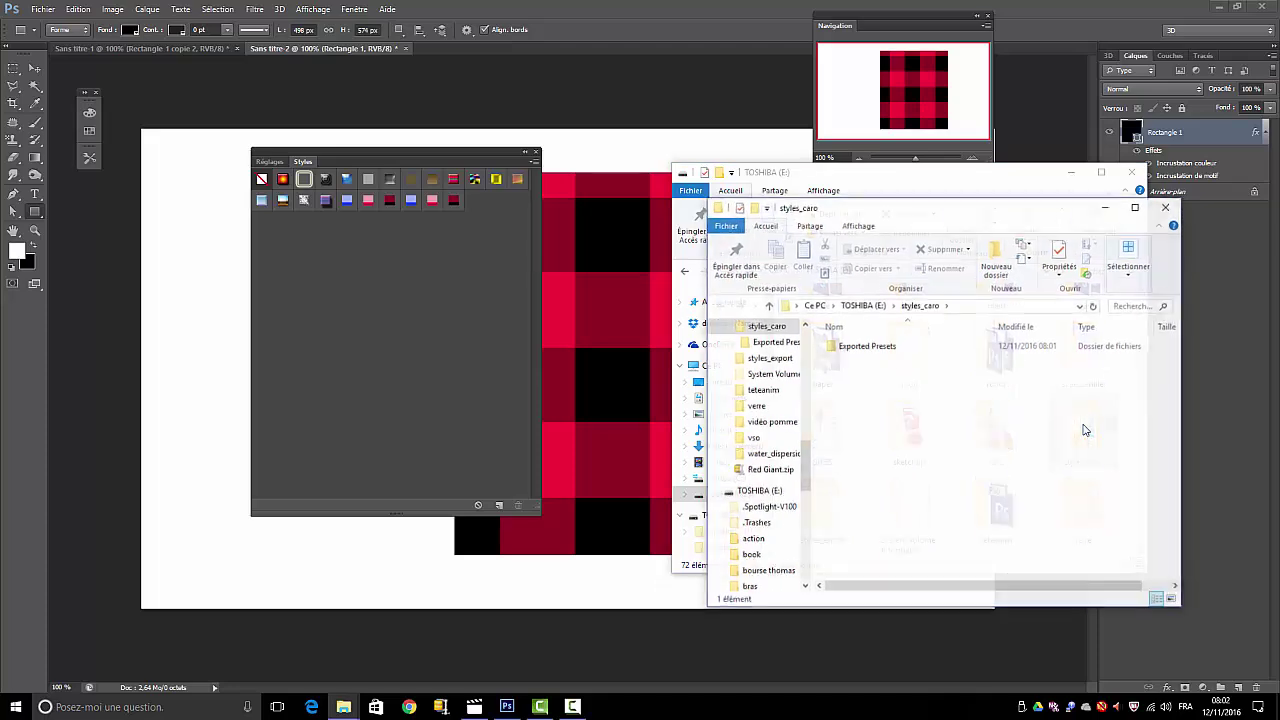
double_click(868, 347)
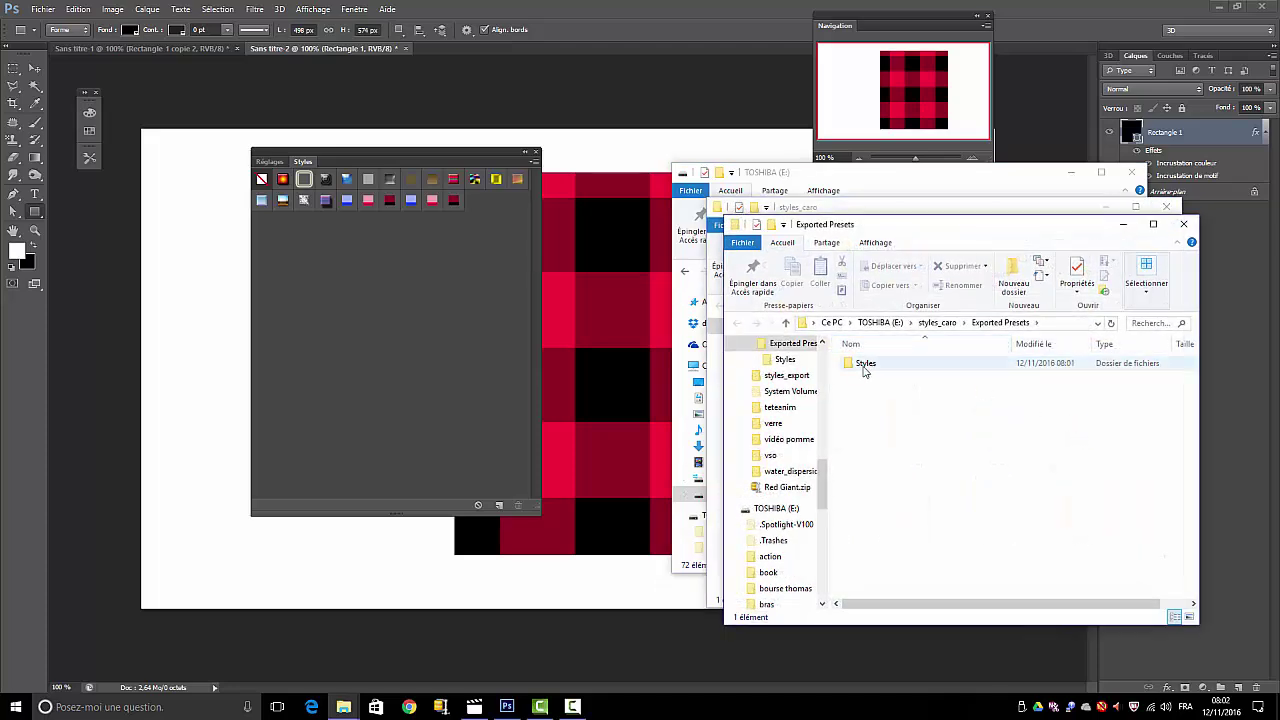
double_click(864, 365)
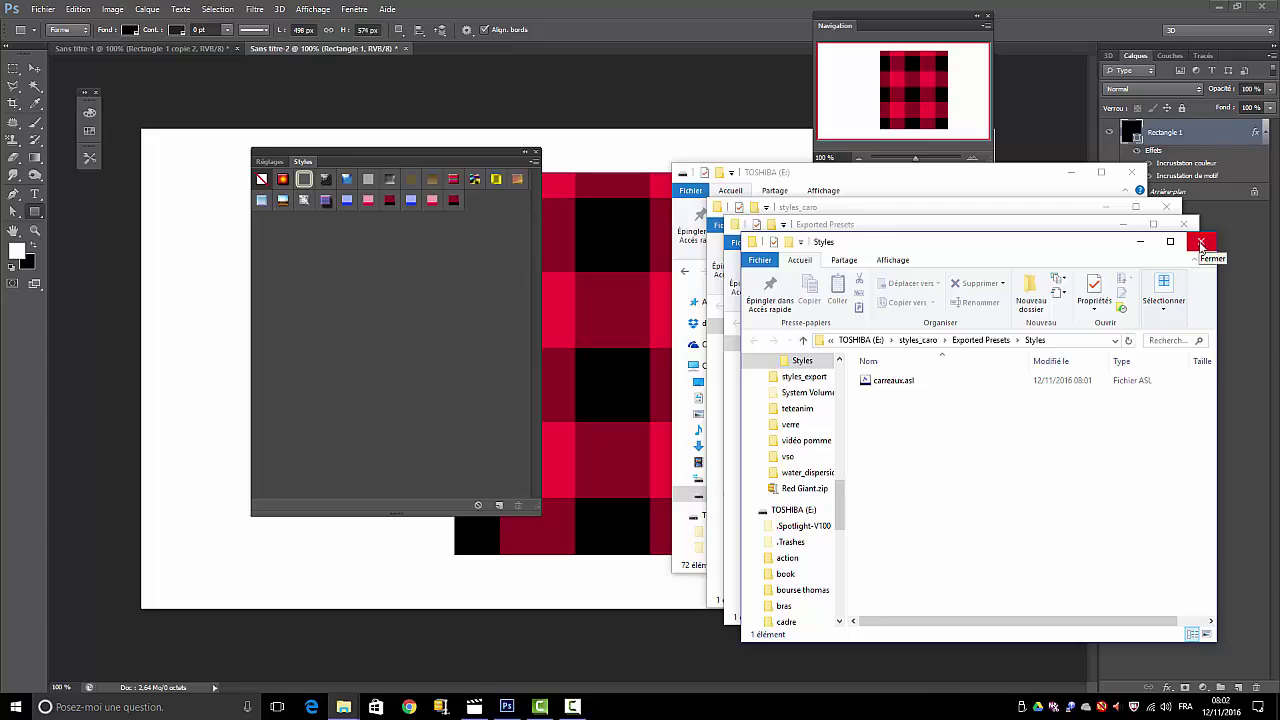
Close the open File Explorer folder windows and the floating Styles panel.
click(1201, 244)
click(1184, 226)
click(1166, 207)
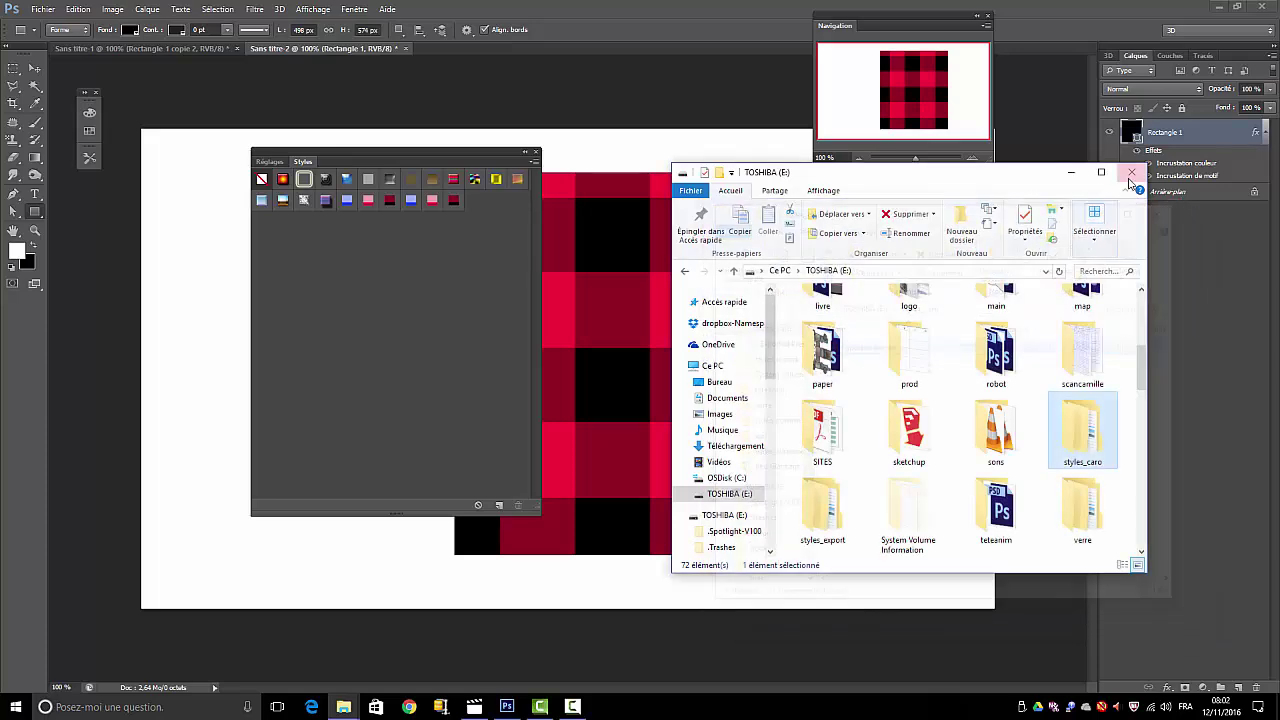
click(1131, 172)
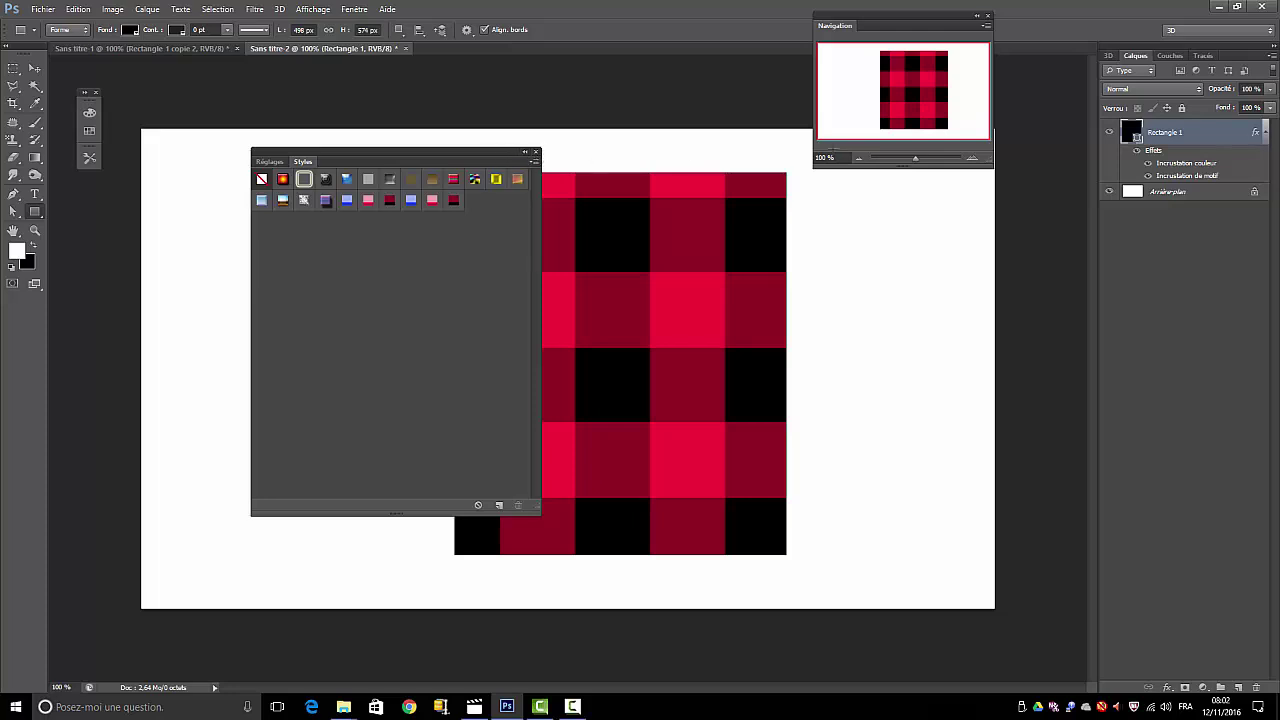
click(535, 151)
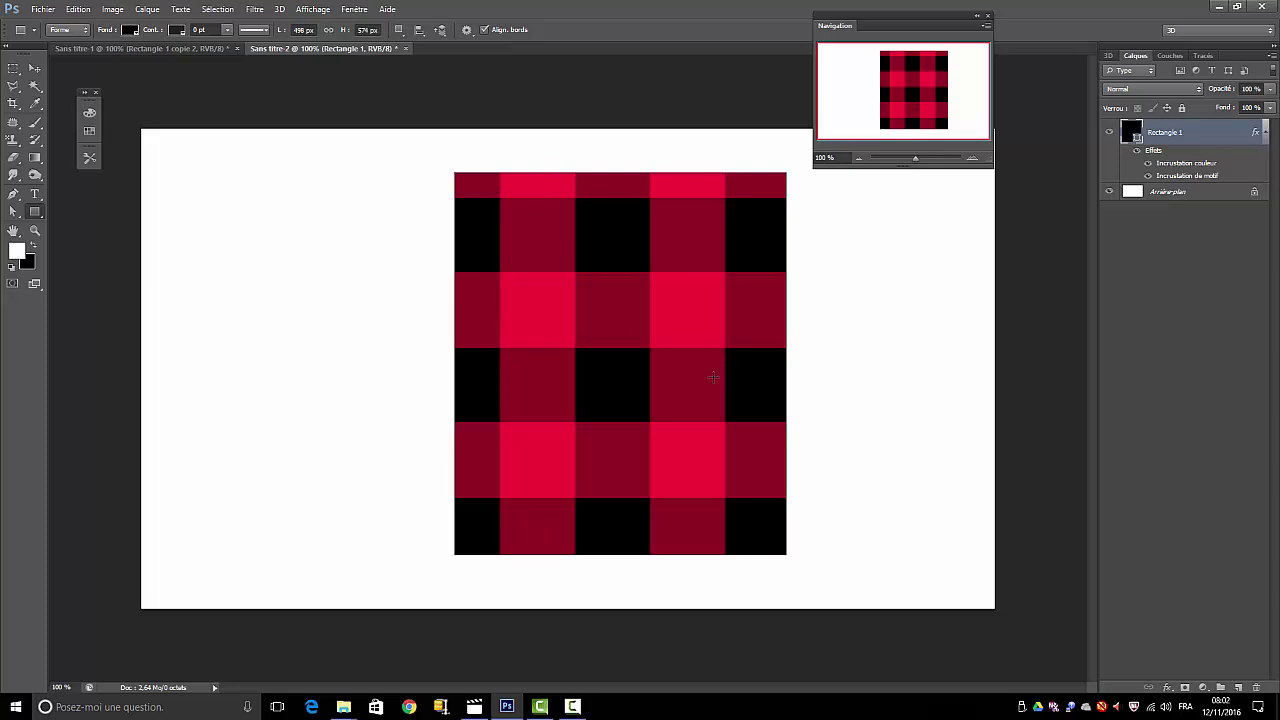
click(78, 12)
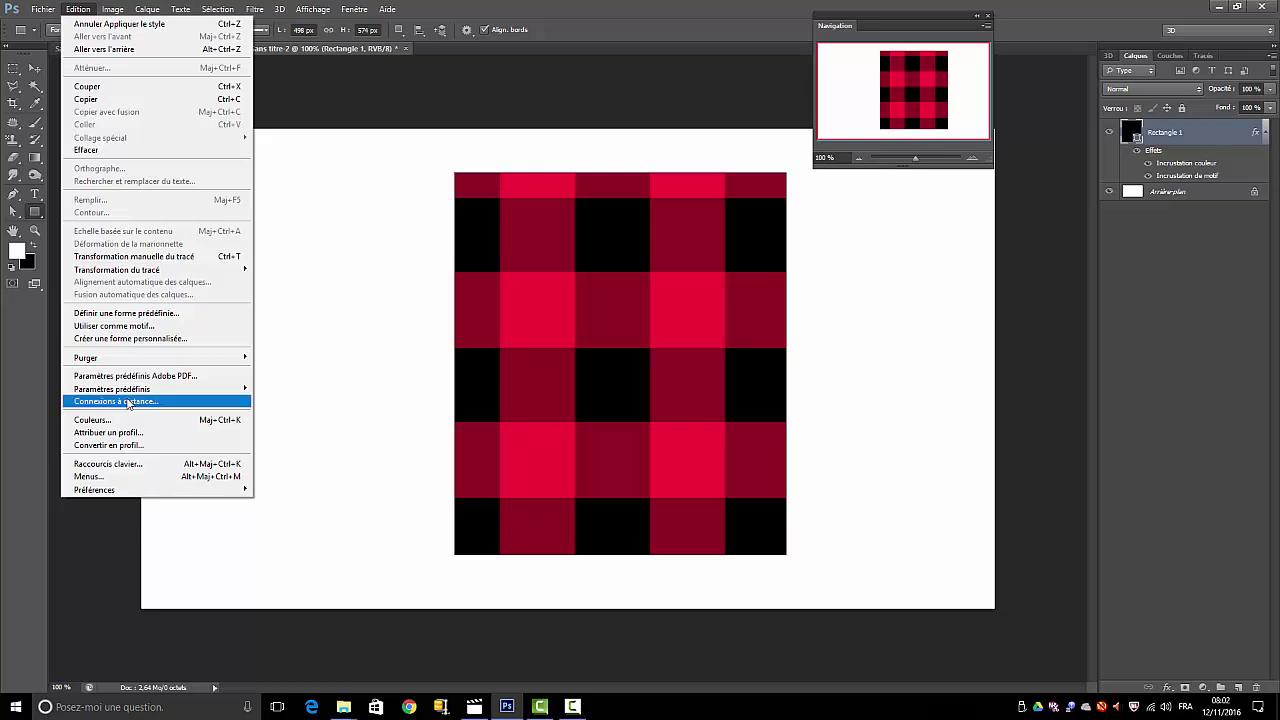
mouse_move(140, 388)
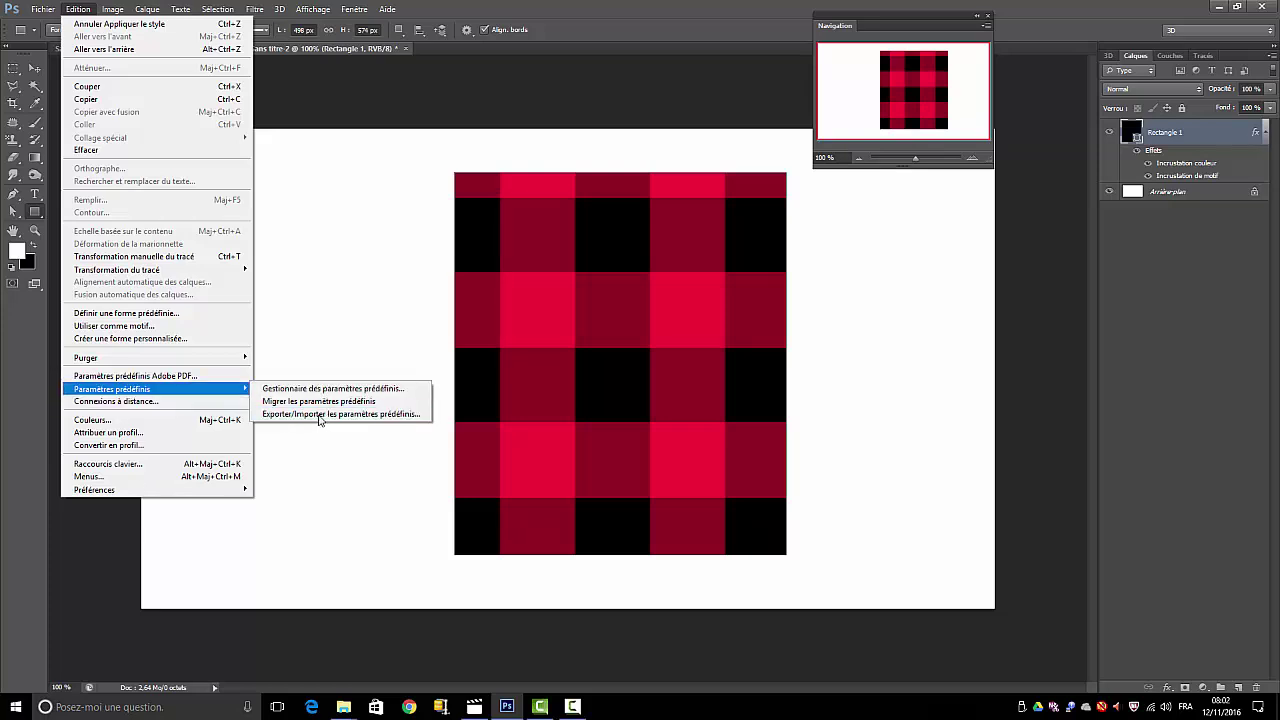
click(669, 369)
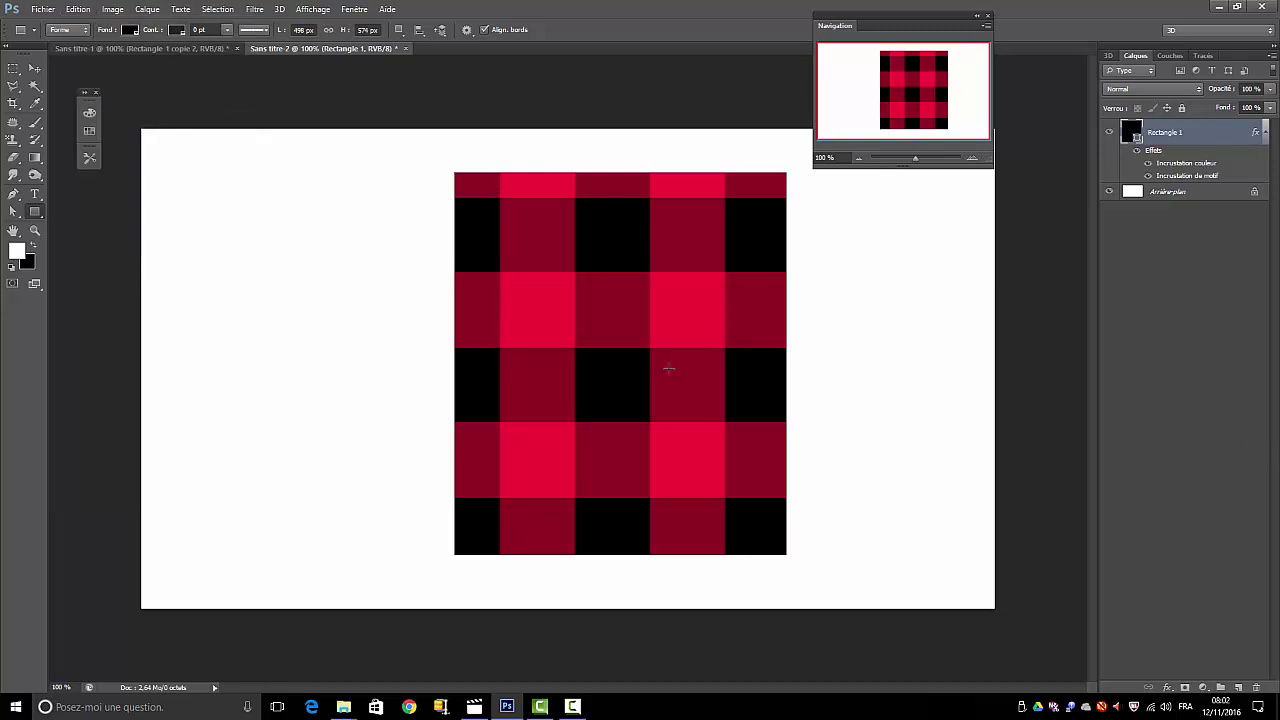